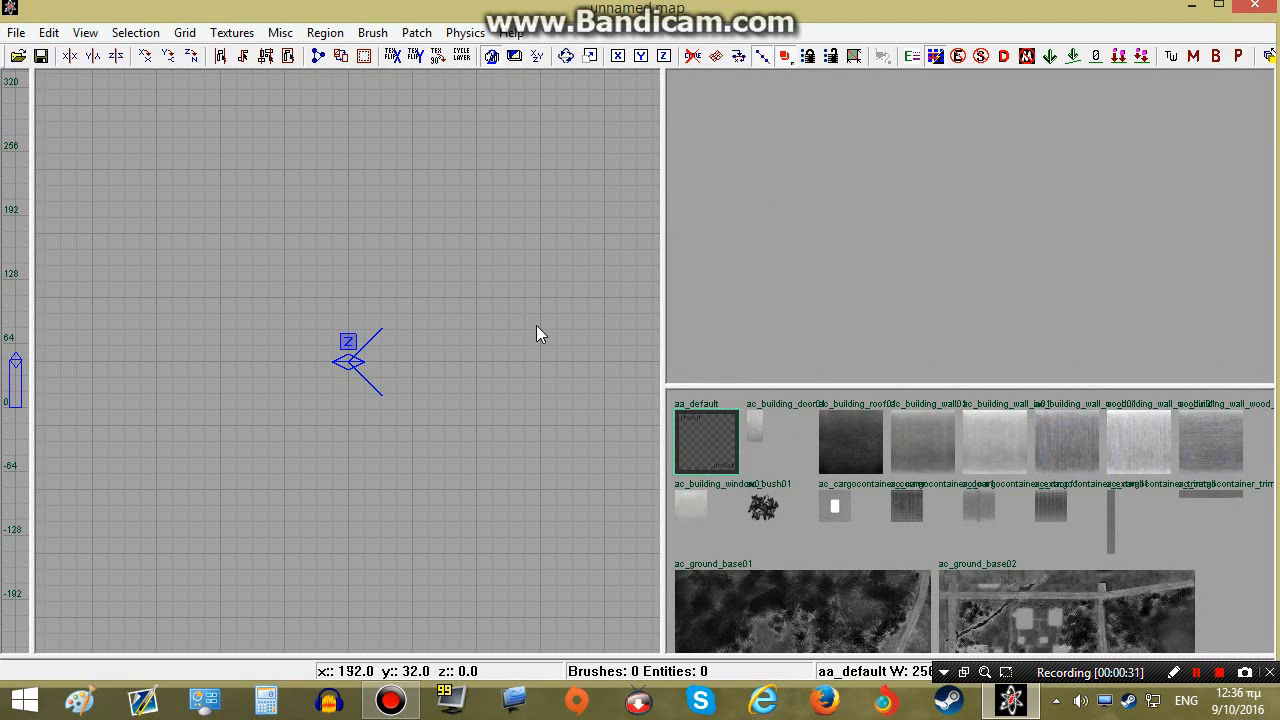
- Create a floor brush about 768 by 672 units and 16 units high, starting near x -384, y 320
scroll(387, 300, down, 2)
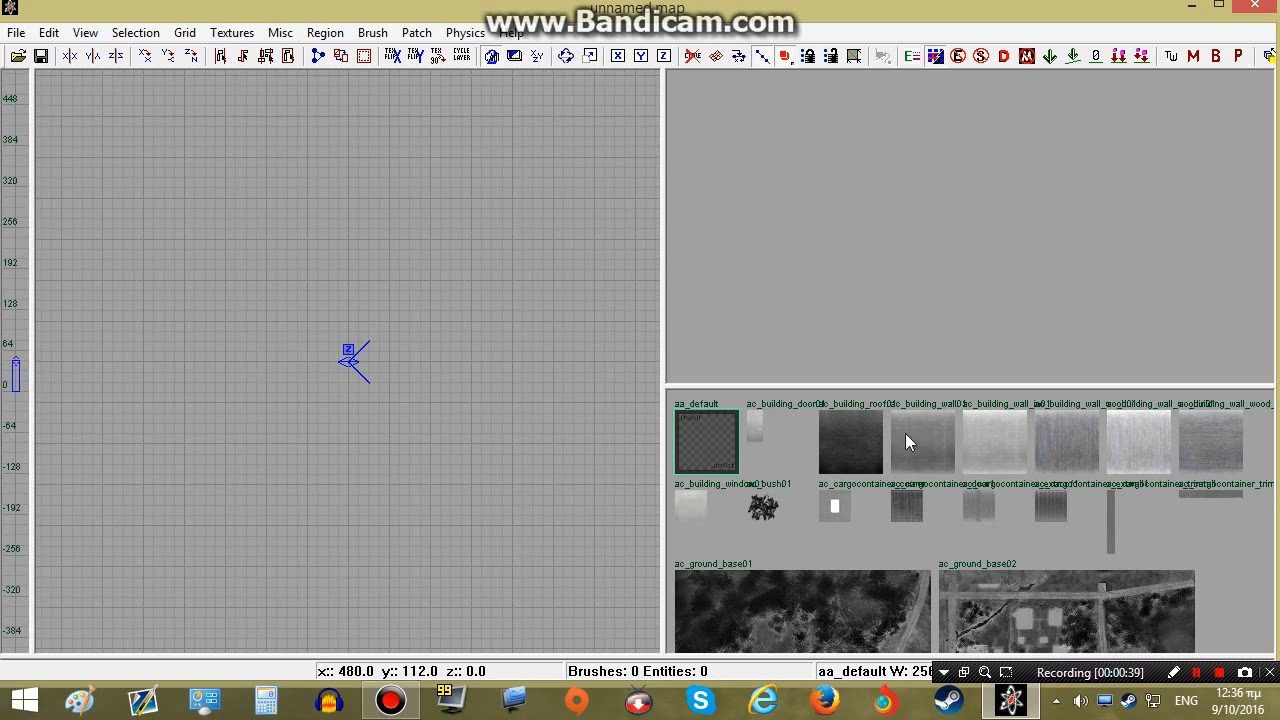
mouse_move(905, 433)
right_down()
mouse_move(905, 275)
mouse_move(905, 433)
right_up()
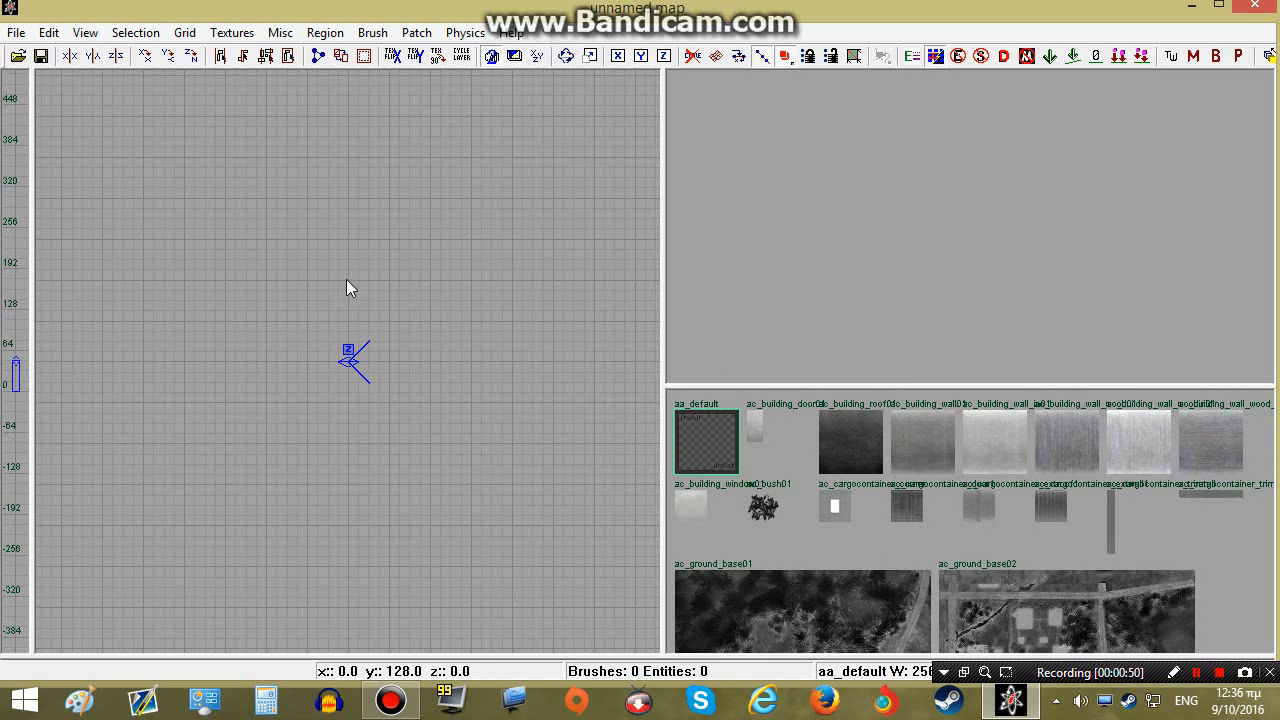
scroll(291, 311, up, 1)
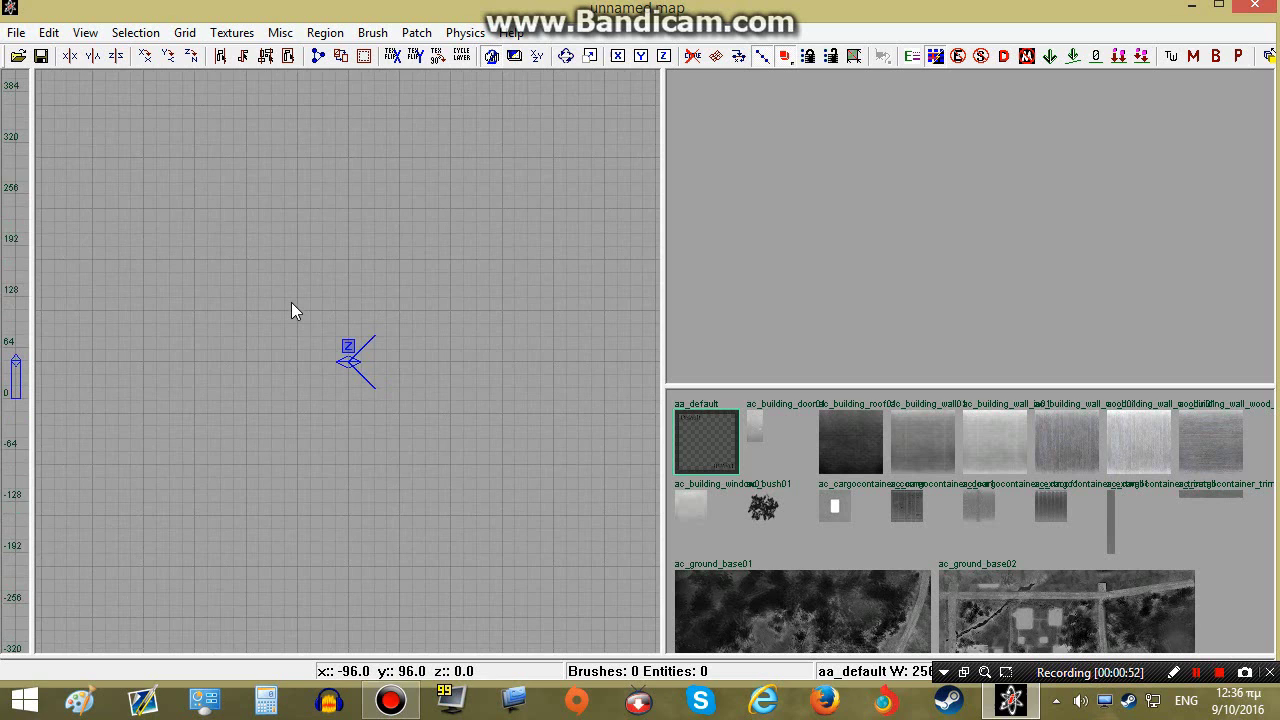
scroll(291, 302, down, 1)
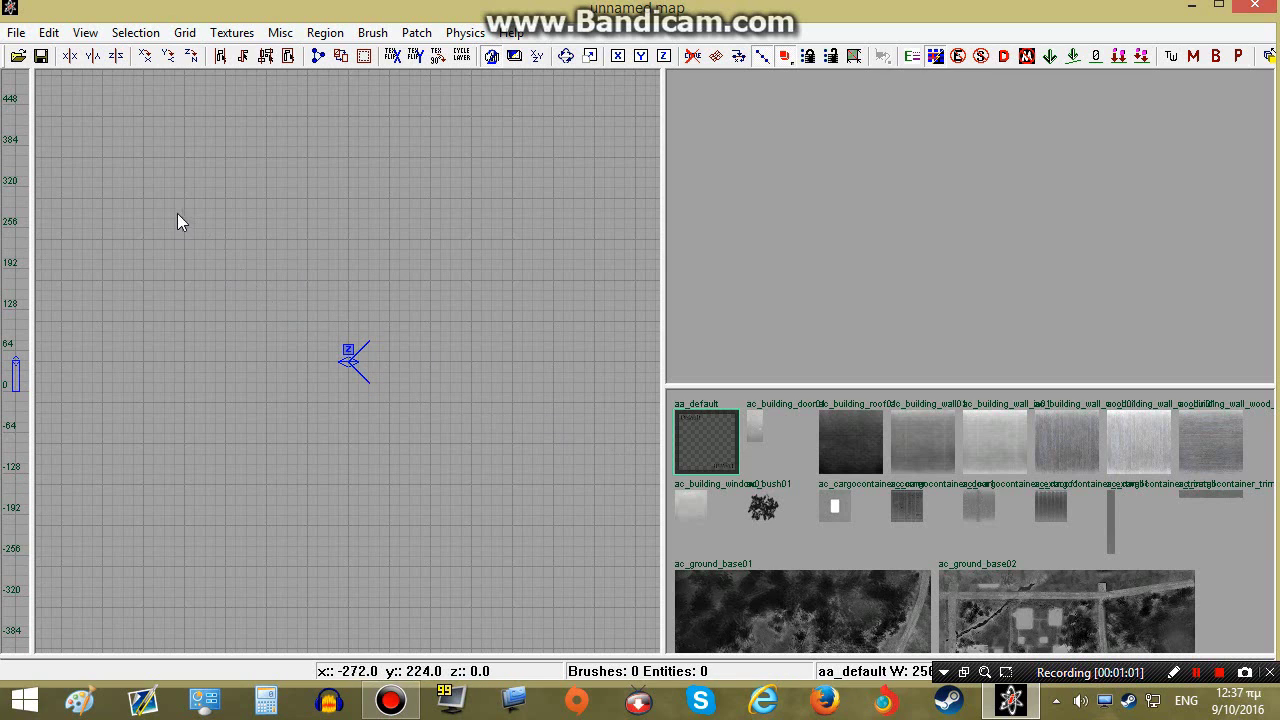
mouse_move(101, 160)
mouse_down()
mouse_move(442, 413)
mouse_move(594, 587)
mouse_up()
mouse_move(850, 264)
right_down()
mouse_move(880, 268)
mouse_move(880, 310)
mouse_move(850, 335)
mouse_move(870, 345)
right_up()
mouse_move(895, 180)
right_down()
mouse_move(910, 183)
mouse_move(835, 186)
right_up()
key(Escape)
shift+click(1083, 246)
right_drag(1083, 246, 1000, 262)
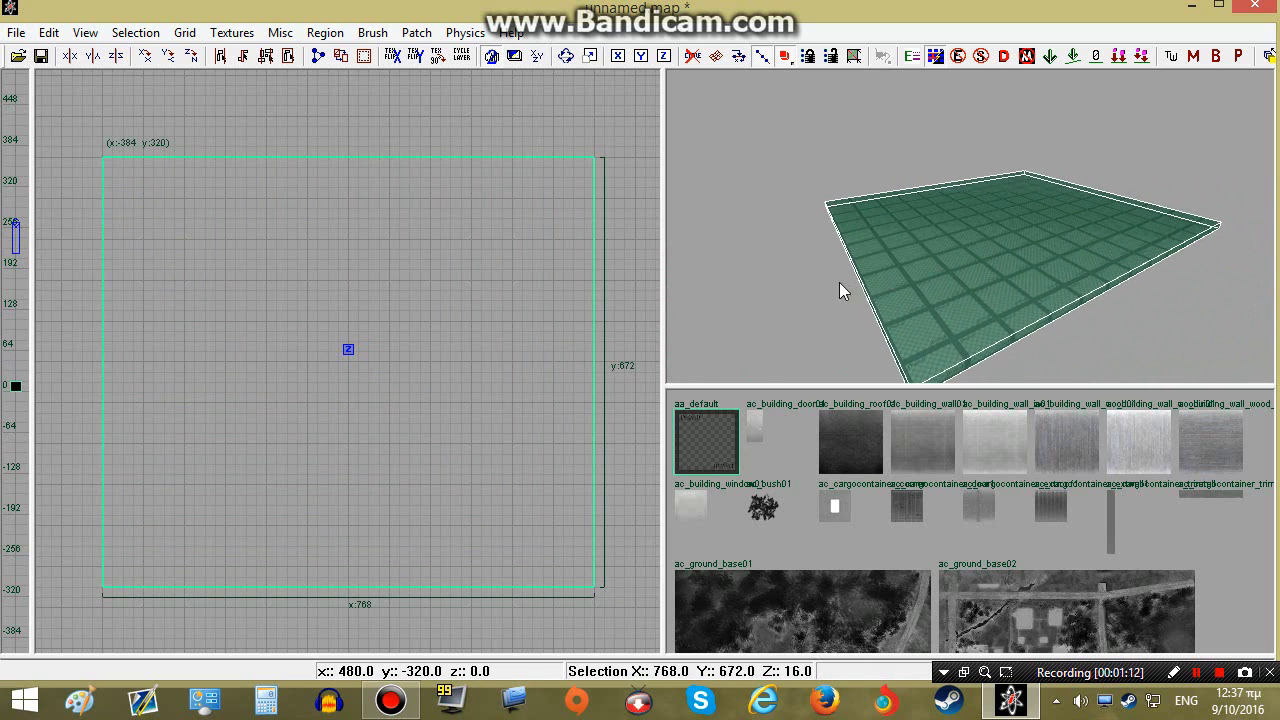
- Show the textures with tools usage and apply the caulk texture to the floor brush
scroll(371, 224, down, 2)
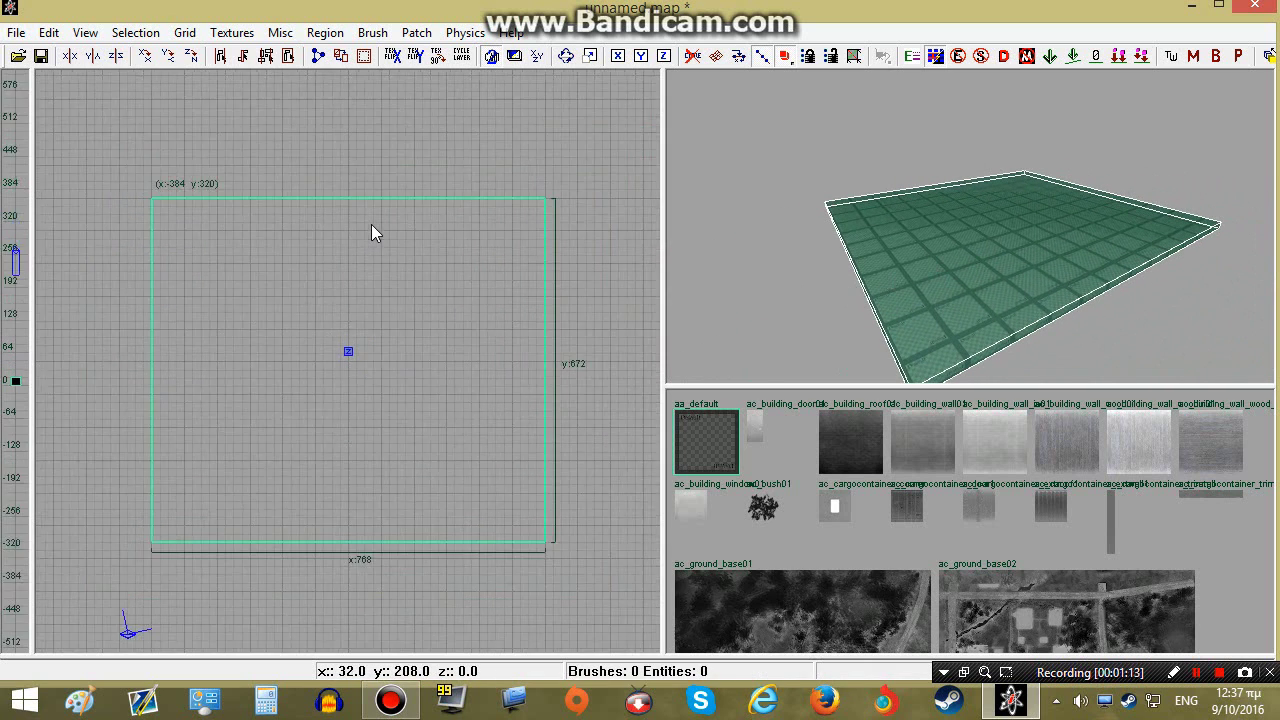
click(230, 33)
mouse_move(288, 334)
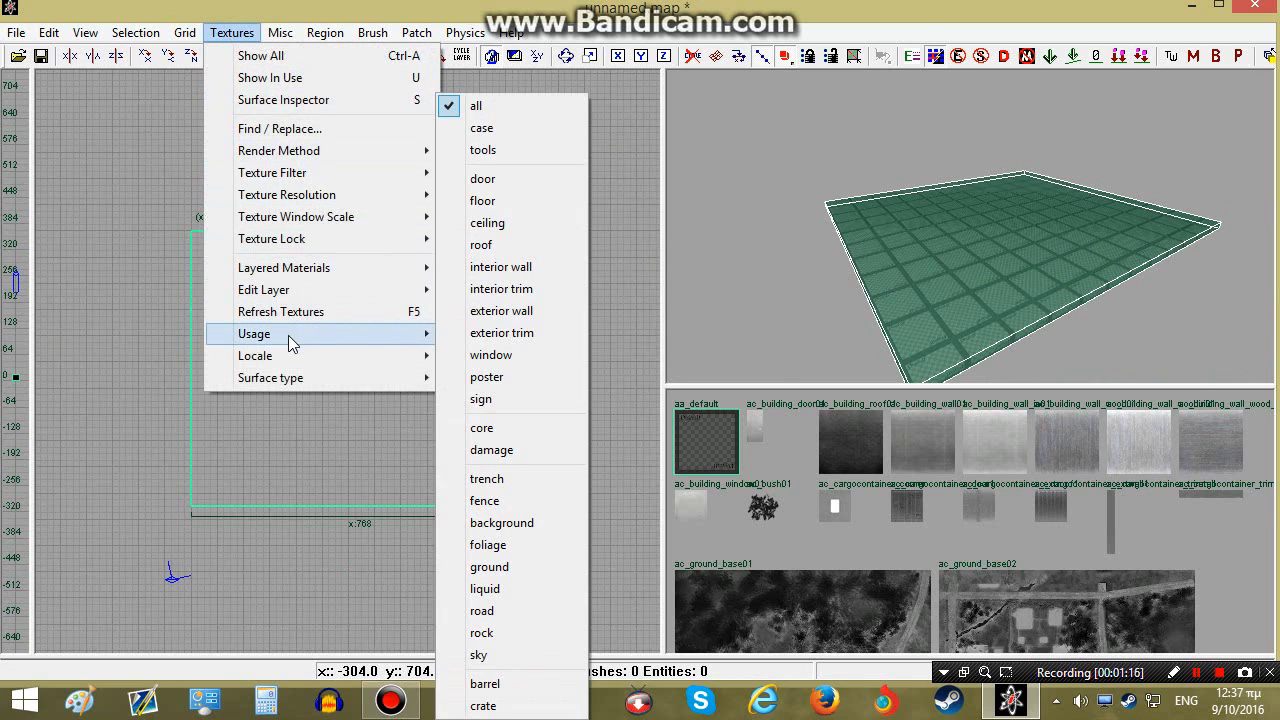
click(485, 149)
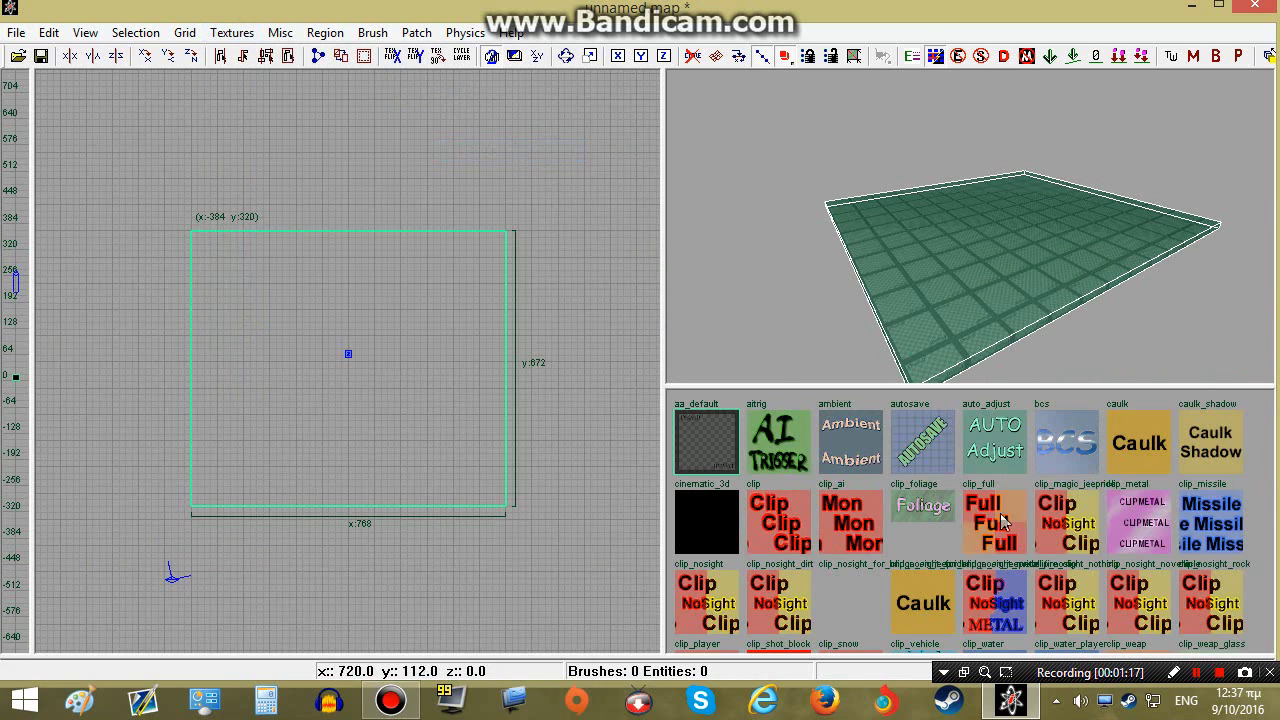
click(1135, 445)
right_click(1092, 370)
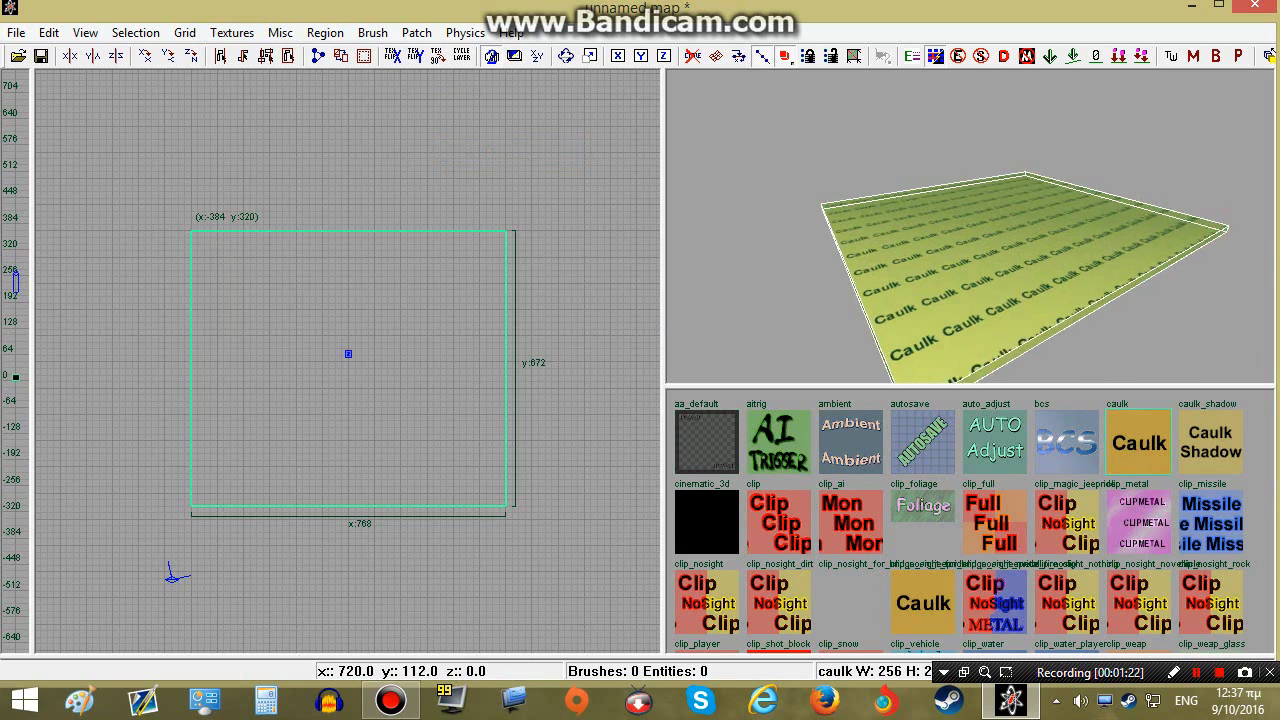
key(Escape)
right_click(1050, 317)
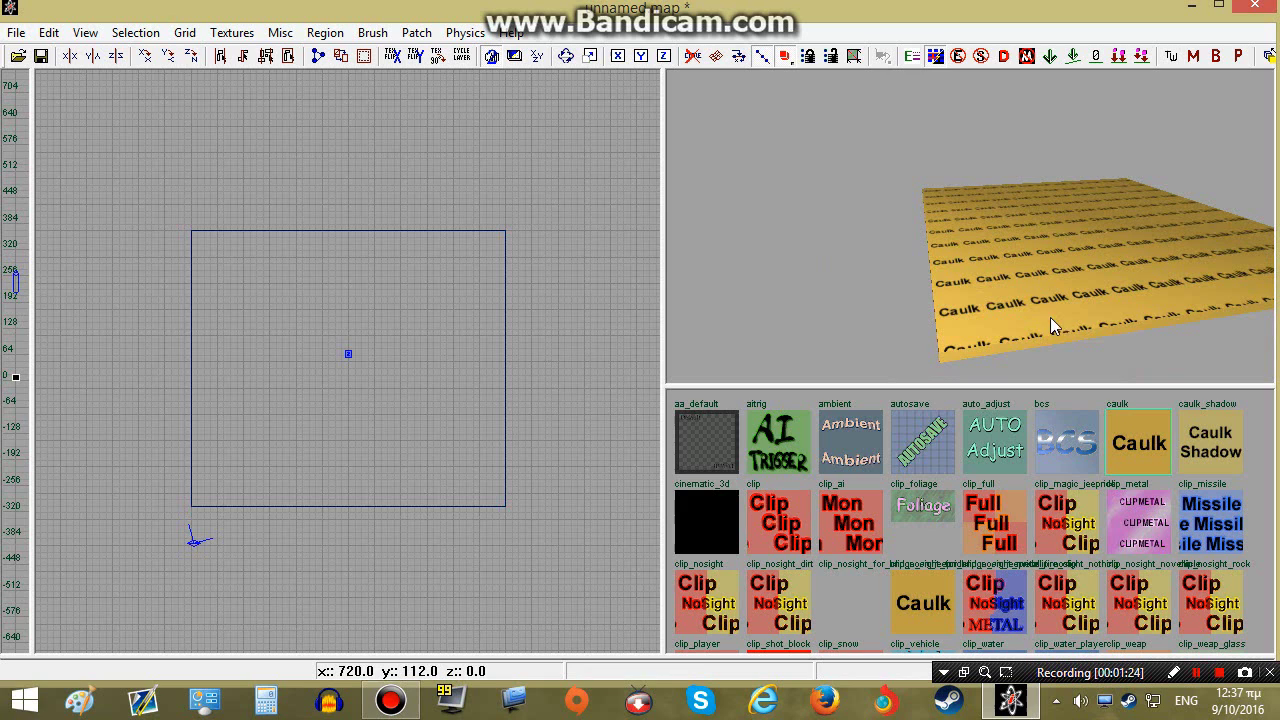
right_drag(1016, 315, 1005, 292)
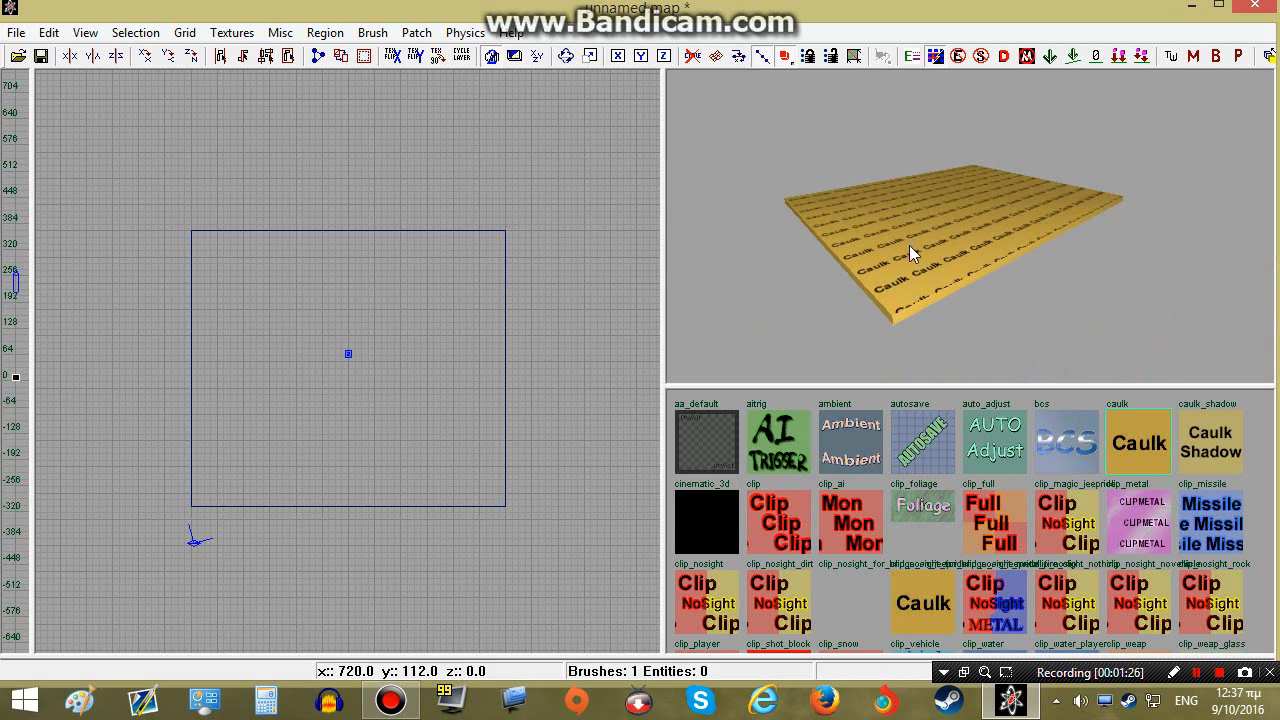
scroll(900, 238, up, 2)
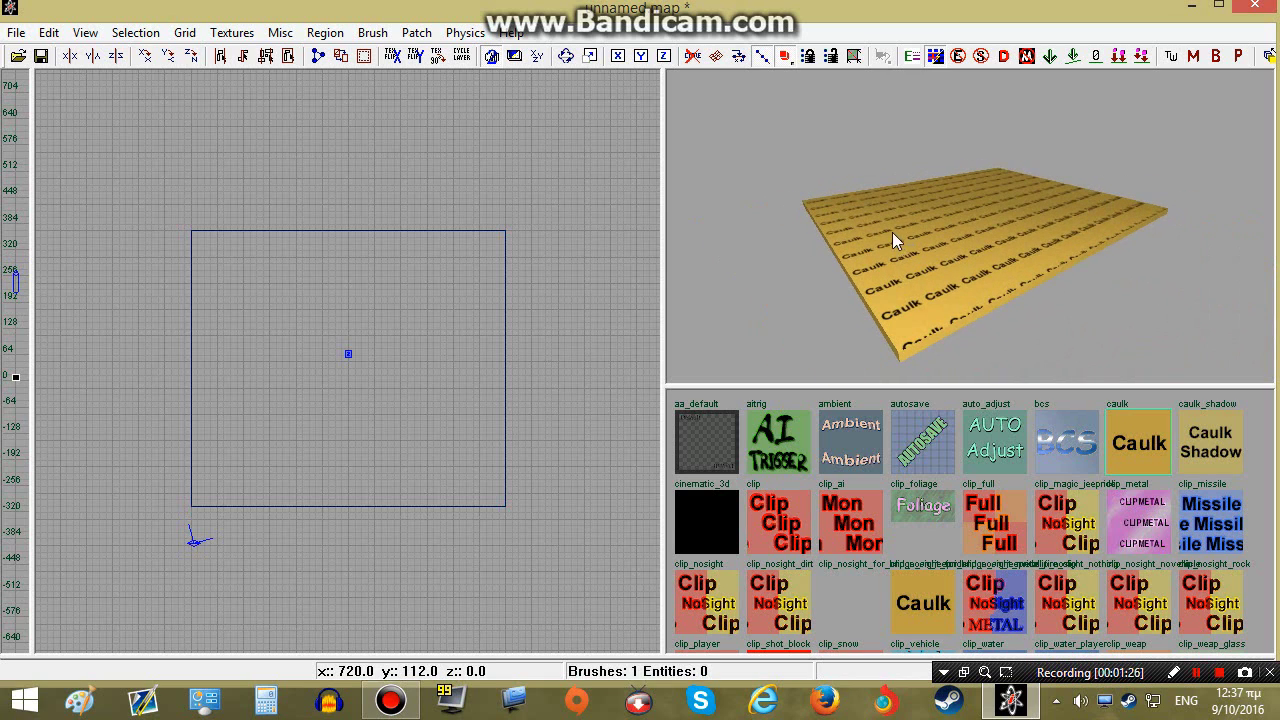
- Duplicate the floor brush and reduce the copy to a 16-unit-wide strip outside its y 320 edge
shift+click(935, 273)
scroll(305, 296, down, 1)
scroll(305, 296, down, 1)
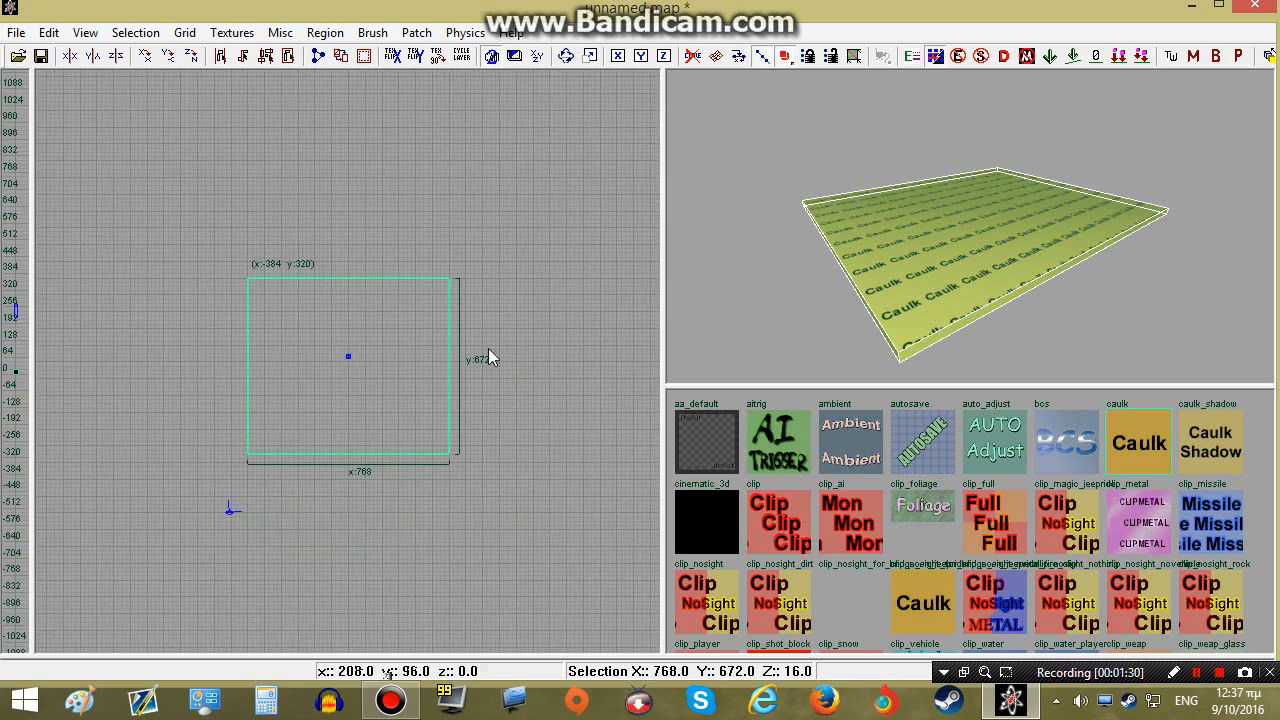
scroll(620, 275, down, 1)
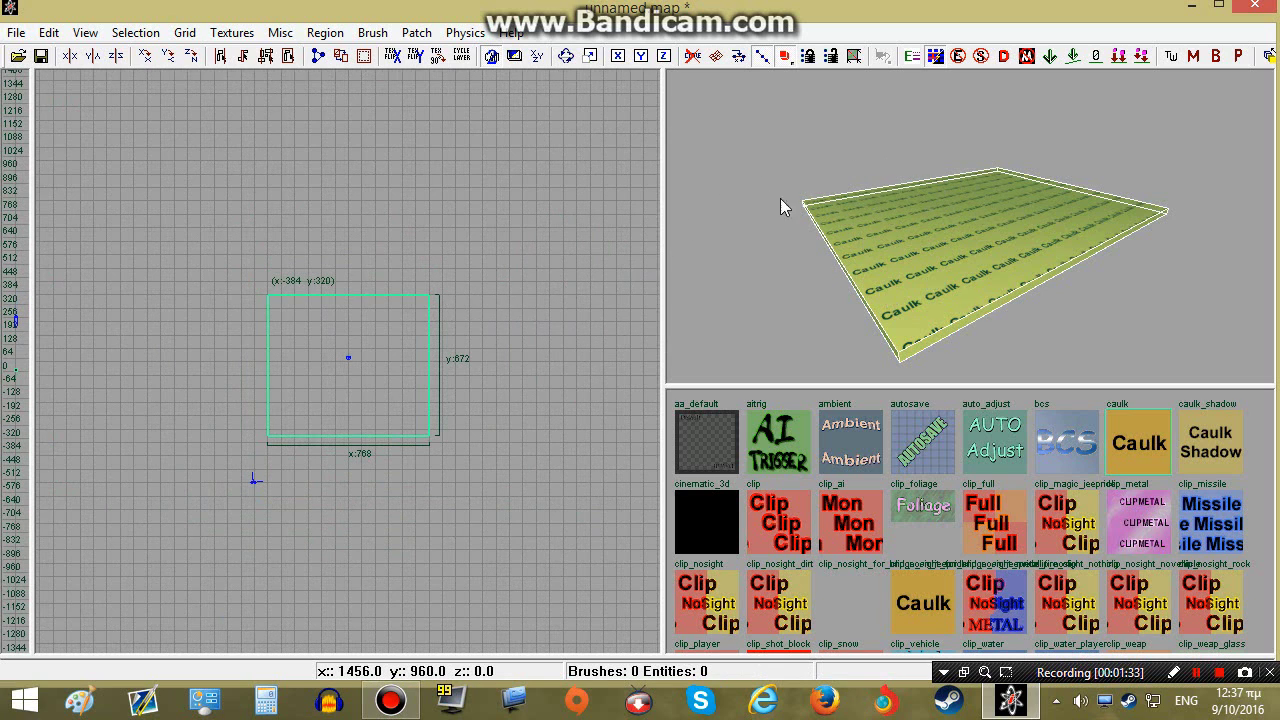
scroll(868, 245, up, 2)
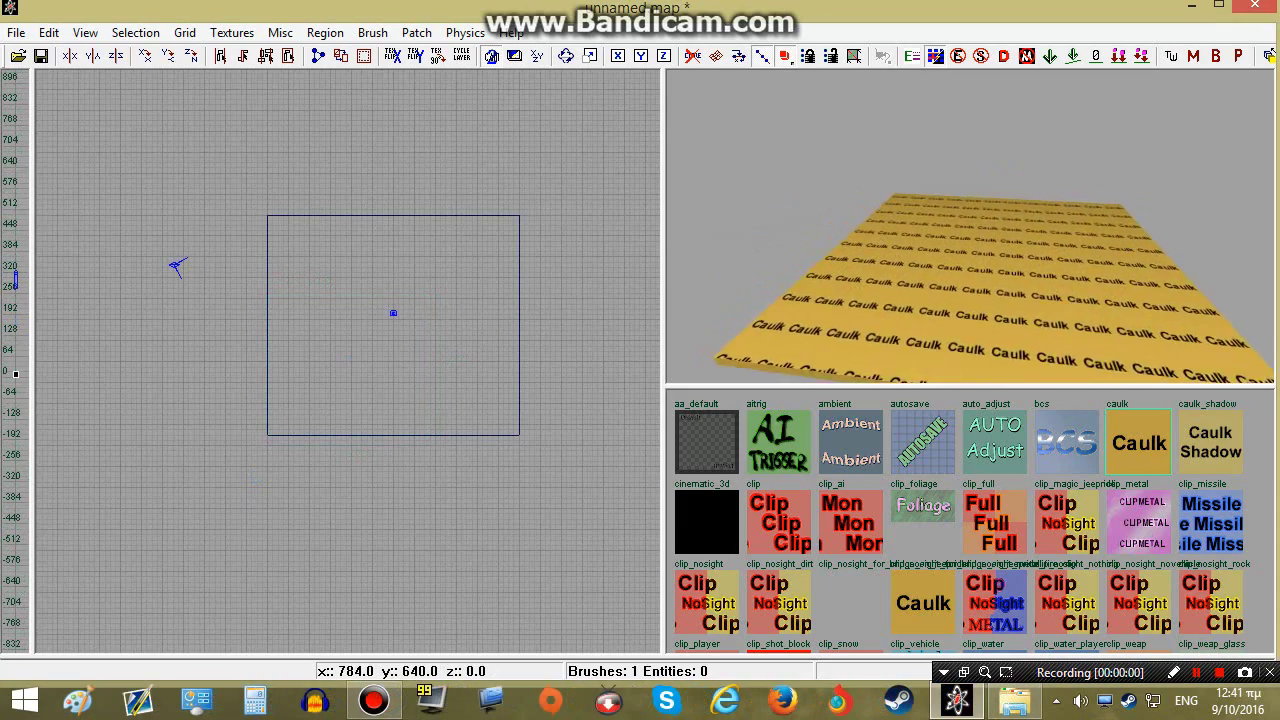
mouse_move(747, 216)
right_down()
mouse_move(702, 212)
mouse_move(747, 216)
right_up()
shift+click(966, 257)
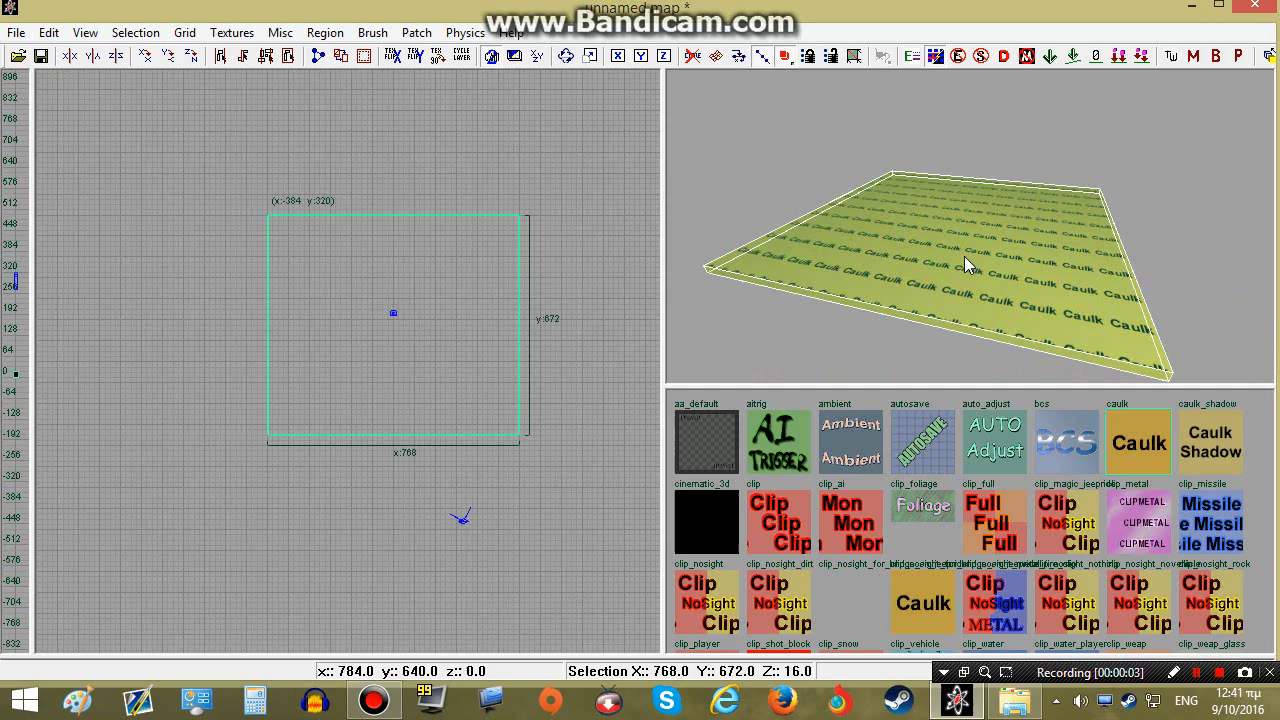
scroll(258, 316, up, 3)
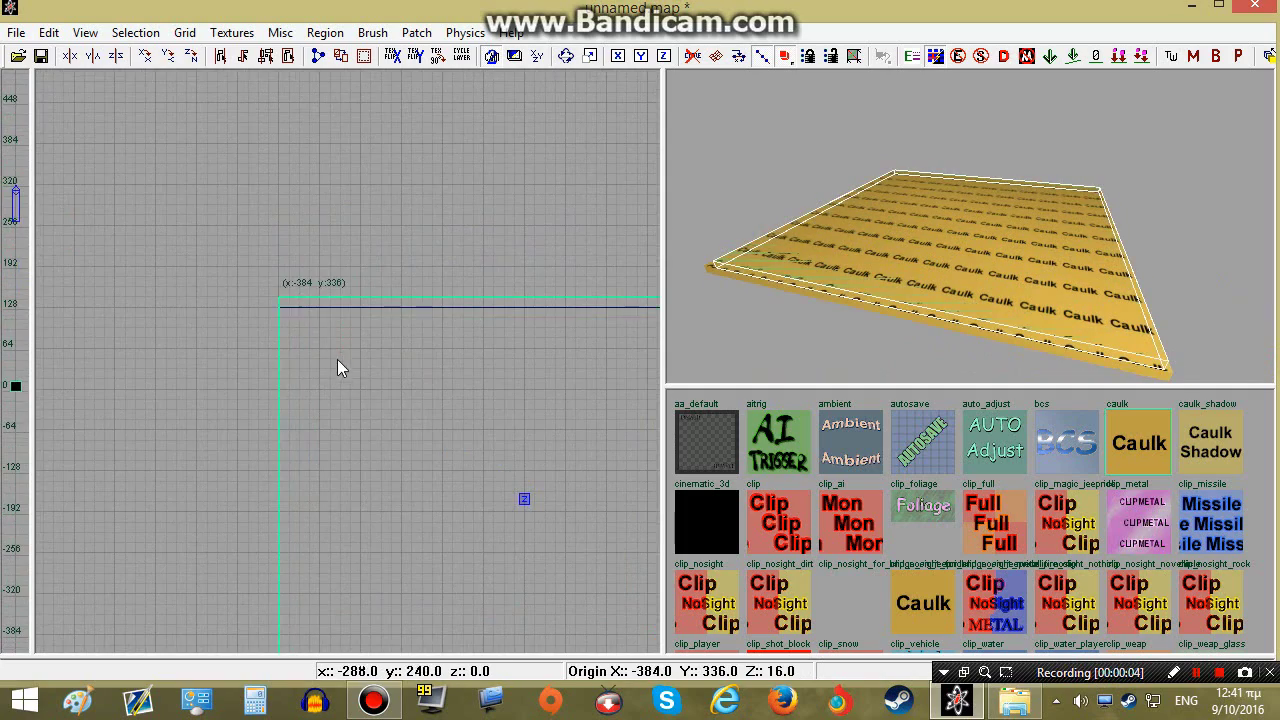
scroll(340, 366, down, 3)
key(ctrl+Tab)
key(ctrl+Tab)
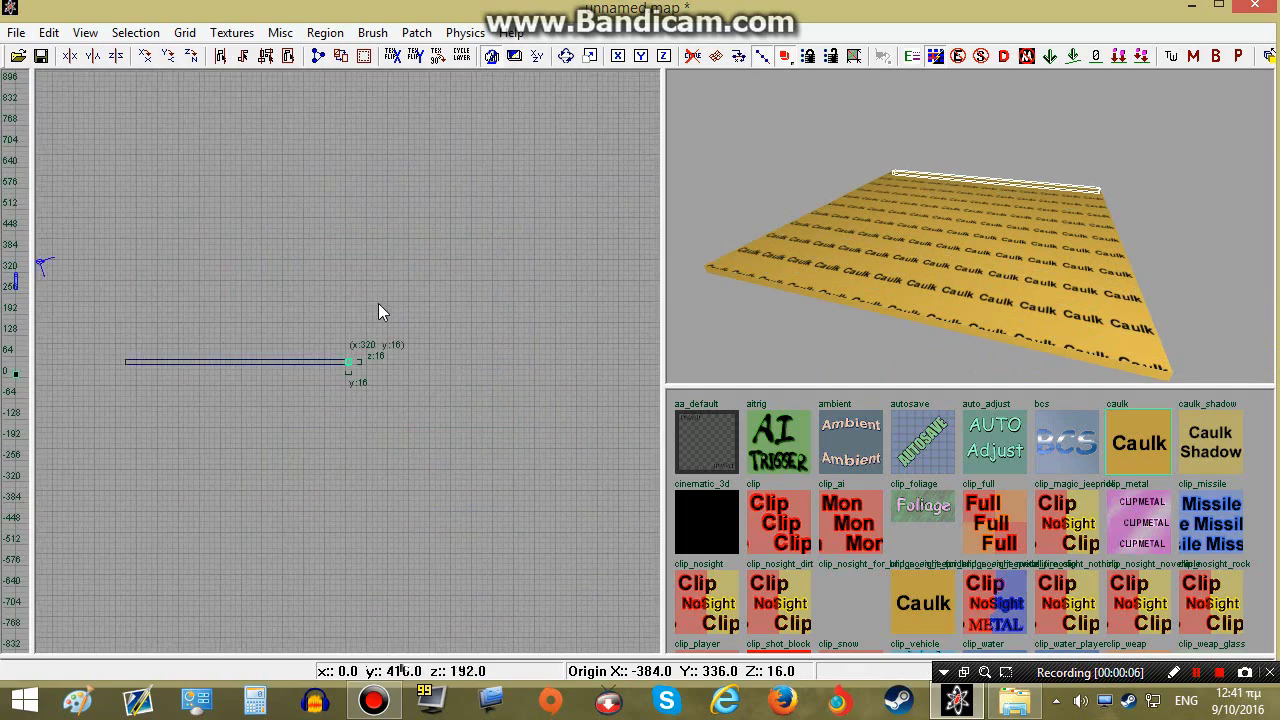
- Stretch the edge strip upward into a wall 144 units high
scroll(378, 303, up, 2)
mouse_move(355, 310)
mouse_down()
mouse_move(362, 215)
mouse_move(356, 265)
mouse_move(353, 242)
mouse_up()
key(ctrl+Tab)
key(ctrl+Tab)
key(ctrl+Tab)
key(ctrl+Tab)
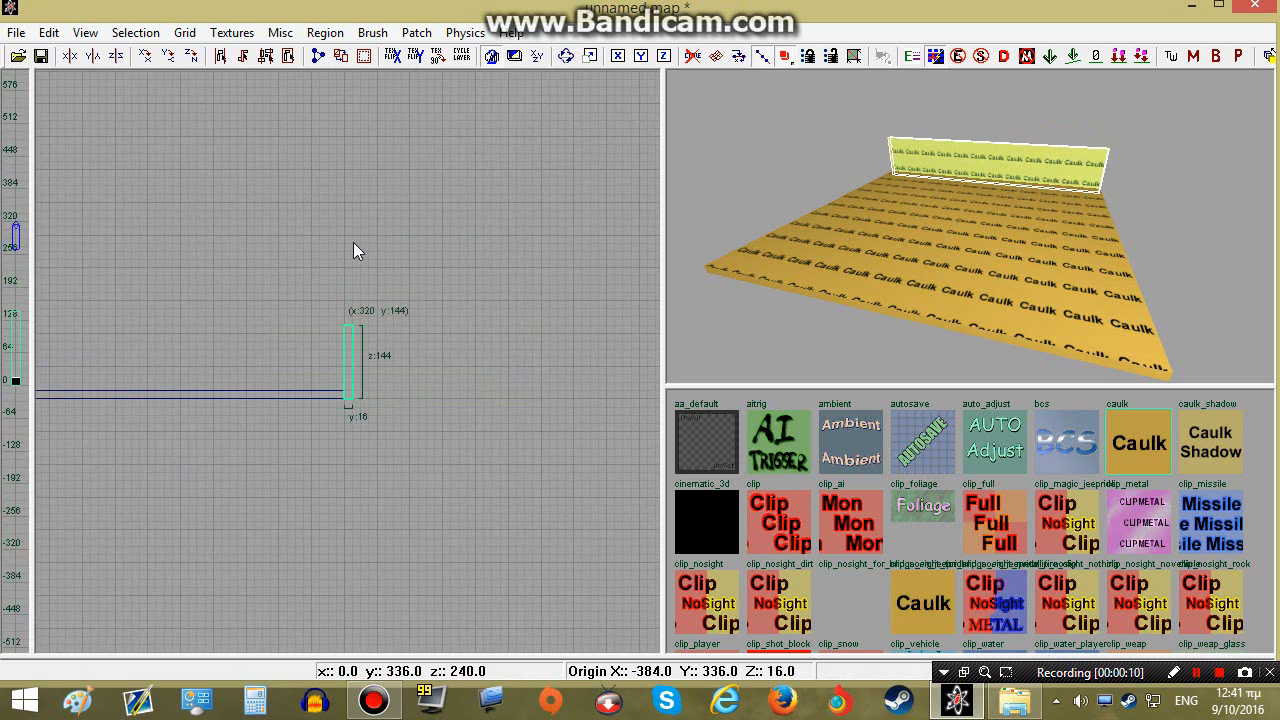
- Duplicate the wall, rotate the copy about the Z axis, and fit it along the floor's adjoining x -384 edge
right_drag(353, 243, 472, 96)
key(space)
click(197, 59)
drag(417, 212, 204, 407)
right_drag(253, 578, 256, 410)
drag(253, 578, 253, 537)
- Duplicate both walls together and rotate the copies 180 degrees about the Z axis to enclose the other two floor edges
shift+click(1055, 162)
scroll(308, 328, down, 2)
right_drag(308, 328, 254, 403)
key(space)
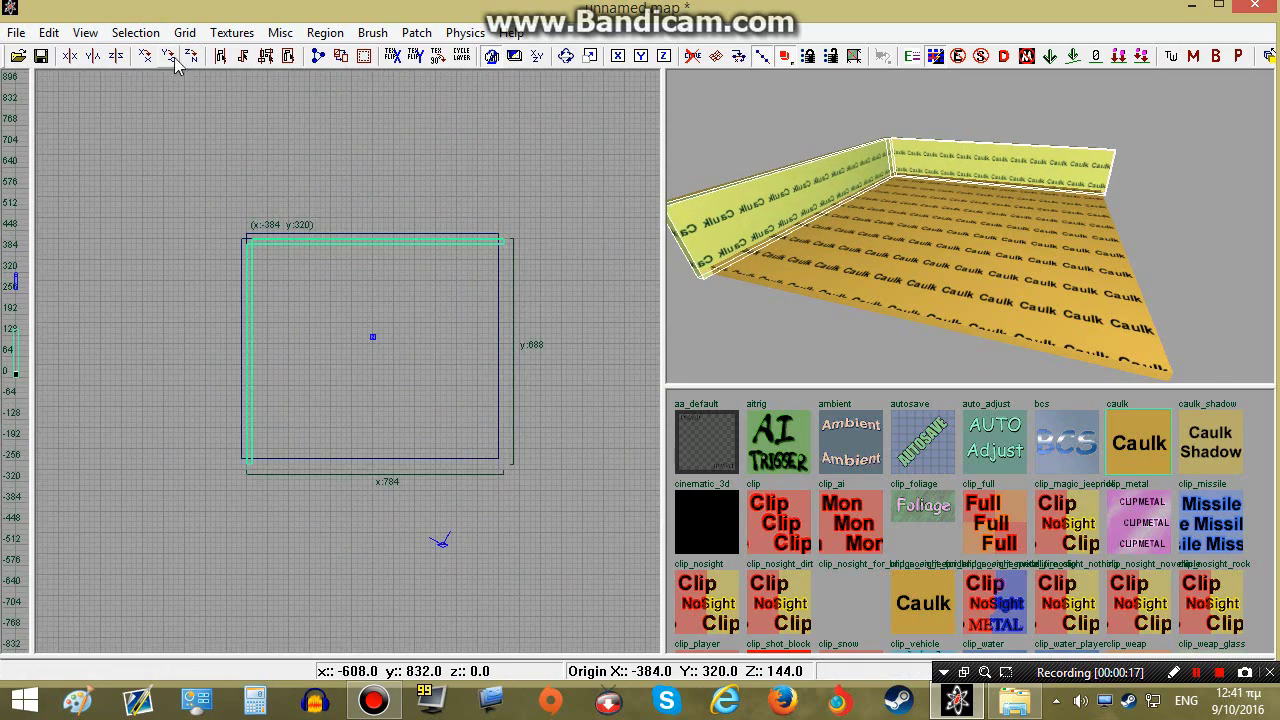
double_click(195, 60)
scroll(345, 300, up, 4)
right_drag(359, 309, 112, 445)
right_drag(820, 300, 1023, 208)
key(Escape)
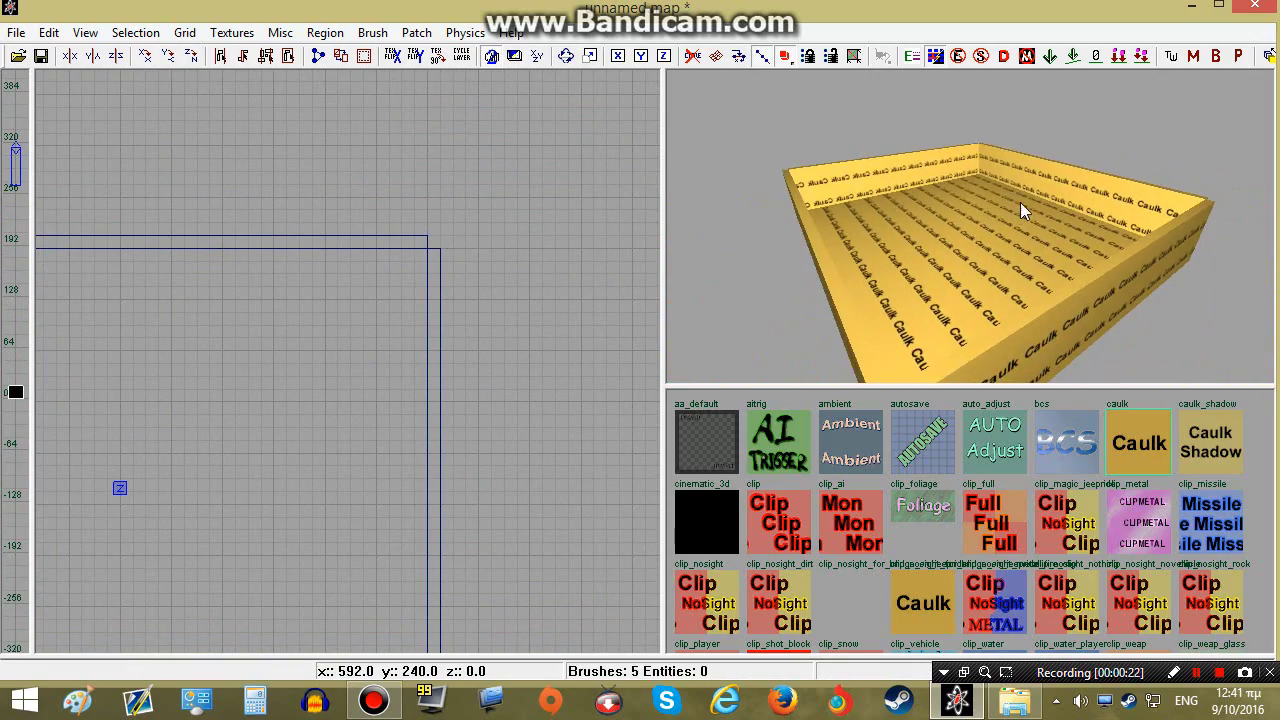
right_drag(974, 140, 977, 235)
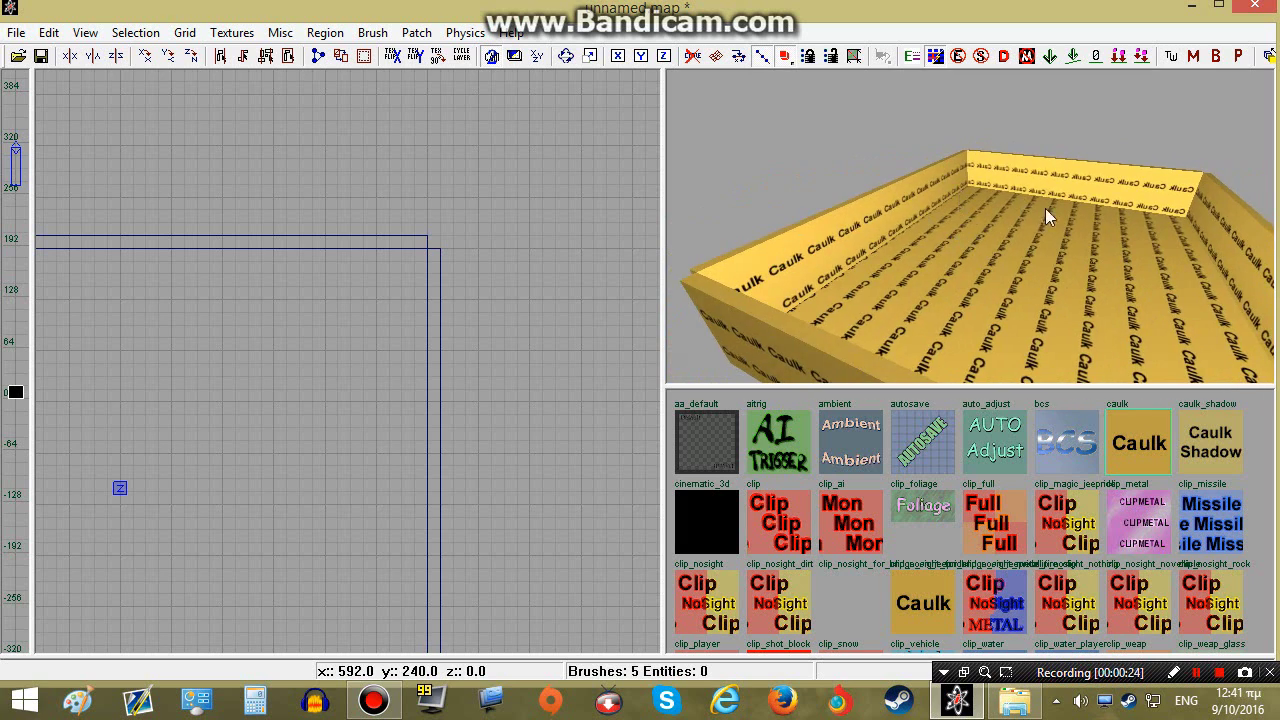
right_drag(1043, 209, 977, 215)
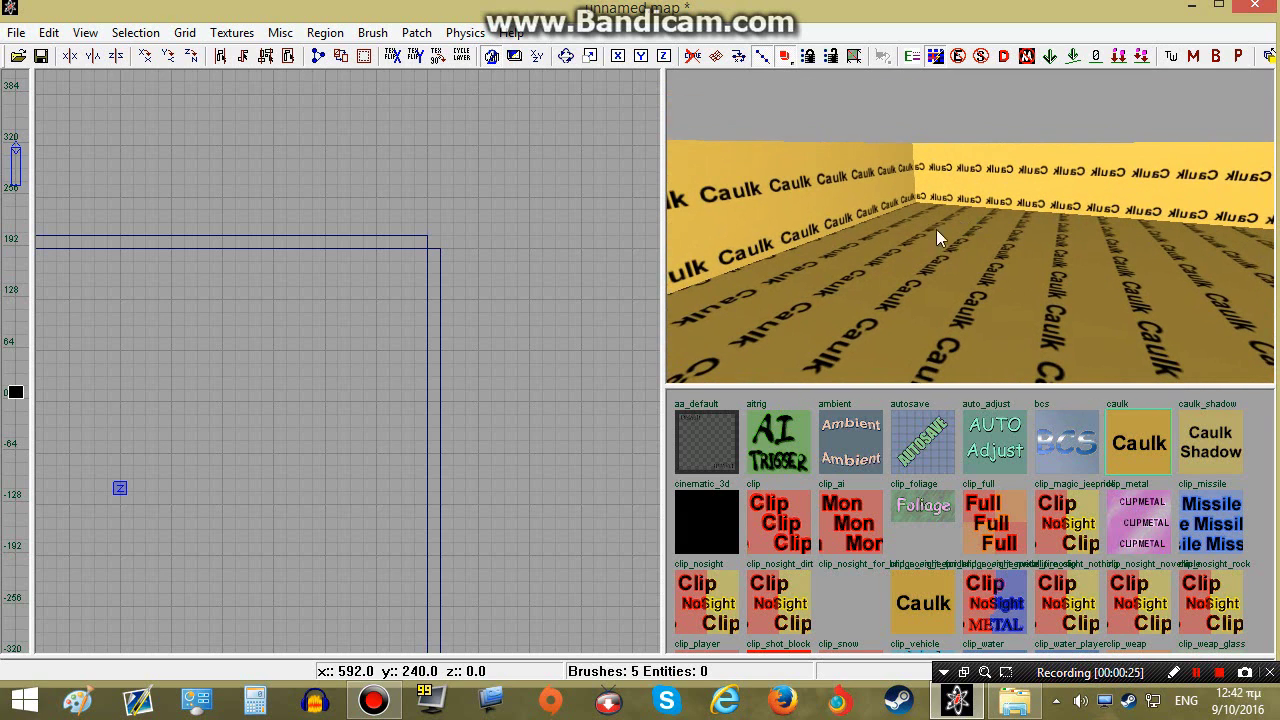
- Show the textures with floor usage and apply ap_wood_smalltile_brown to the room's floor
click(232, 32)
mouse_move(303, 340)
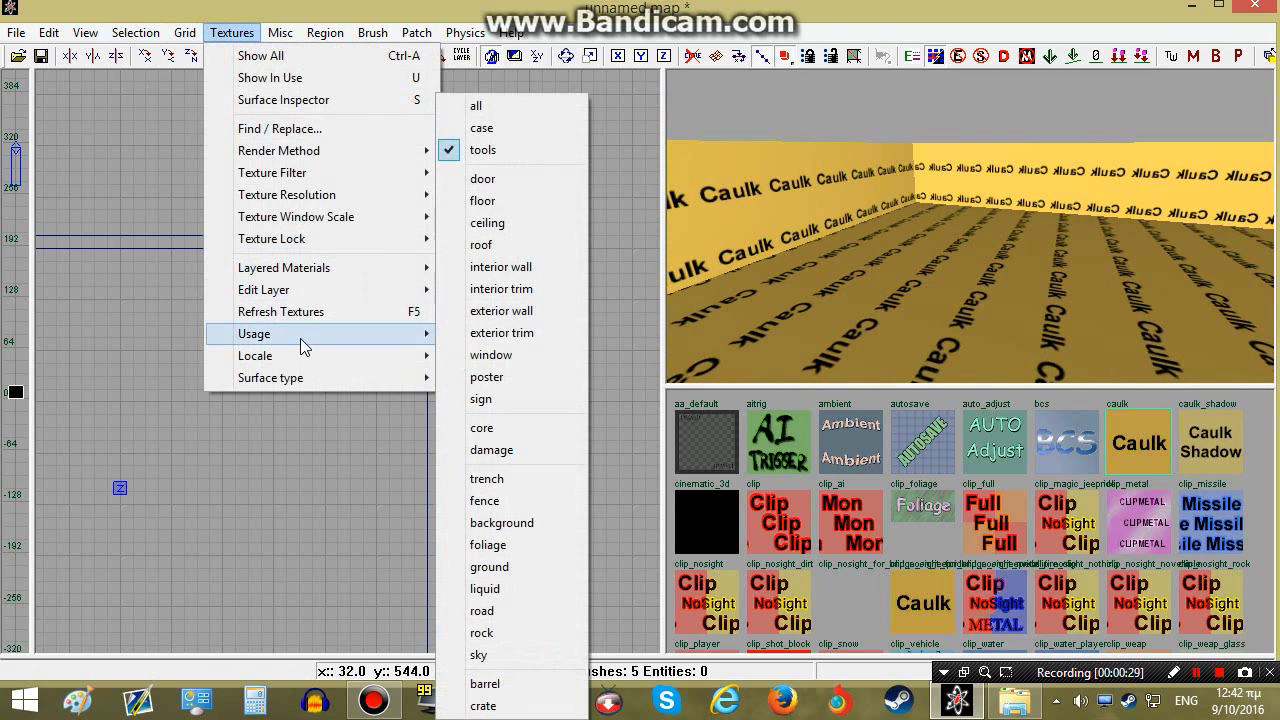
click(525, 203)
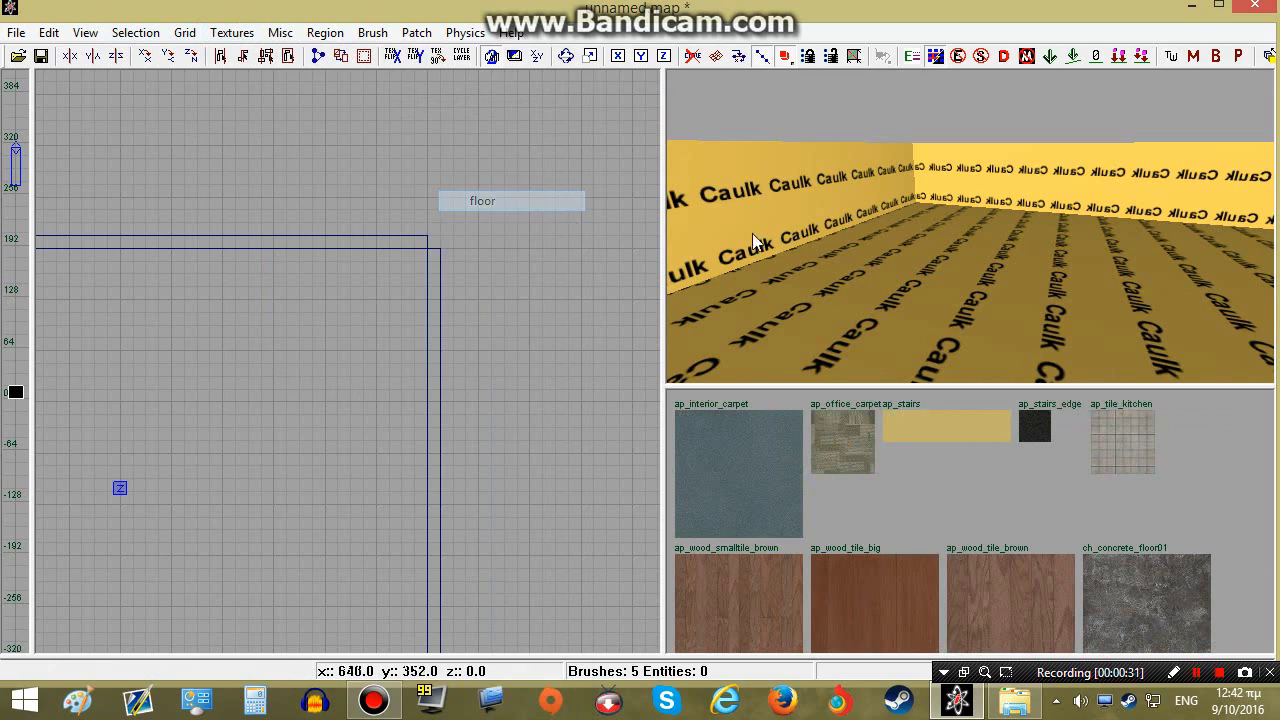
mouse_move(753, 236)
right_down()
mouse_move(907, 307)
mouse_move(905, 235)
mouse_move(873, 196)
right_up()
shift+click(903, 264)
click(745, 604)
key(Escape)
- Select the four walls and apply the ap_interior_carpet texture to them
shift+click(873, 196)
shift+click(1010, 205)
mouse_move(1010, 205)
right_down()
mouse_move(1050, 215)
mouse_move(1045, 250)
mouse_move(990, 305)
right_up()
shift+click(1050, 217)
shift+click(985, 308)
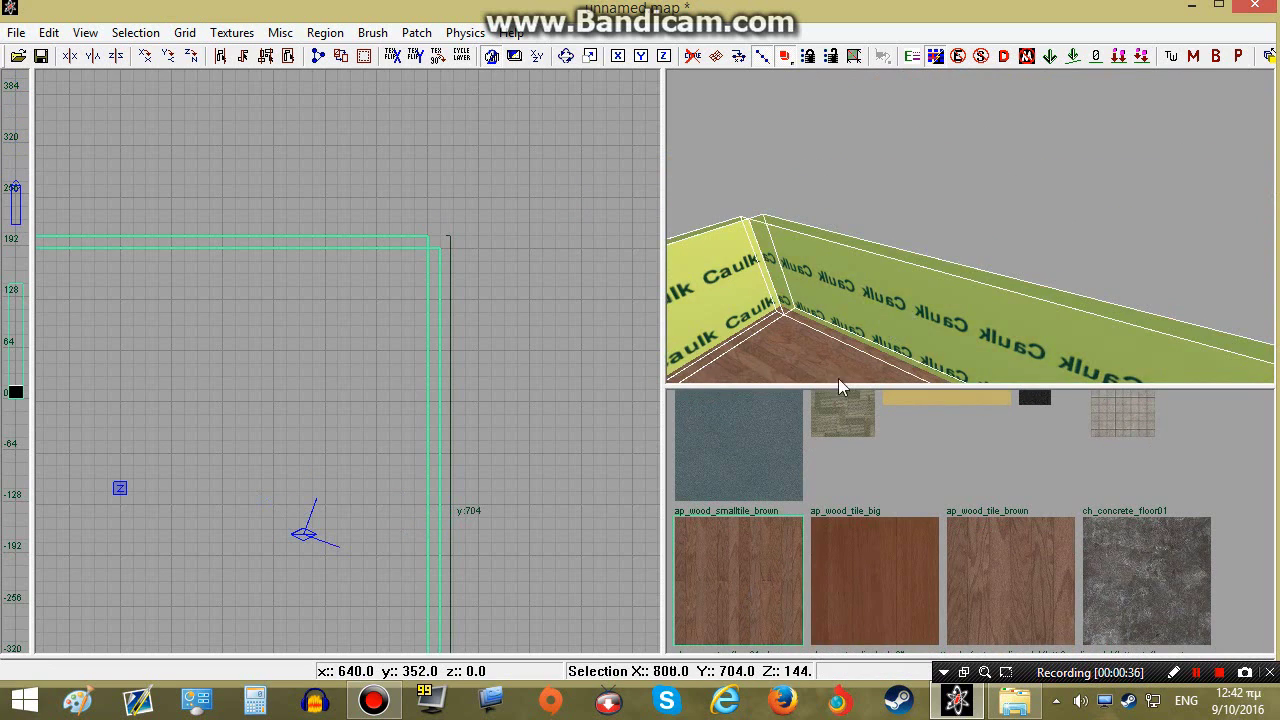
click(760, 445)
right_drag(812, 302, 920, 235)
key(Escape)
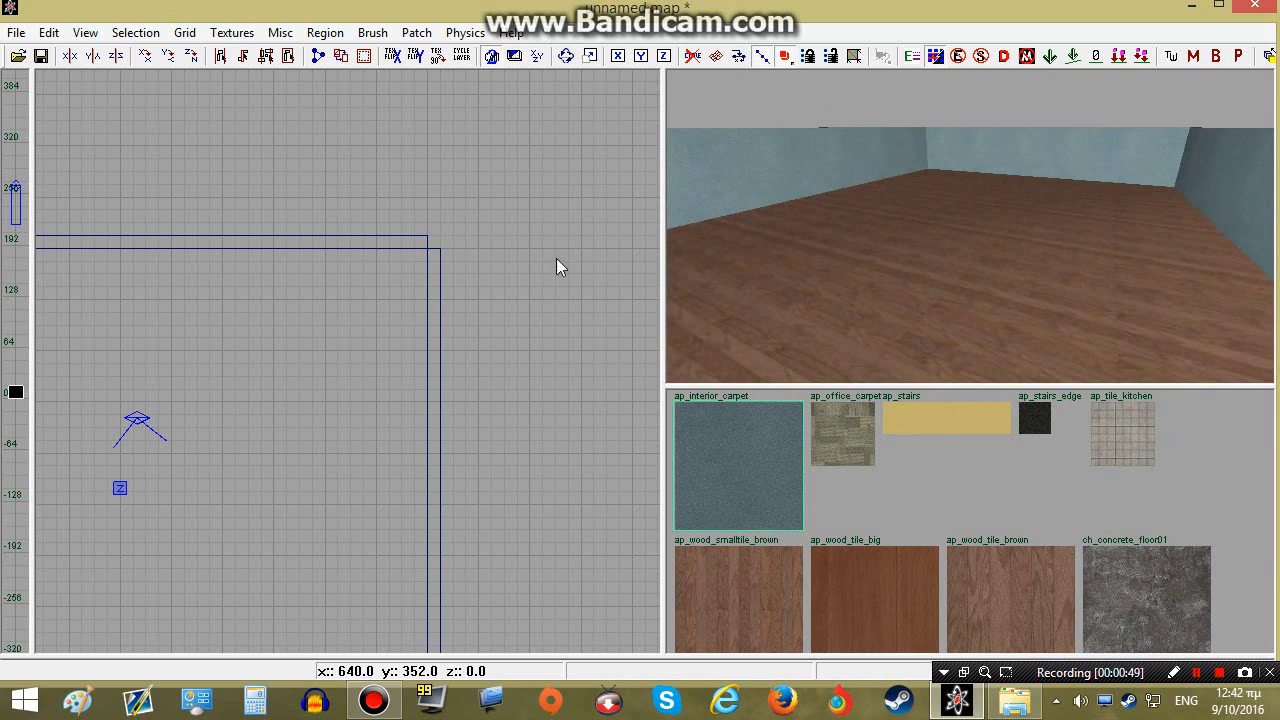
- Add a 32 by 32 by 72 unit info entity inside the room at about x 80, y 96
scroll(556, 258, down, 4)
right_drag(346, 298, 477, 201)
scroll(346, 298, up, 2)
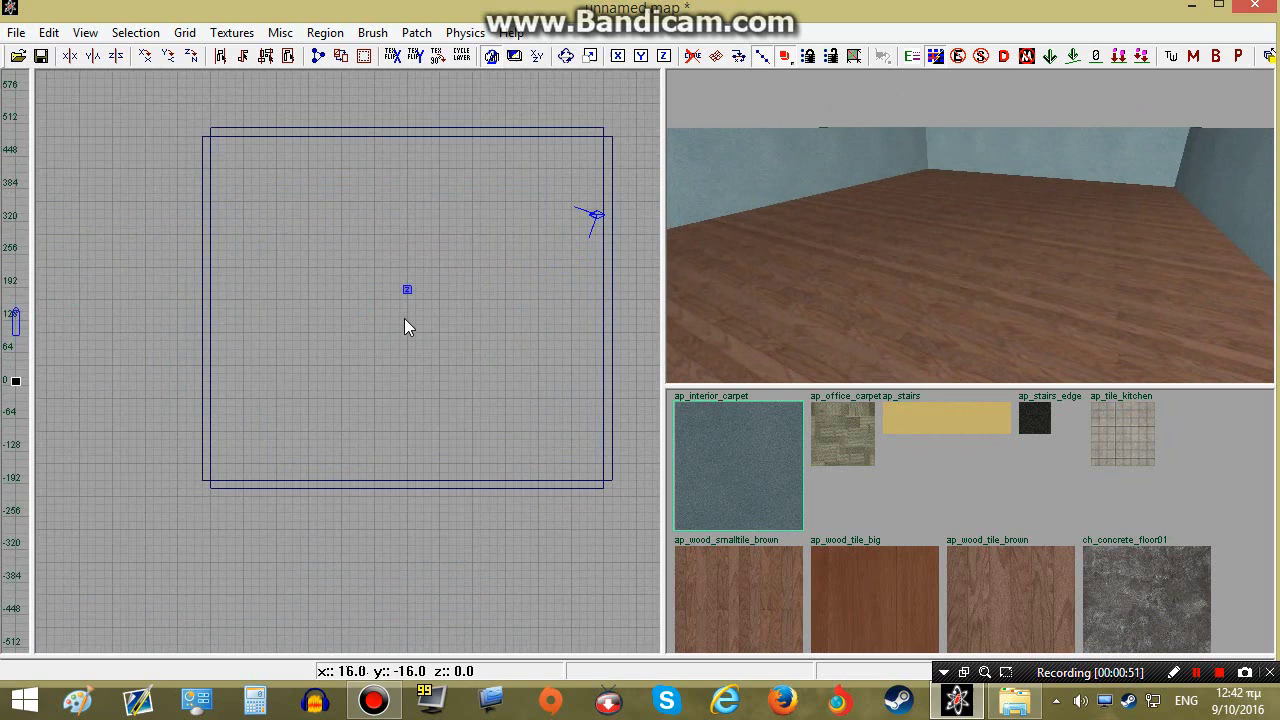
scroll(400, 300, up, 2)
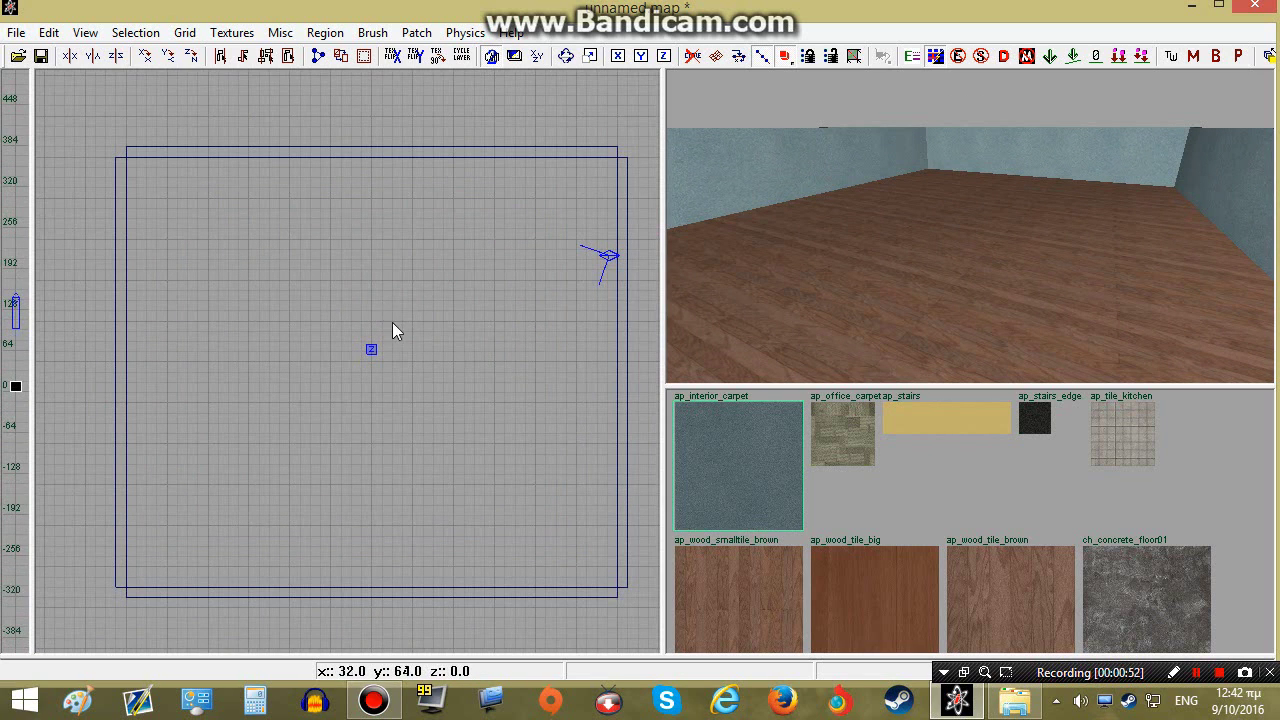
right_click(423, 306)
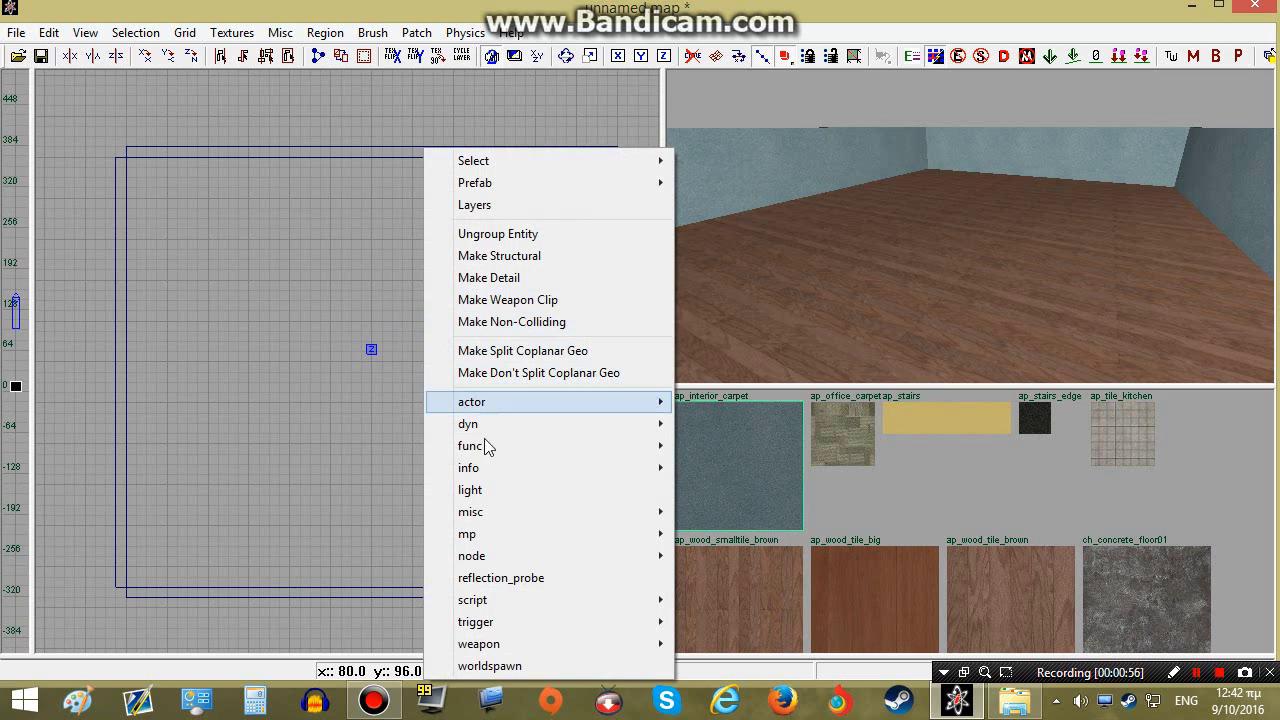
mouse_move(490, 512)
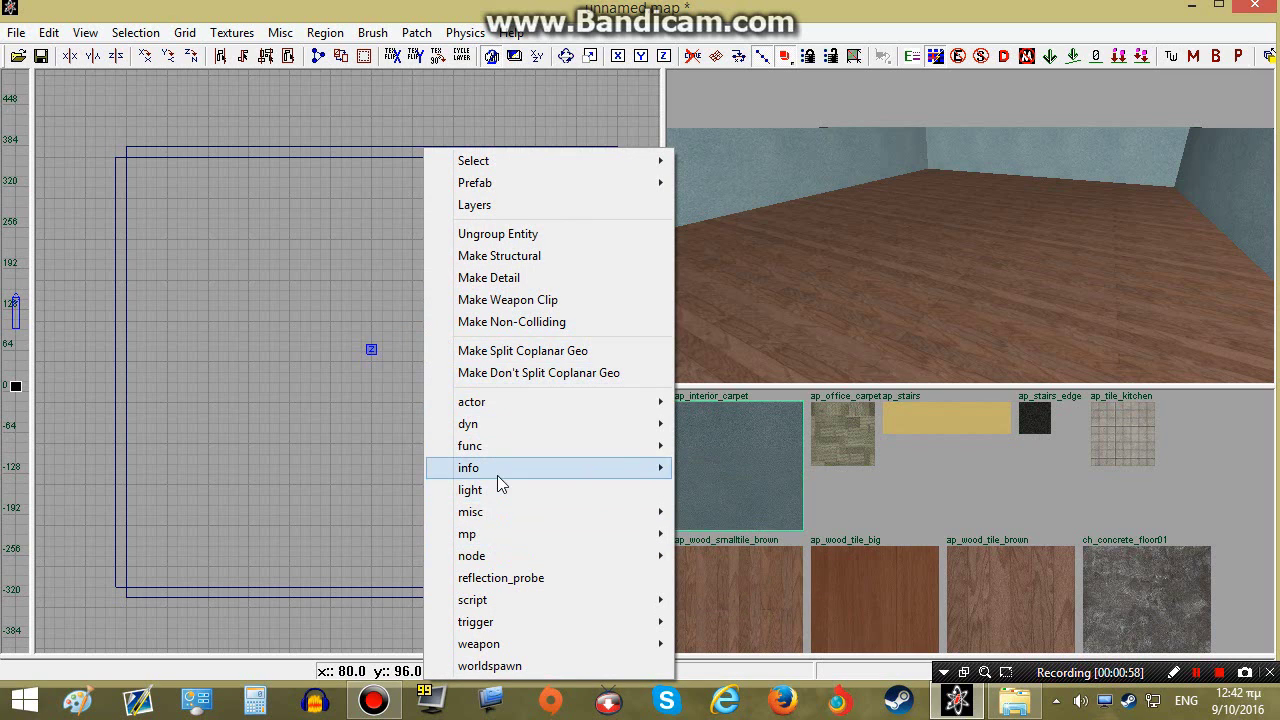
mouse_move(497, 469)
click(748, 557)
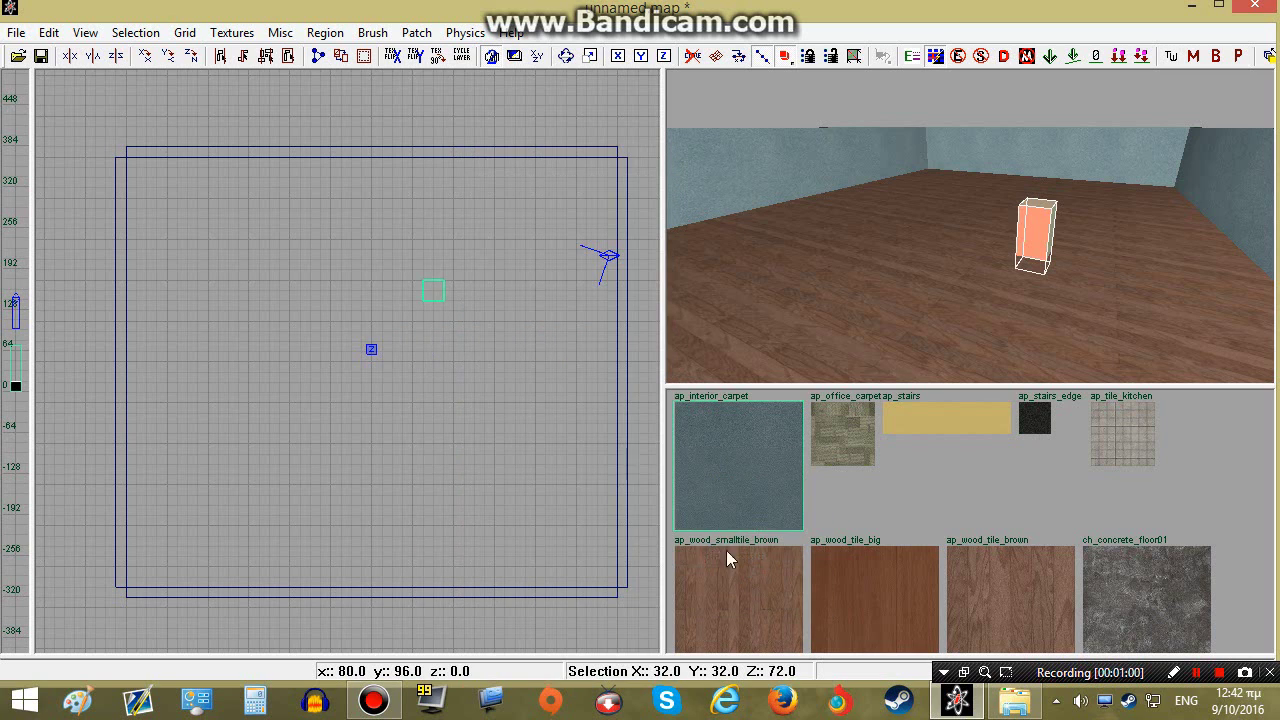
- Move the info entity to about X 160, Y 176 and raise it above the floor to Z 96
right_drag(1012, 249, 1012, 249)
drag(996, 264, 997, 253)
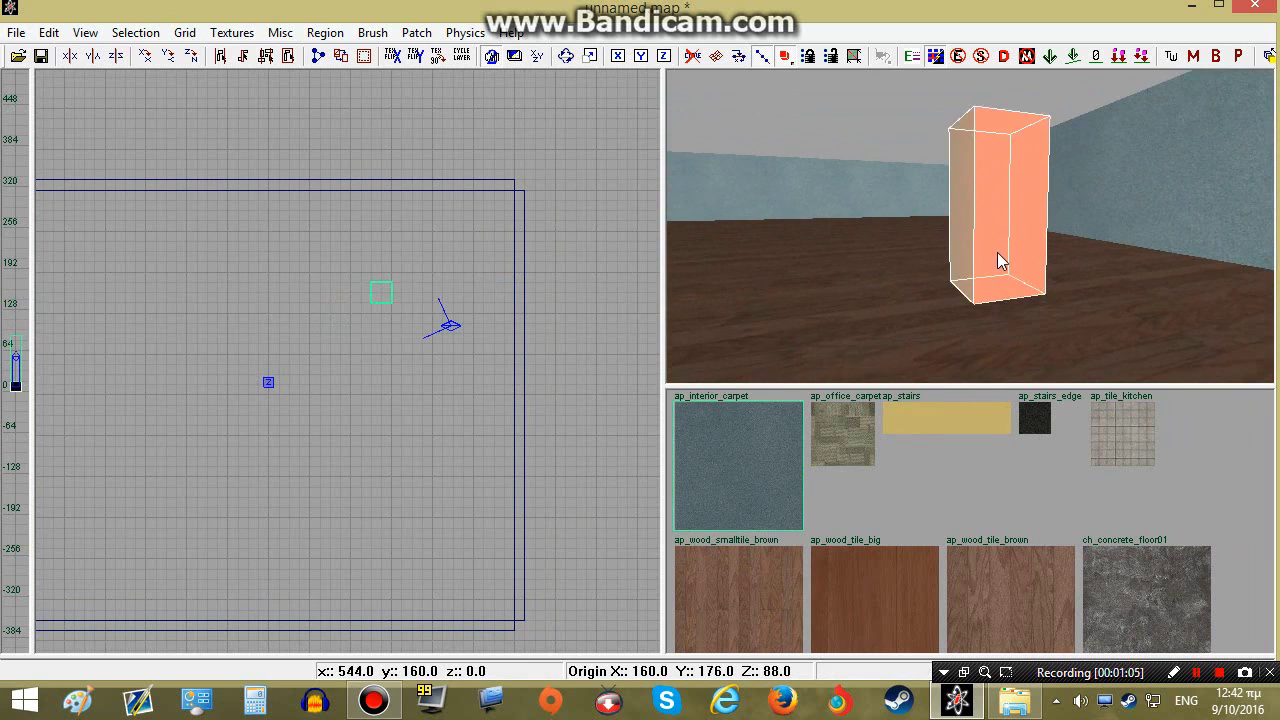
right_drag(988, 252, 988, 252)
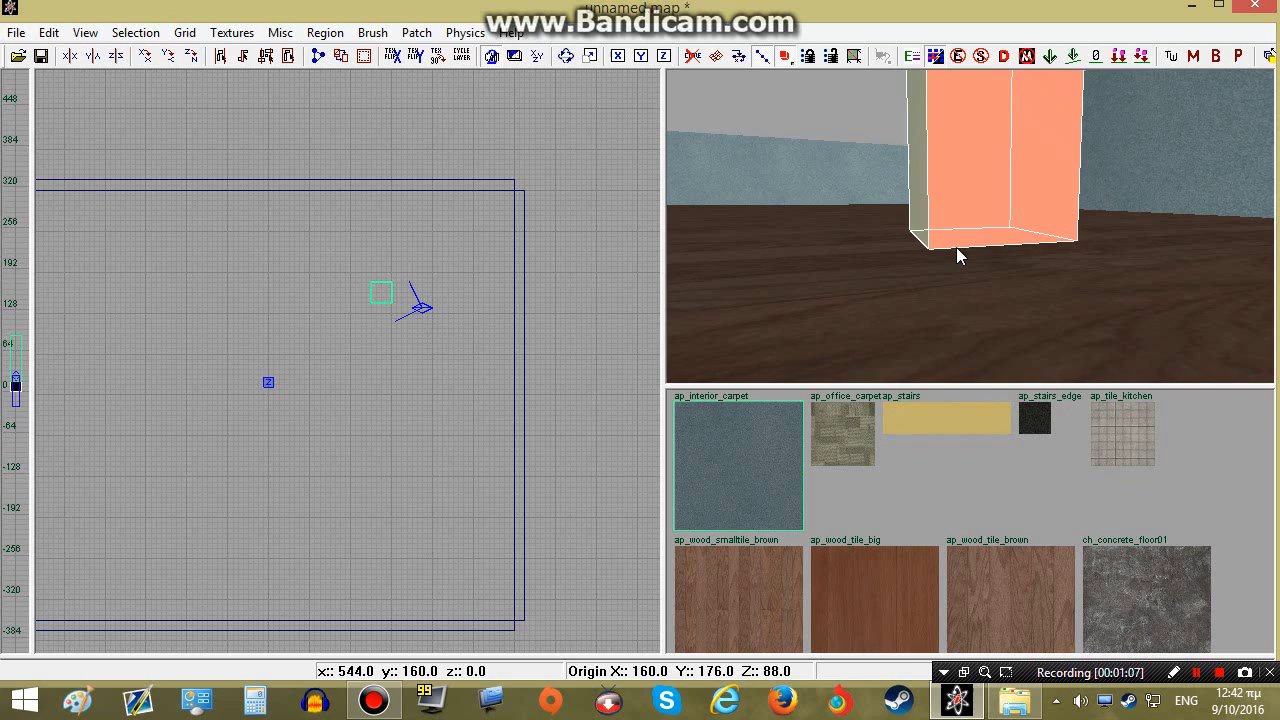
drag(956, 247, 956, 242)
ctrl+right_drag(922, 244, 922, 244)
right_click(922, 246)
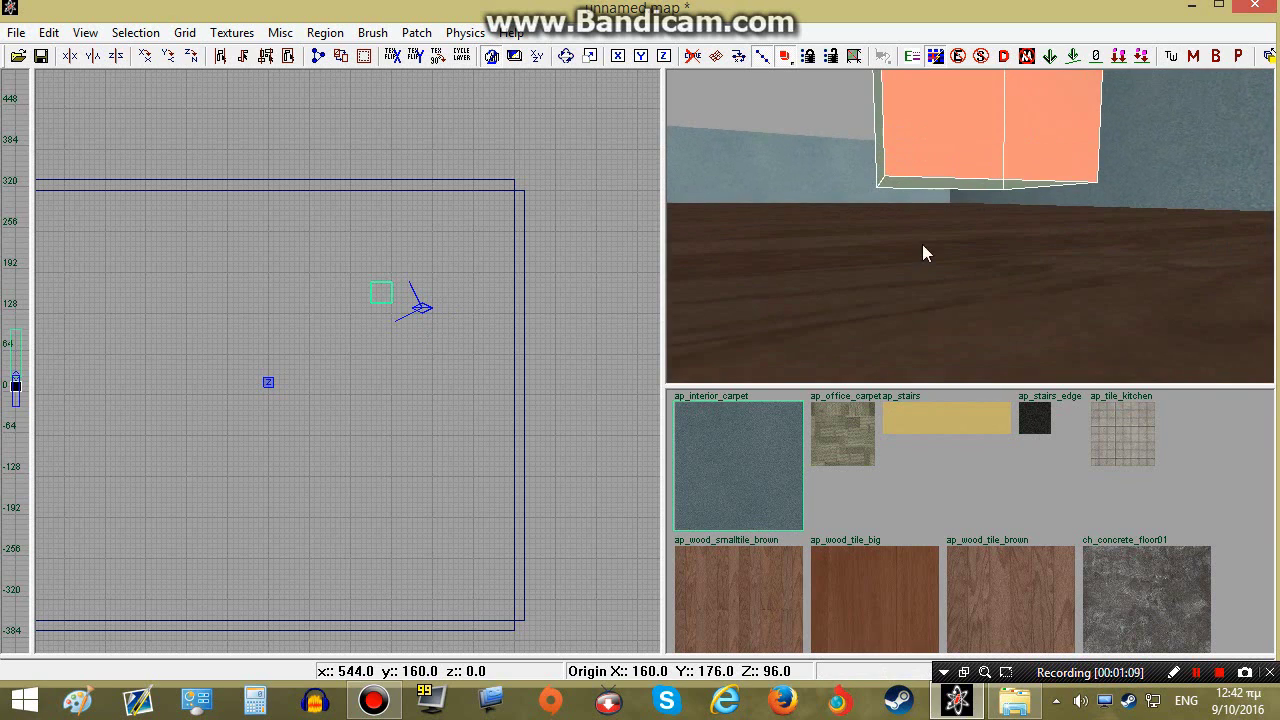
- Rotate the info entity 195 degrees about the Z axis in the top view and deselect it
right_click(916, 201)
right_click(851, 205)
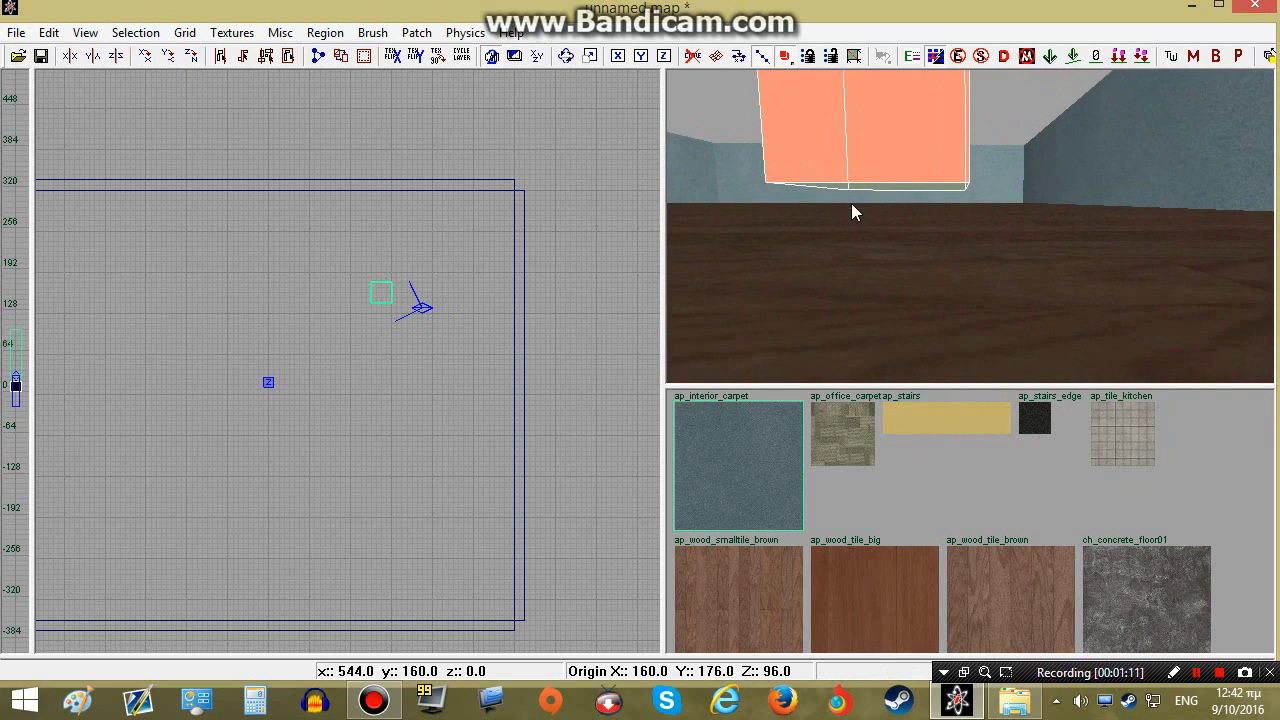
drag(848, 220, 848, 210)
right_drag(432, 371, 406, 449)
scroll(420, 376, down, 1)
scroll(417, 374, up, 1)
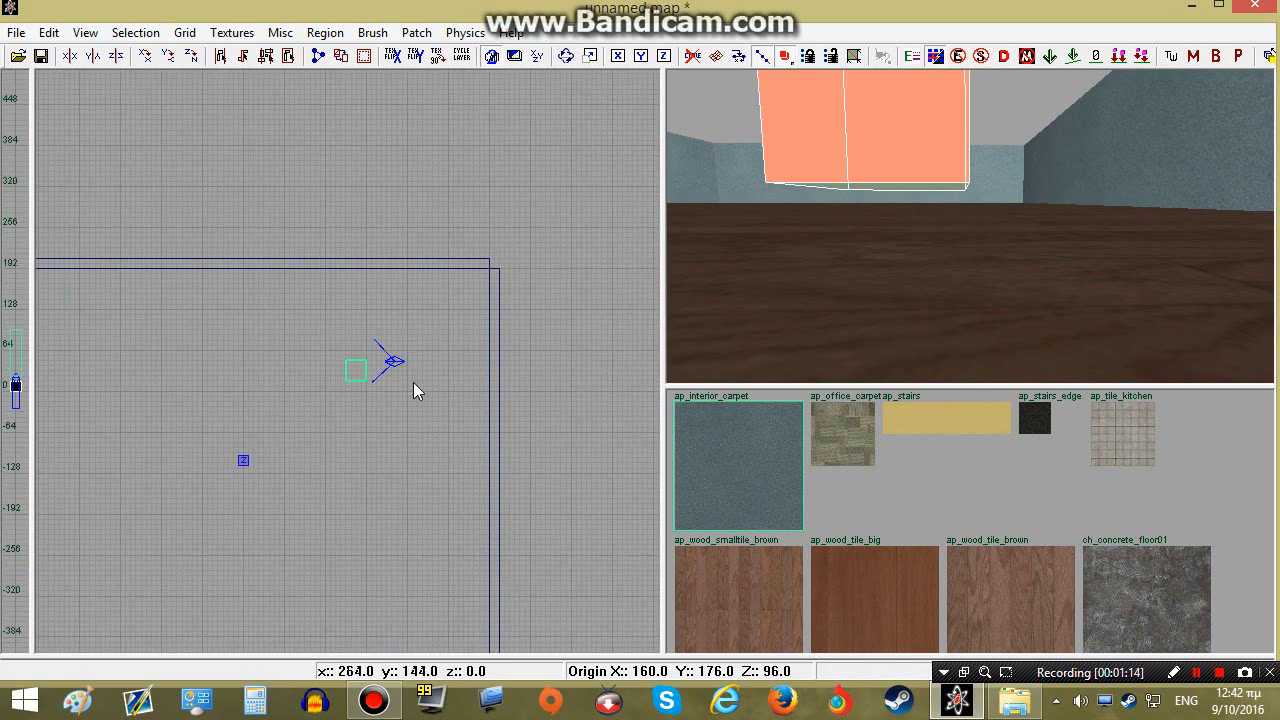
key(r)
mouse_move(413, 382)
mouse_down()
mouse_move(401, 299)
mouse_move(419, 411)
mouse_move(421, 381)
mouse_move(412, 406)
mouse_up()
right_click(760, 225)
key(Down)
key(Up)
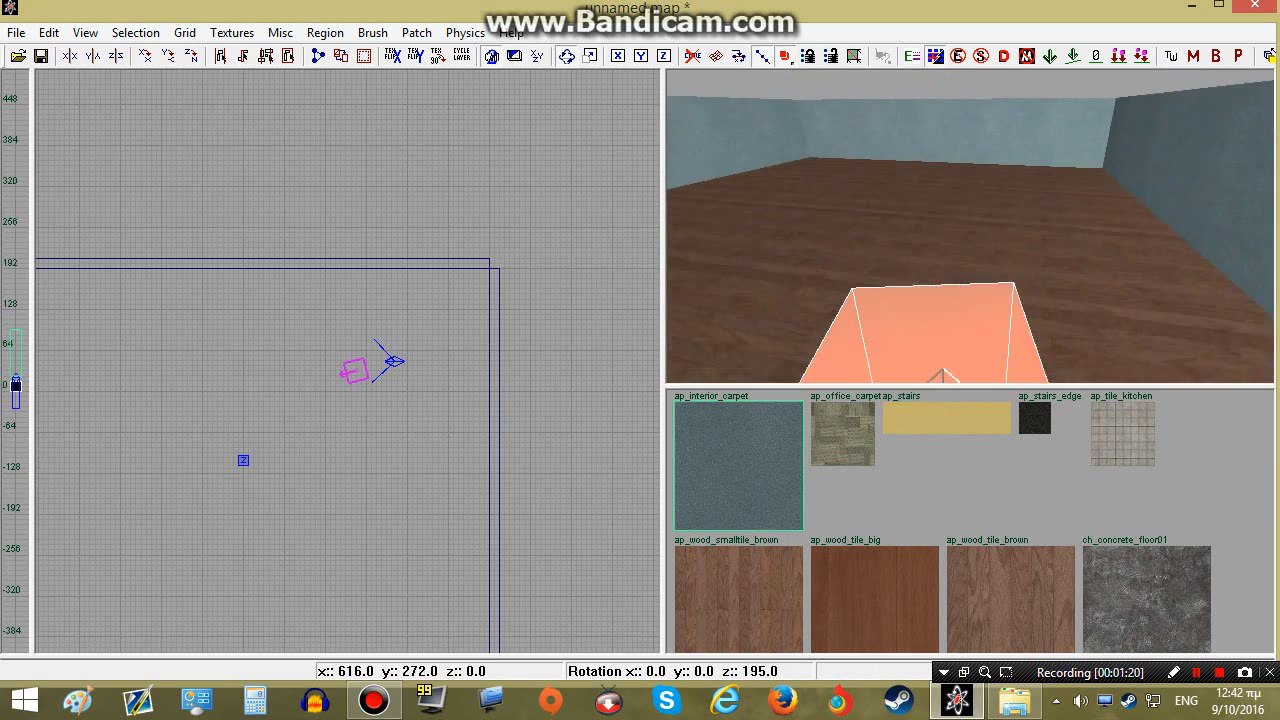
right_drag(760, 225, 776, 248)
key(Escape)
right_drag(978, 268, 971, 277)
key(Escape)
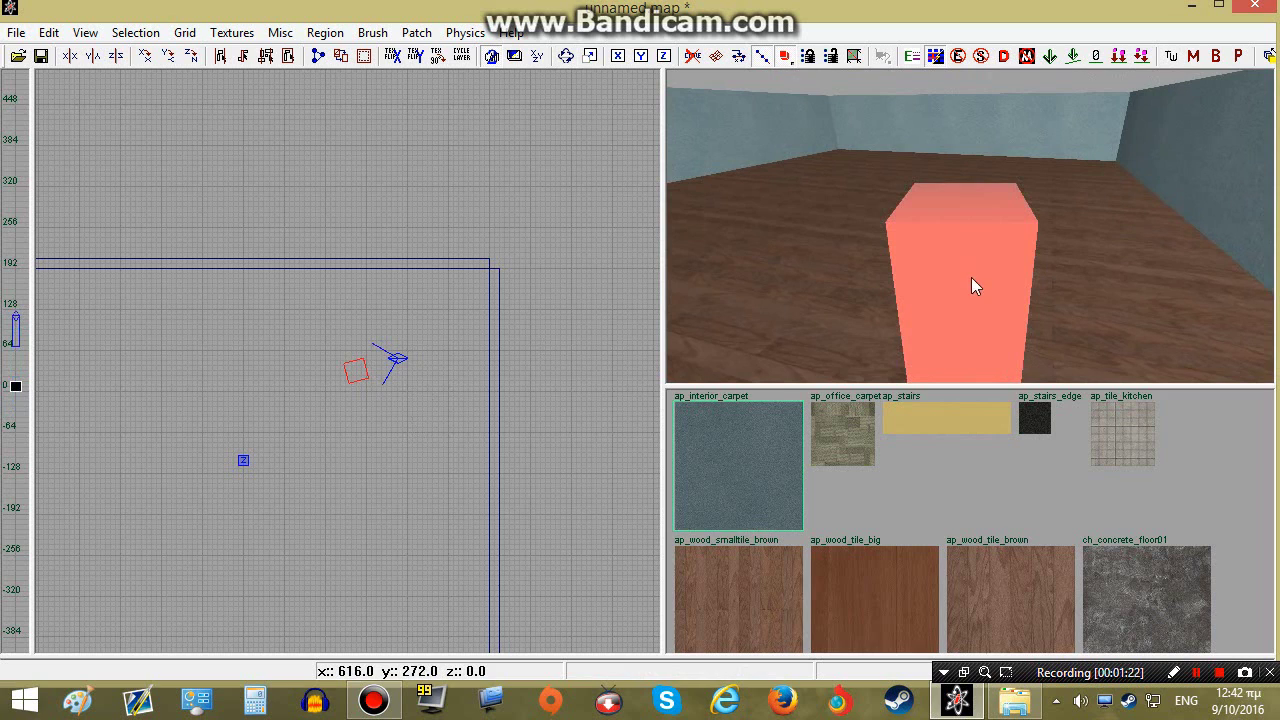
- Rotate the info entity further about the Z axis until its sides sit diagonally to the room's walls, and deselect it
right_drag(968, 121, 946, 204)
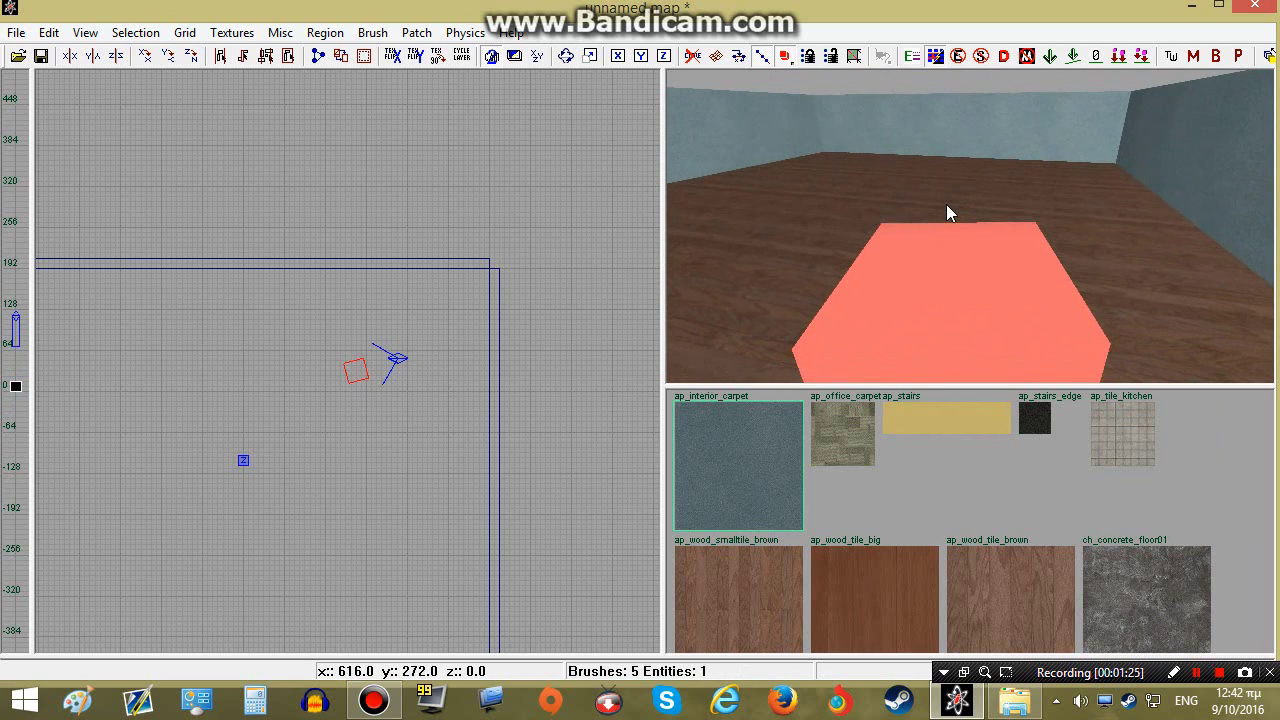
shift+click(926, 322)
scroll(418, 395, down, 2)
drag(408, 400, 469, 356)
key(r)
key(Escape)
right_click(960, 229)
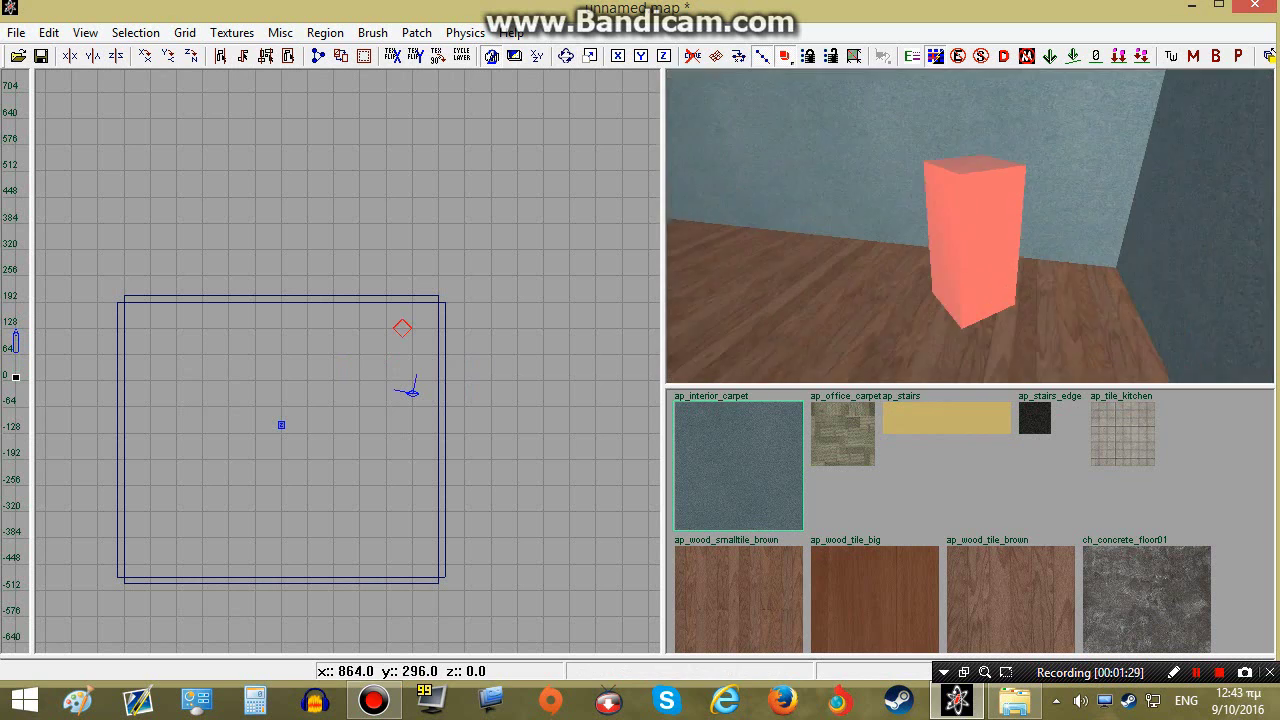
right_drag(960, 229, 928, 252)
- Add a reflection_probe entity near the middle of the room
right_drag(256, 414, 333, 314)
scroll(290, 390, up, 1)
scroll(387, 304, up, 1)
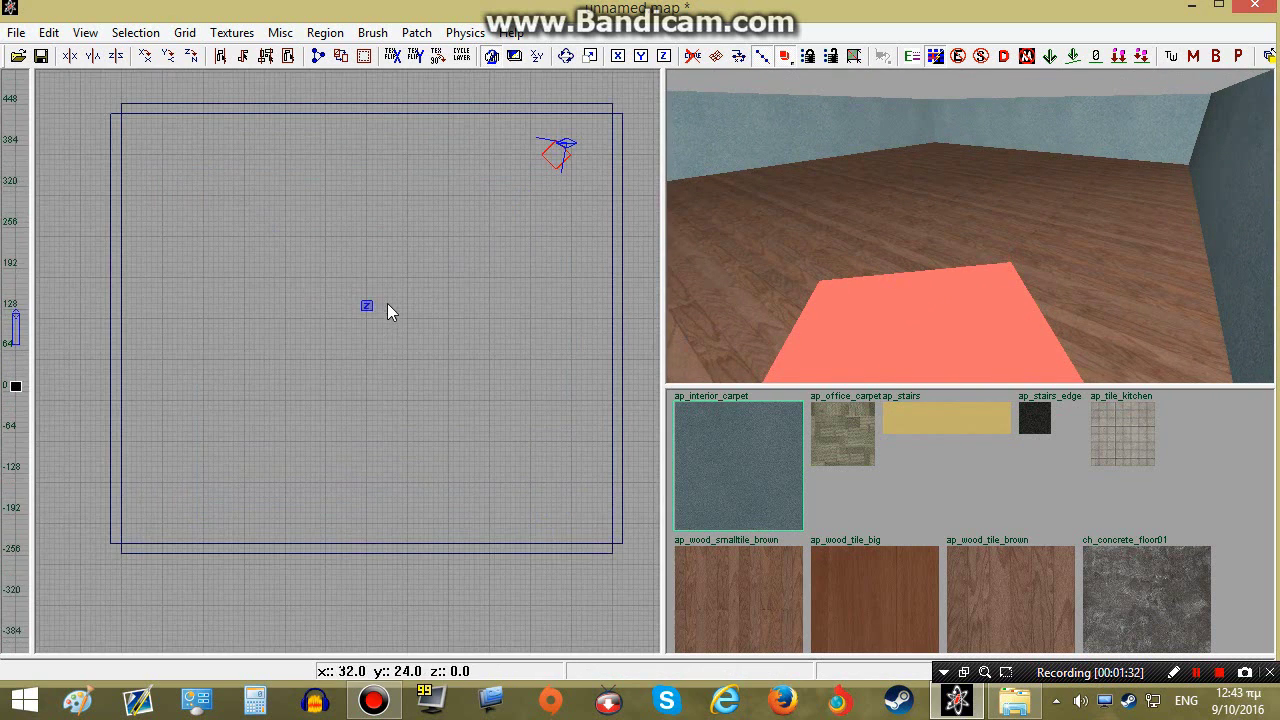
scroll(411, 282, down, 1)
right_drag(428, 264, 359, 295)
scroll(411, 282, up, 1)
right_click(359, 295)
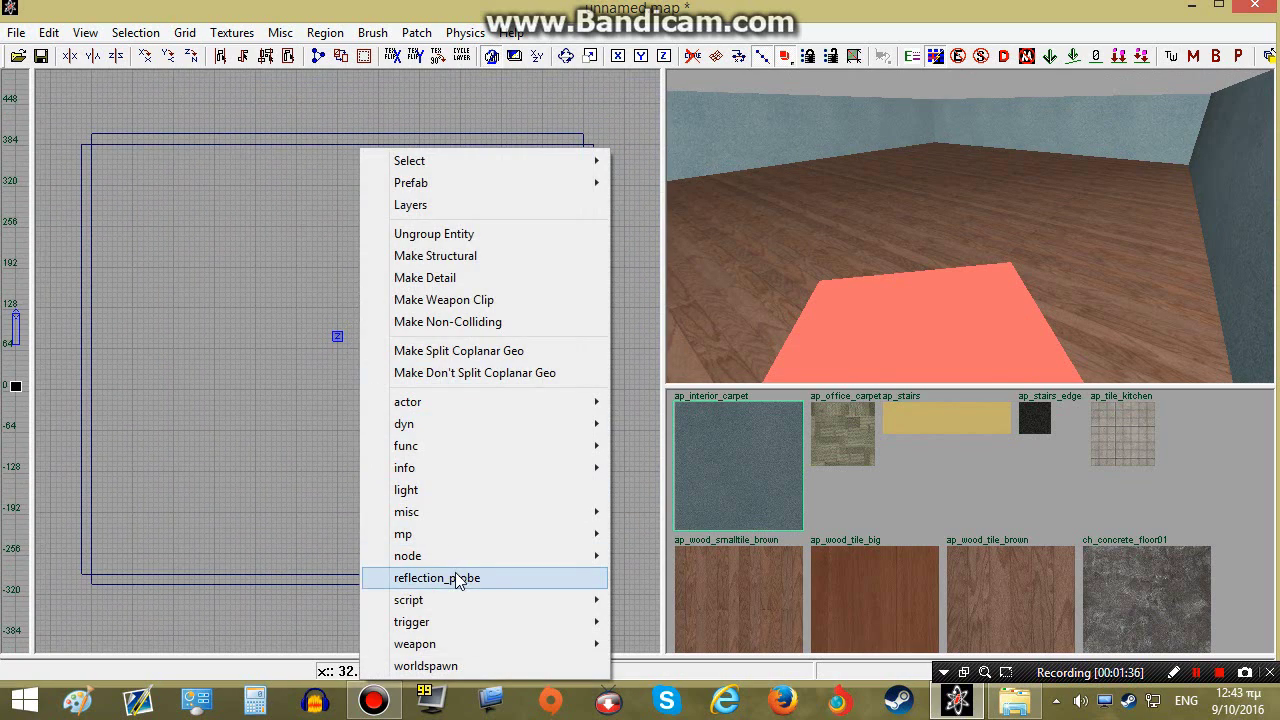
click(457, 580)
- Move the reflection probe to about X -8, Y -8, check its placement inside the room and deselect it
drag(407, 326, 379, 361)
right_drag(960, 285, 965, 255)
right_drag(965, 255, 980, 215)
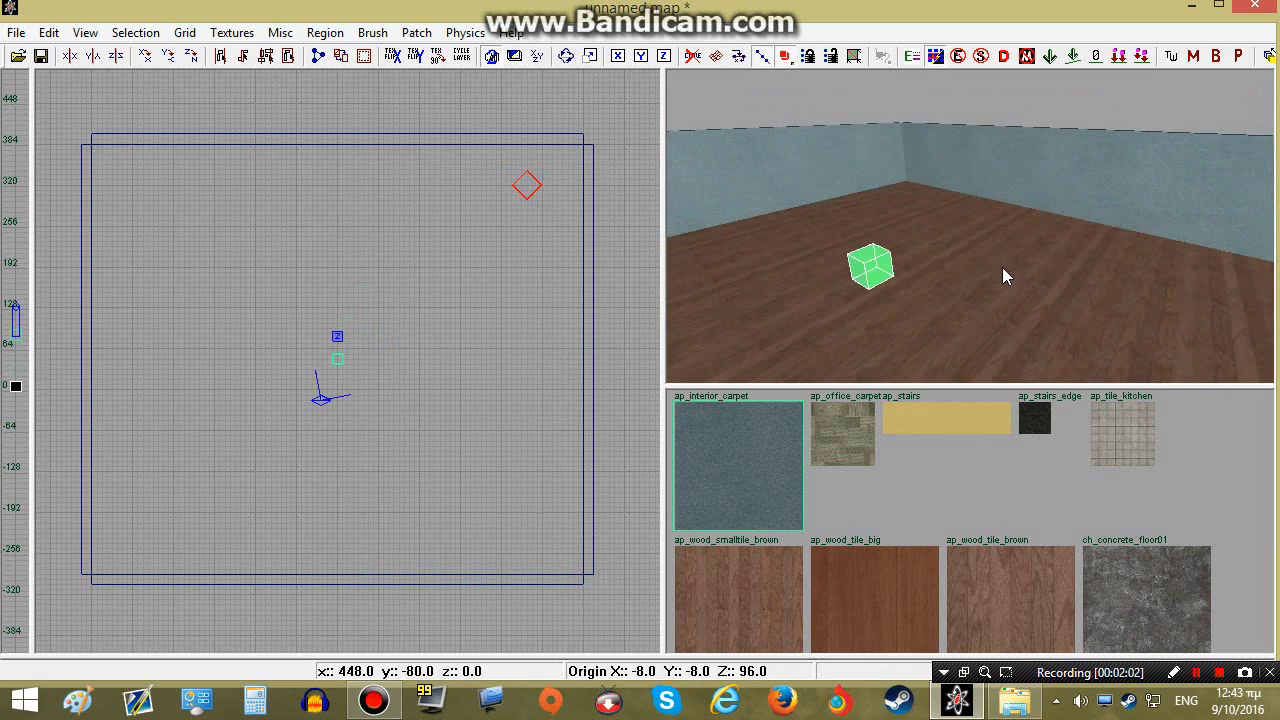
mouse_move(1002, 267)
right_down()
mouse_move(975, 280)
mouse_move(995, 262)
mouse_move(975, 262)
mouse_move(999, 270)
right_up()
right_drag(901, 244, 909, 225)
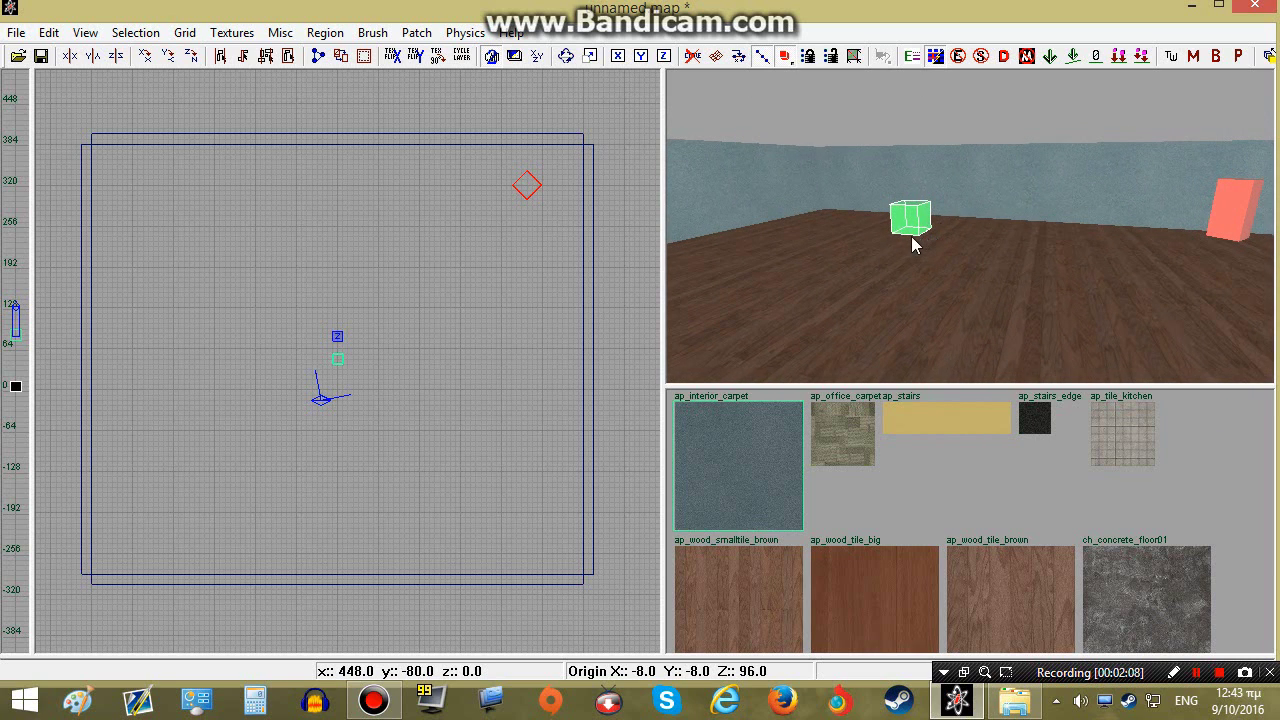
right_drag(954, 240, 947, 238)
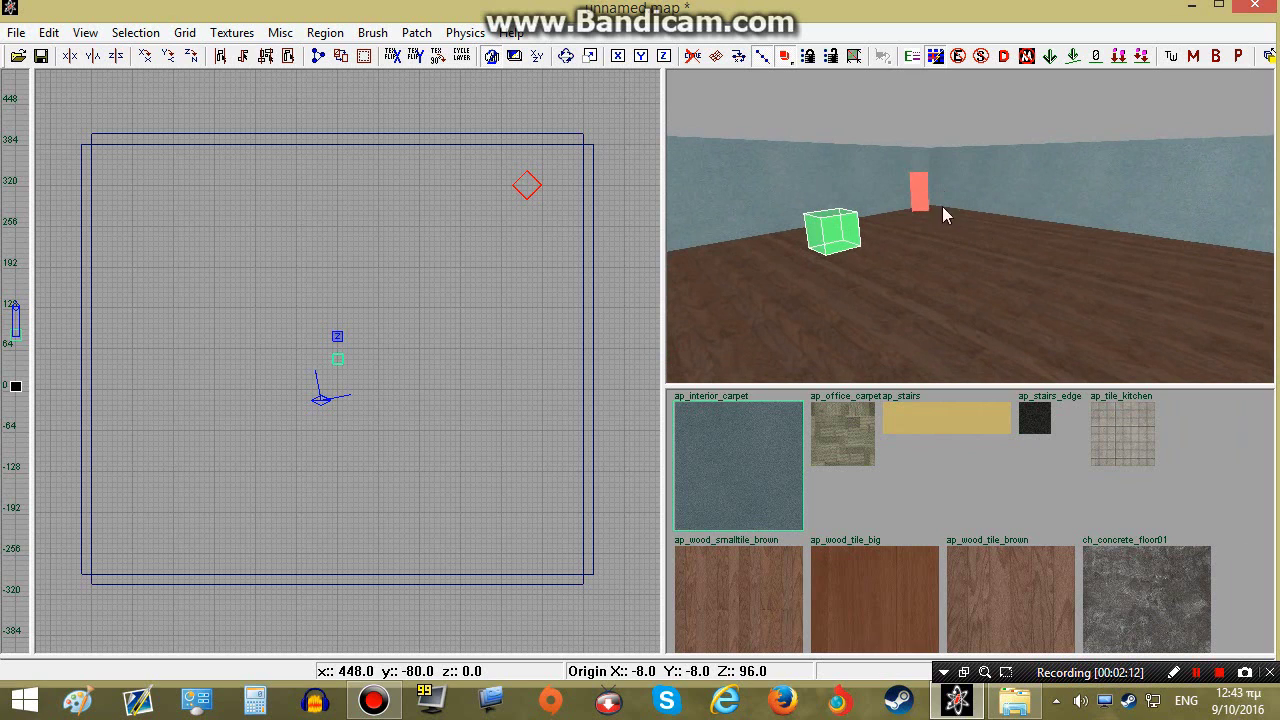
key(Escape)
mouse_move(928, 240)
right_down()
mouse_move(840, 222)
mouse_move(873, 234)
right_up()
scroll(873, 232, down, 3)
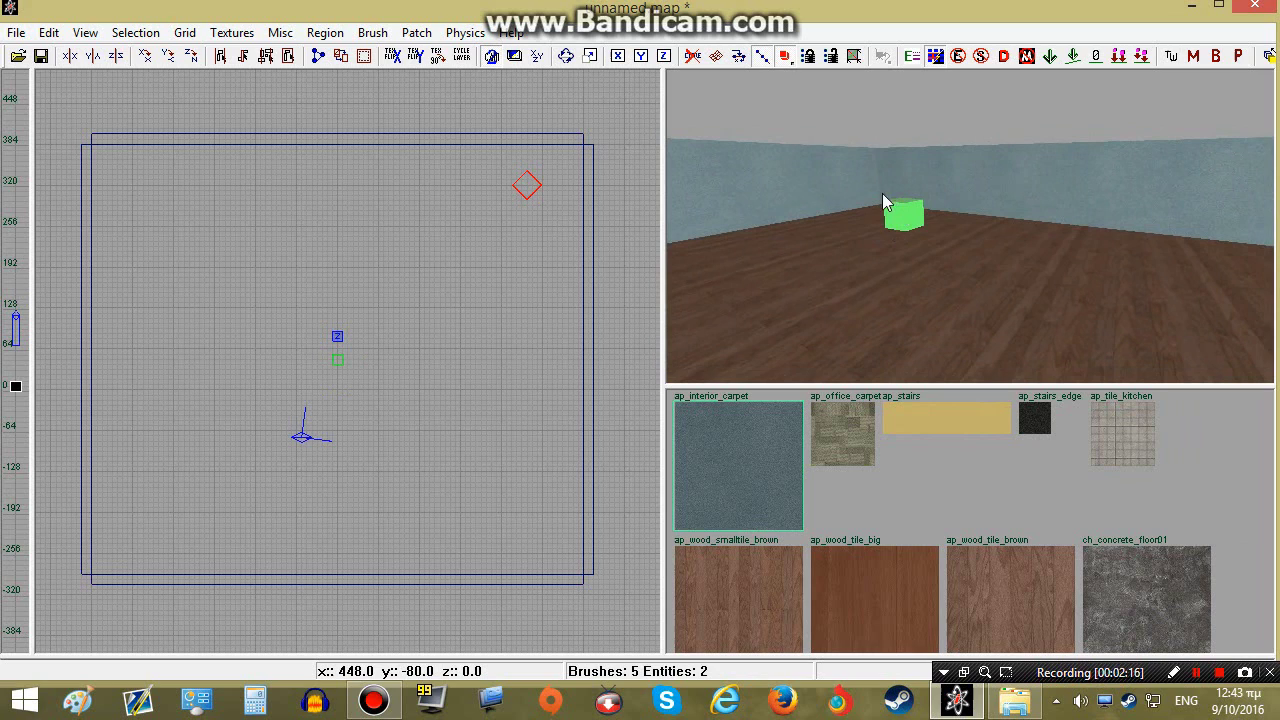
right_drag(939, 194, 735, 290)
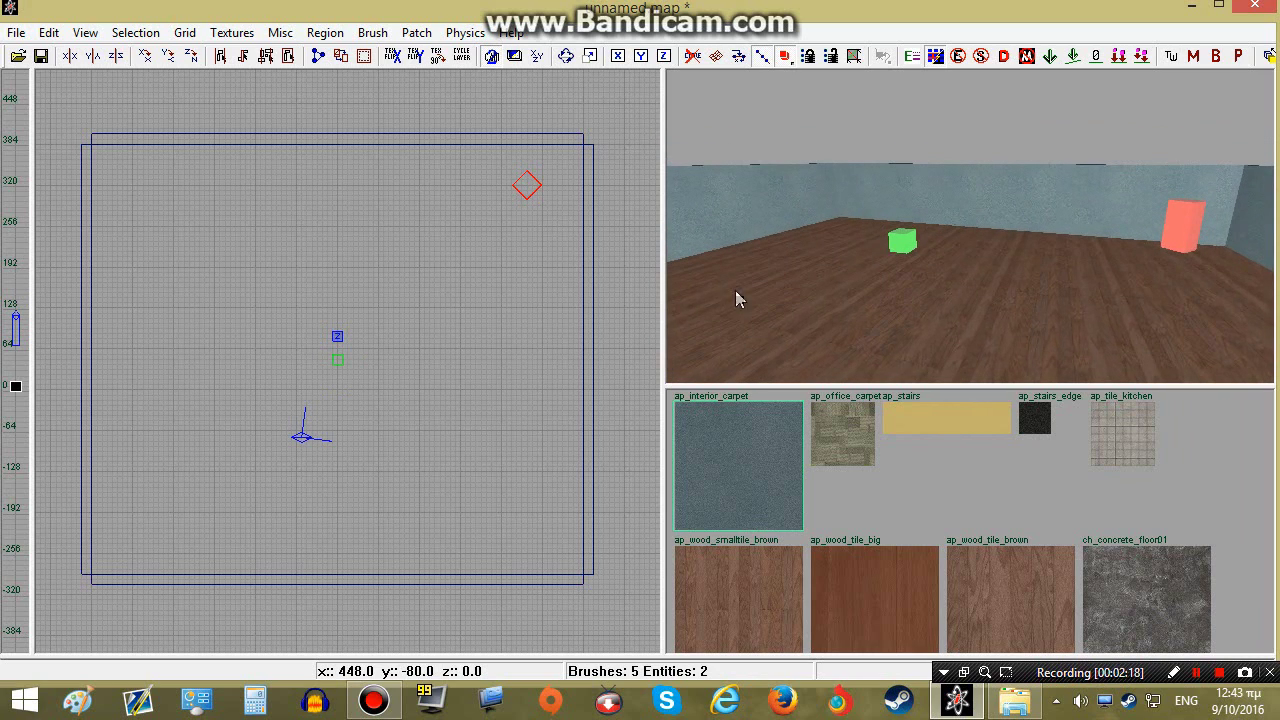
- Show the textures with tools usage and pick the lightgrid_volume texture
scroll(443, 308, down, 1)
click(232, 32)
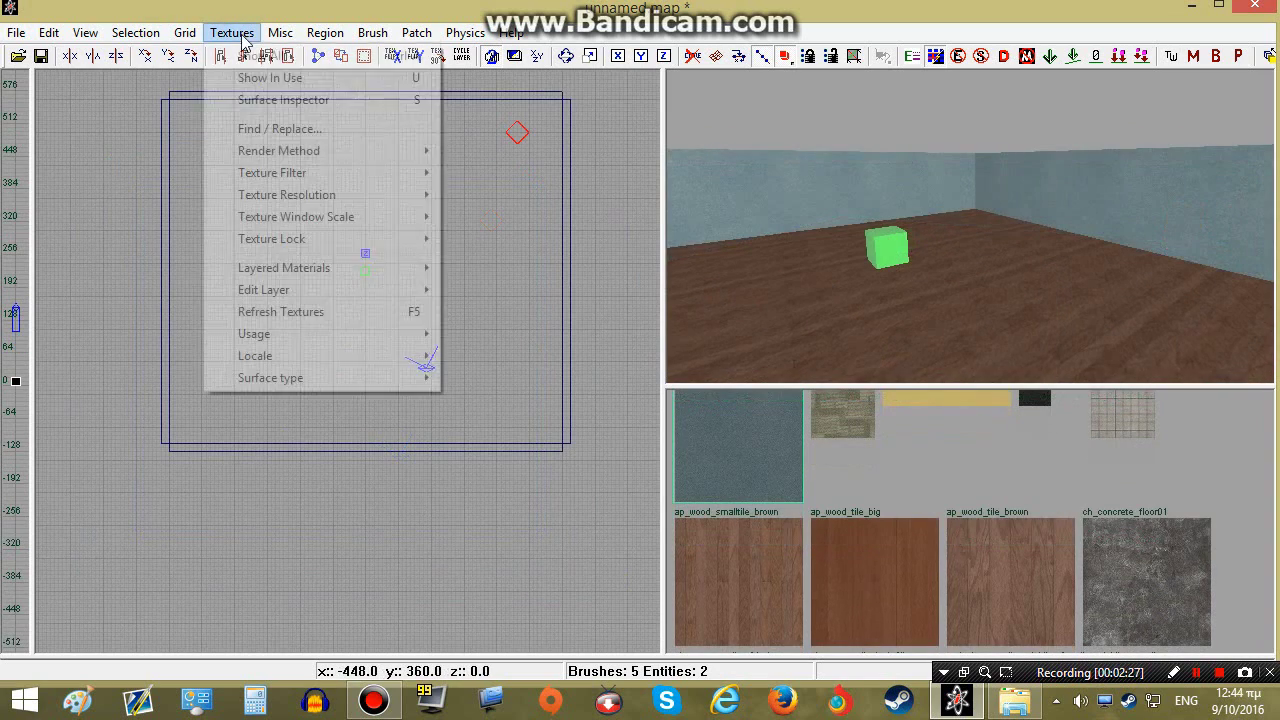
mouse_move(305, 339)
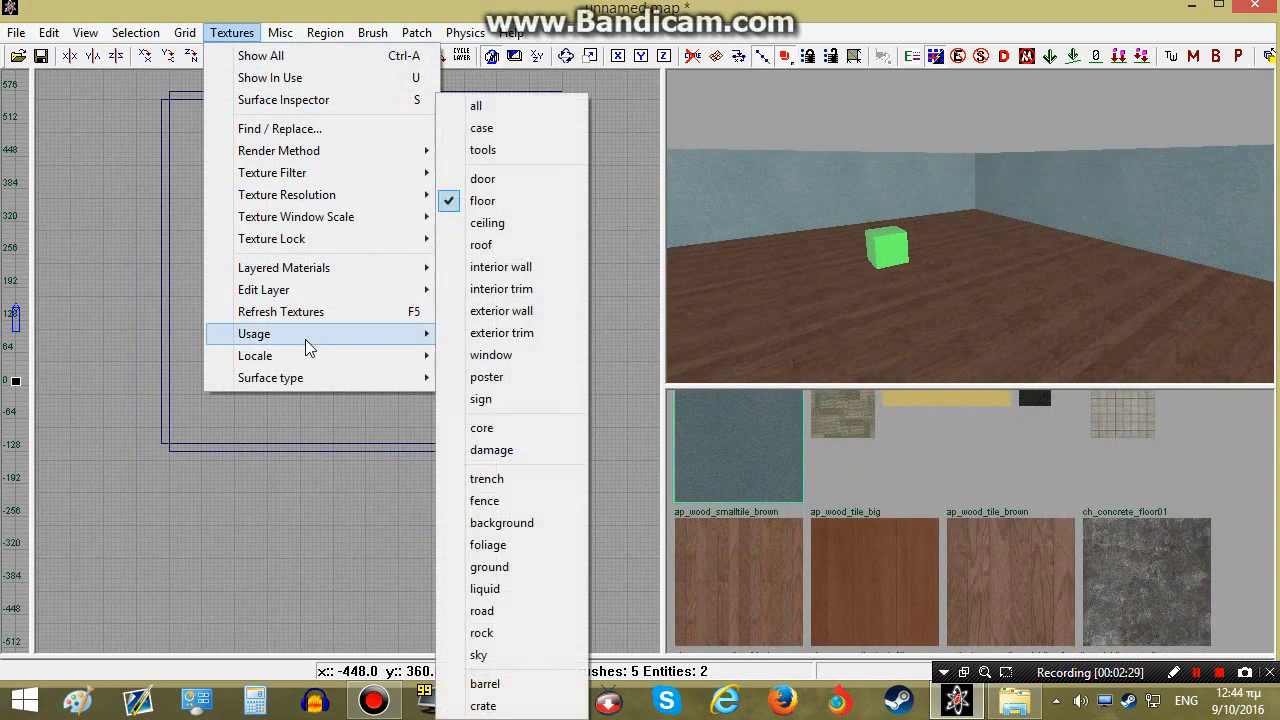
click(525, 150)
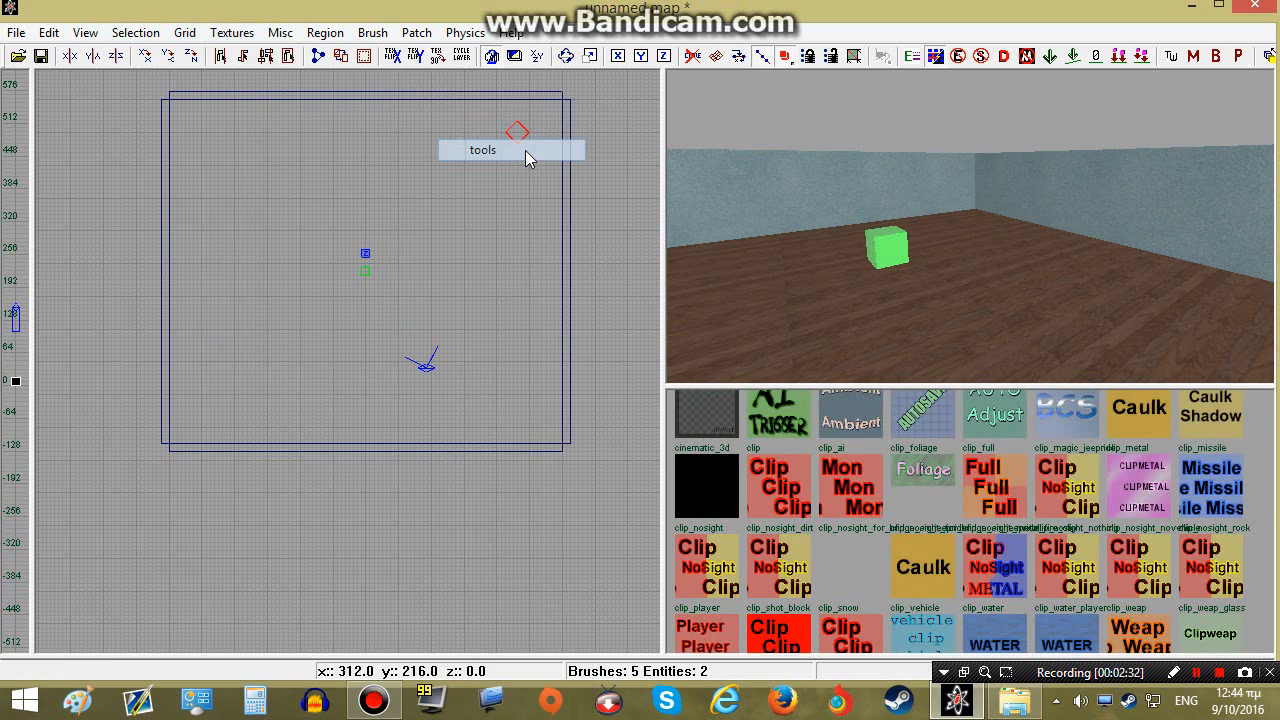
scroll(960, 520, down, 5)
scroll(1208, 545, down, 1)
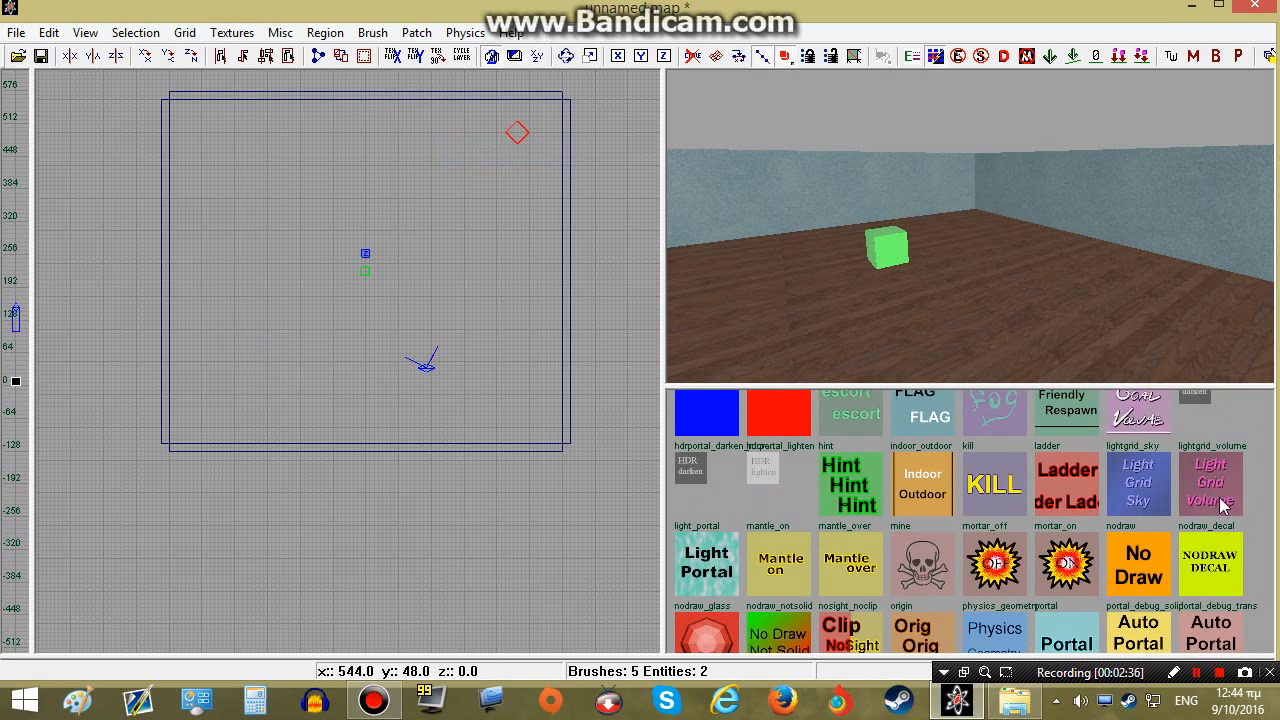
scroll(376, 392, down, 2)
- Draw a 768 unit wide lightgrid_volume brush inside the room's walls and stretch it vertically from the floor past the wall tops
right_drag(376, 390, 393, 462)
scroll(376, 389, up, 1)
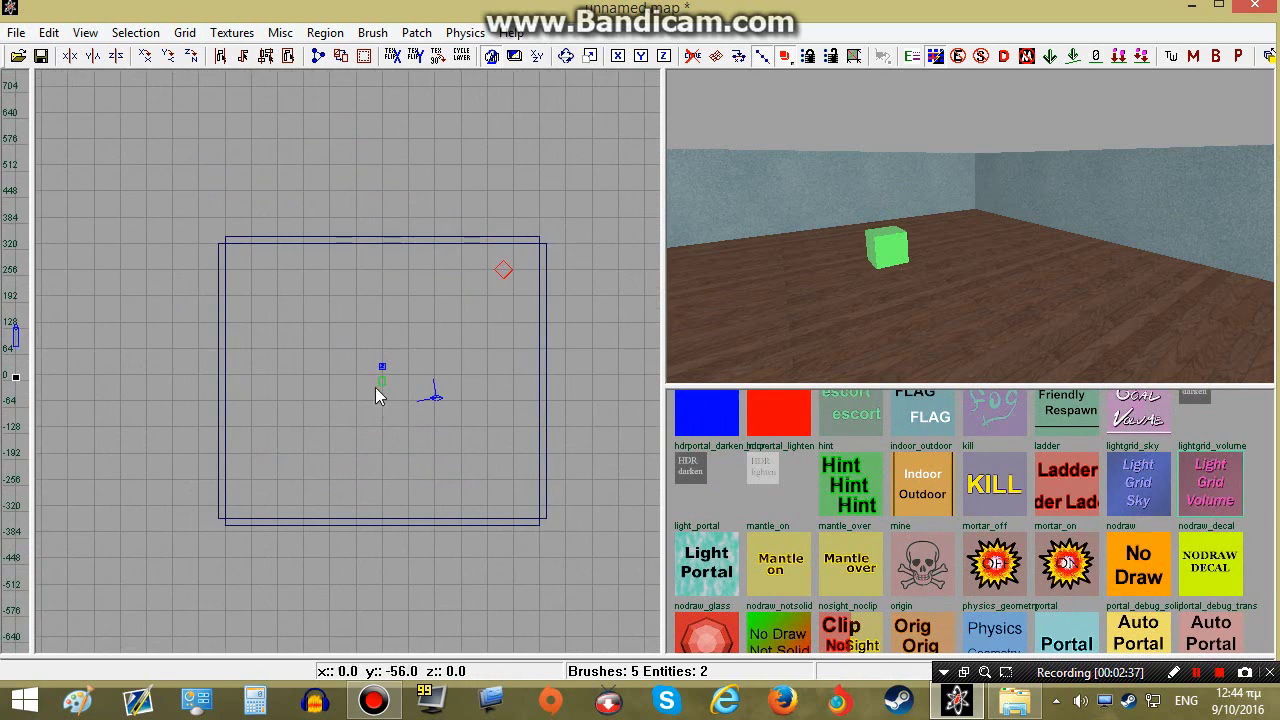
scroll(260, 314, up, 1)
scroll(264, 314, up, 3)
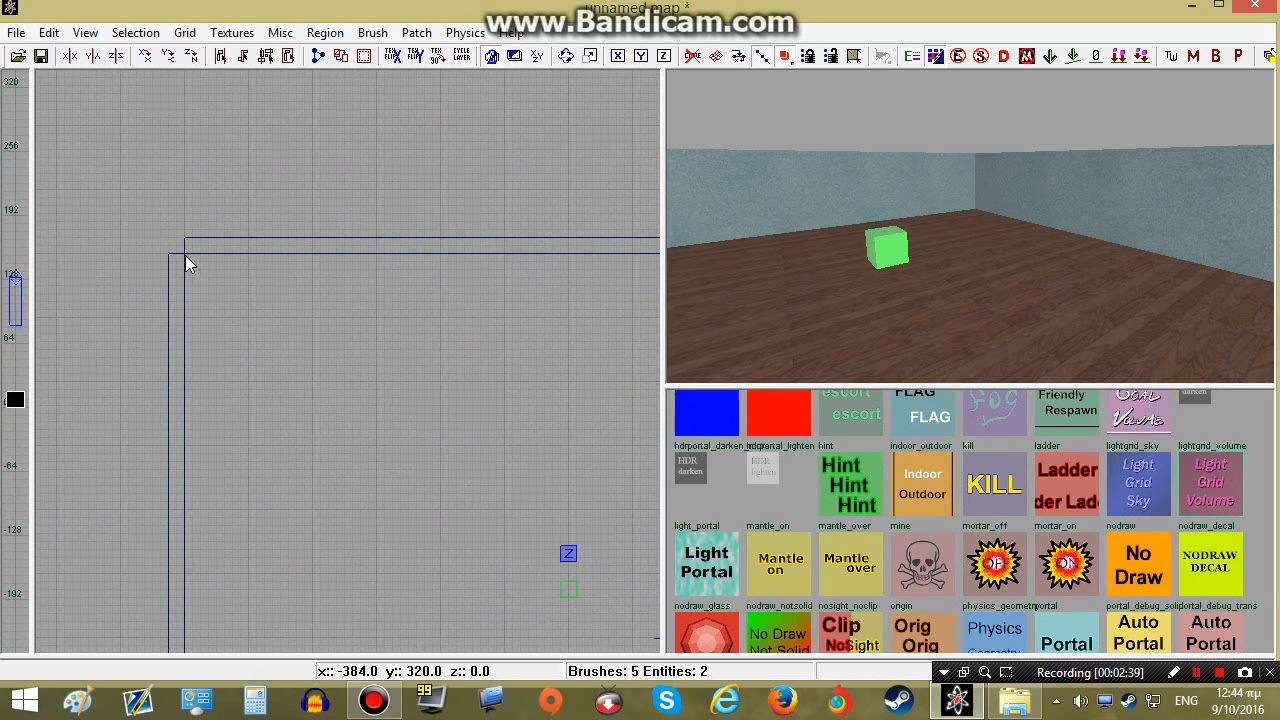
mouse_move(185, 255)
mouse_down()
mouse_move(424, 446)
mouse_move(565, 517)
mouse_move(493, 466)
mouse_up()
scroll(416, 448, down, 2)
key(ctrl+Tab)
drag(380, 430, 373, 455)
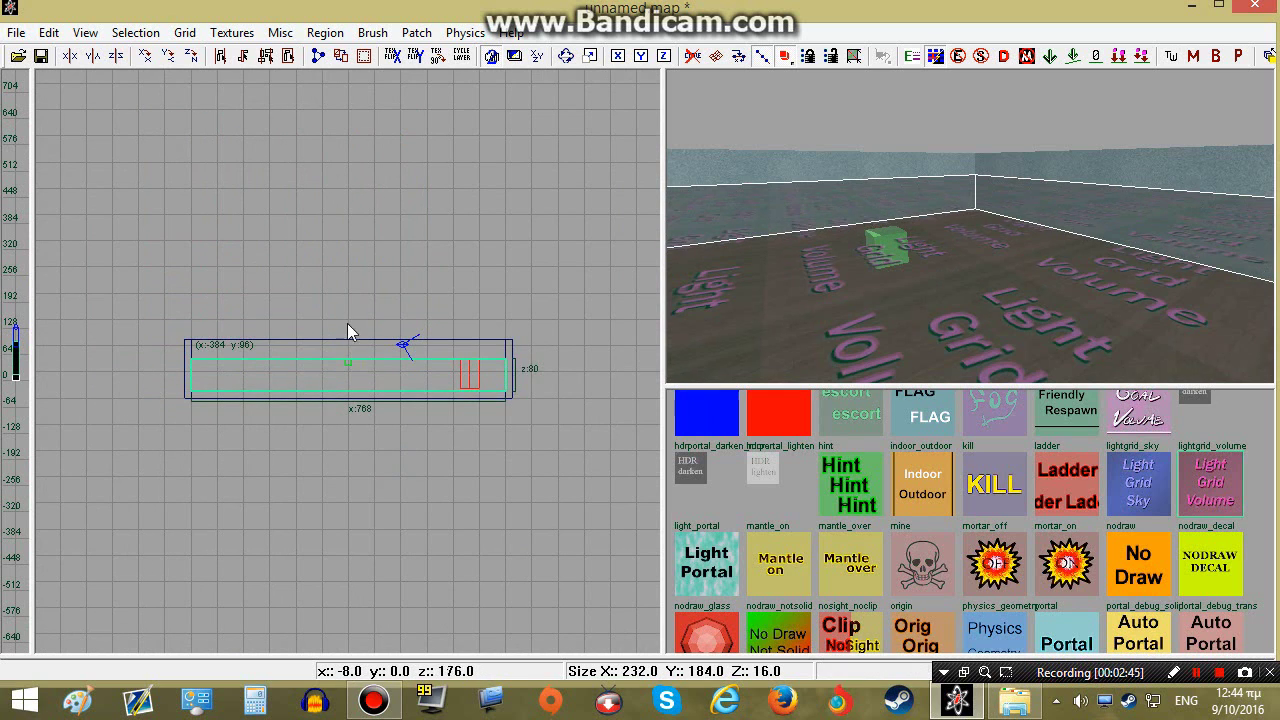
drag(351, 329, 349, 284)
right_drag(850, 240, 850, 340)
mouse_move(923, 262)
right_down()
mouse_move(923, 284)
mouse_move(924, 200)
mouse_move(945, 180)
mouse_move(965, 190)
mouse_move(923, 297)
right_up()
key(Escape)
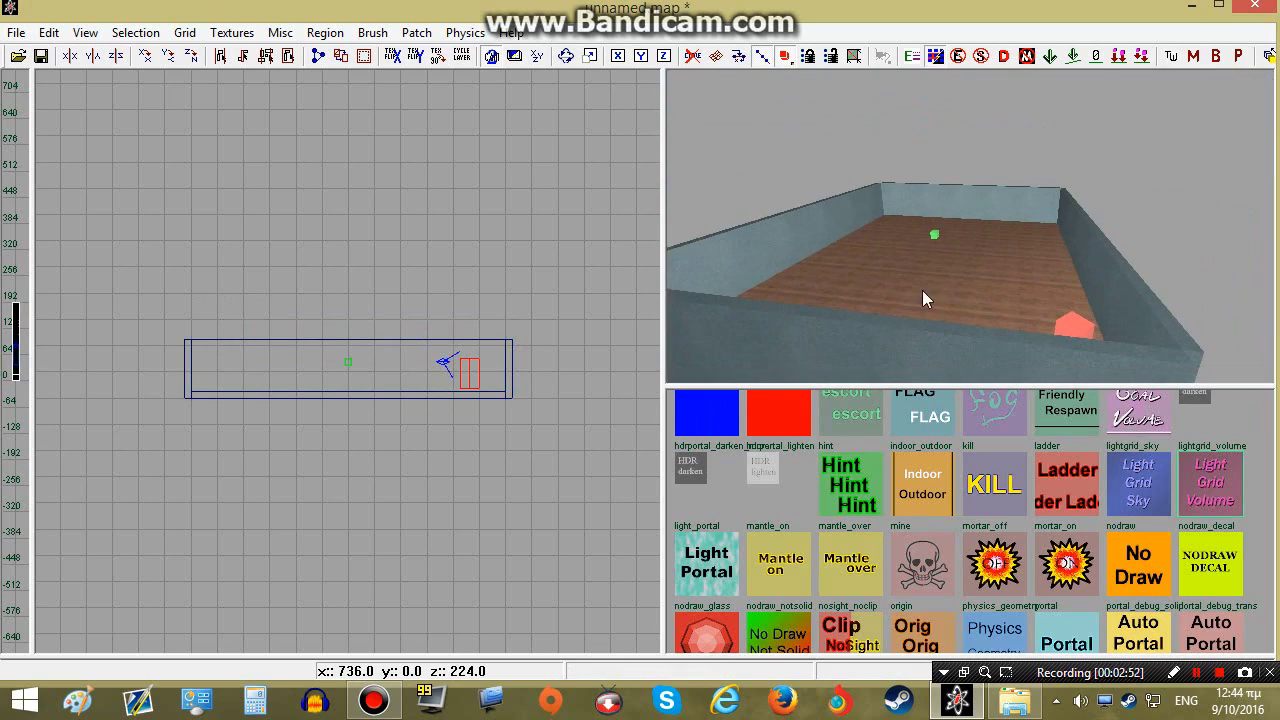
- Change the display filters so the light grid volume is drawn in the camera view, and check its selection
key(f)
click(450, 233)
key(f)
mouse_move(923, 246)
right_down()
mouse_move(923, 230)
mouse_move(965, 220)
mouse_move(985, 235)
mouse_move(923, 240)
mouse_move(923, 275)
mouse_move(923, 200)
mouse_move(923, 285)
mouse_move(945, 300)
mouse_move(965, 250)
mouse_move(853, 277)
mouse_move(853, 310)
mouse_move(900, 325)
mouse_move(905, 244)
mouse_move(878, 244)
right_up()
shift+click(853, 277)
key(Escape)
- Lower the top of the light grid volume brush to about the height of the walls and inspect it from above
shift+click(777, 216)
mouse_move(276, 277)
mouse_down()
mouse_move(276, 293)
mouse_move(286, 289)
mouse_up()
key(Escape)
mouse_move(1111, 200)
right_down()
mouse_move(1080, 170)
mouse_move(1060, 210)
mouse_move(1045, 185)
mouse_move(1090, 170)
mouse_move(1070, 100)
right_up()
right_drag(970, 226, 1050, 261)
mouse_move(1106, 197)
right_down()
mouse_move(1080, 205)
mouse_move(1105, 215)
mouse_move(1085, 200)
mouse_move(1106, 197)
right_up()
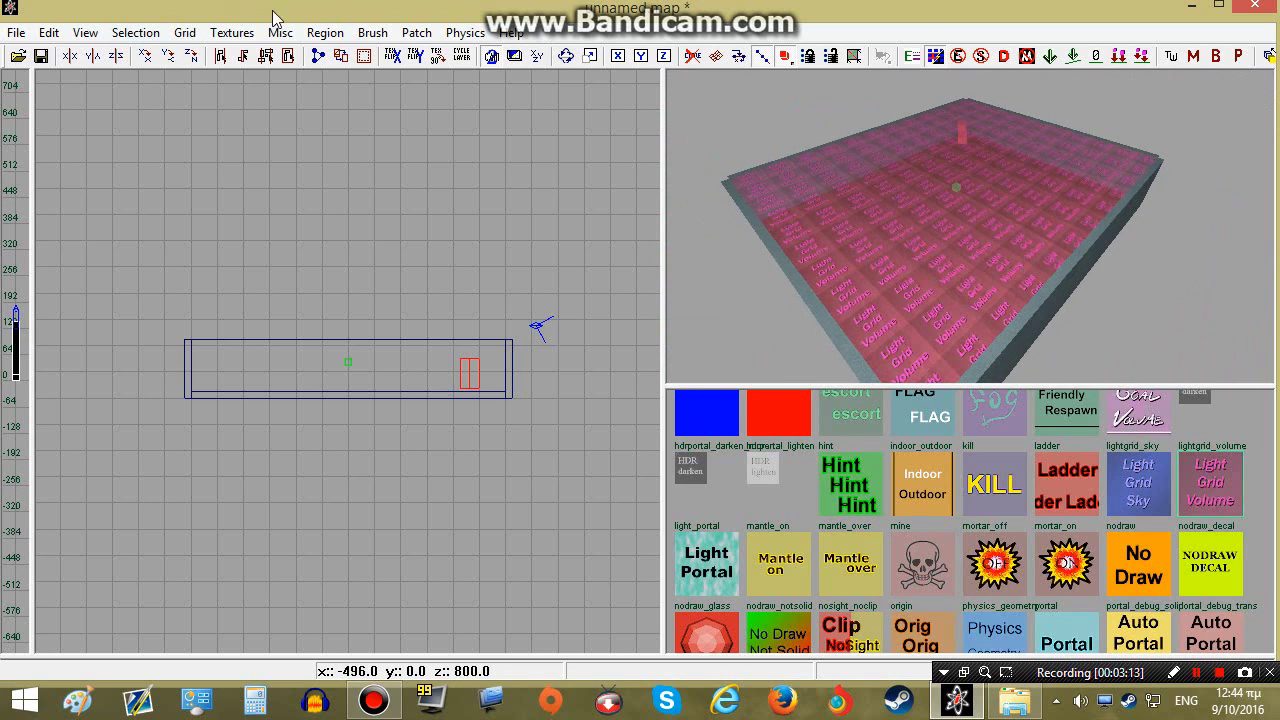
- Show the textures with sky usage and browse to sky_sp_airplane
click(232, 32)
mouse_move(256, 334)
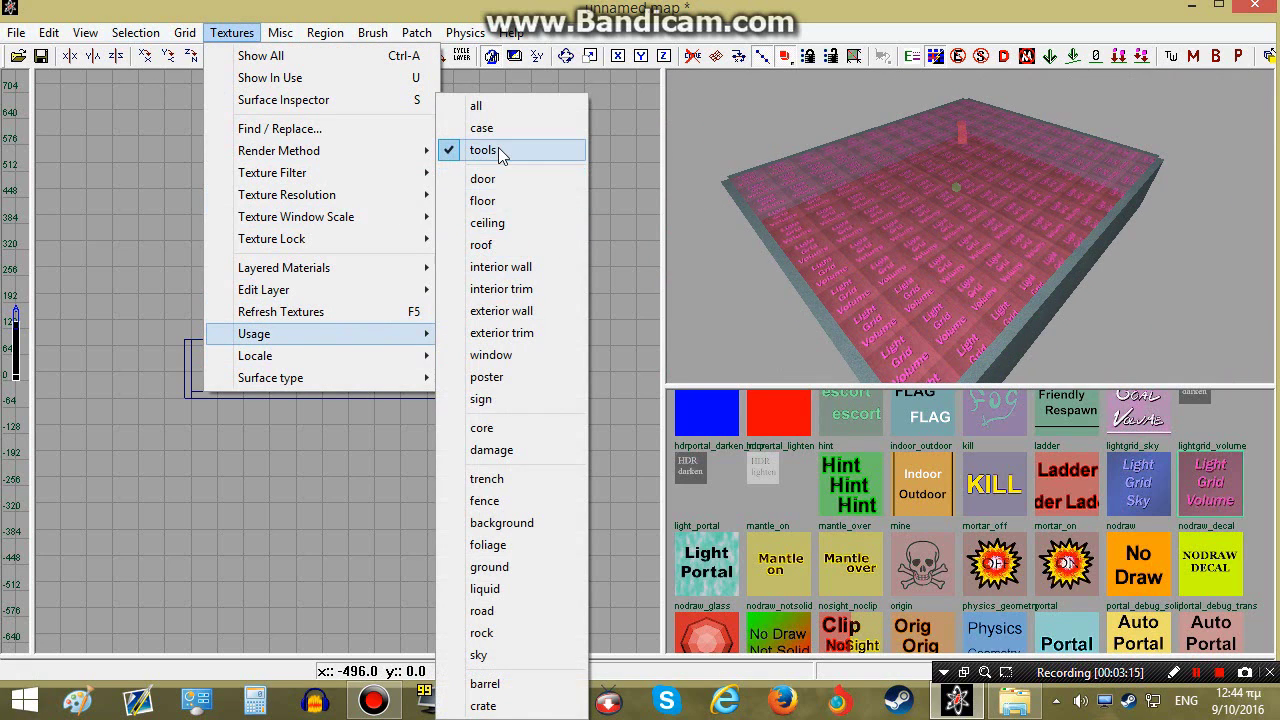
click(490, 653)
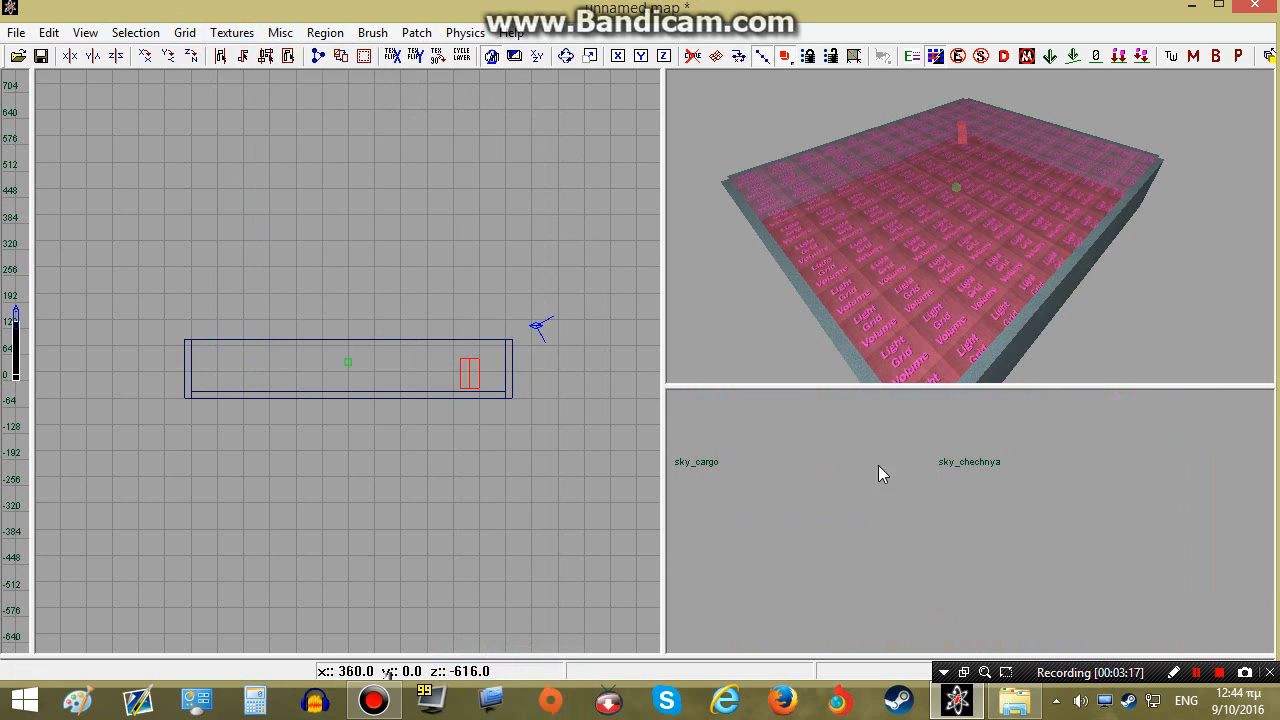
right_drag(930, 340, 890, 290)
right_drag(880, 450, 880, 630)
right_drag(964, 510, 964, 206)
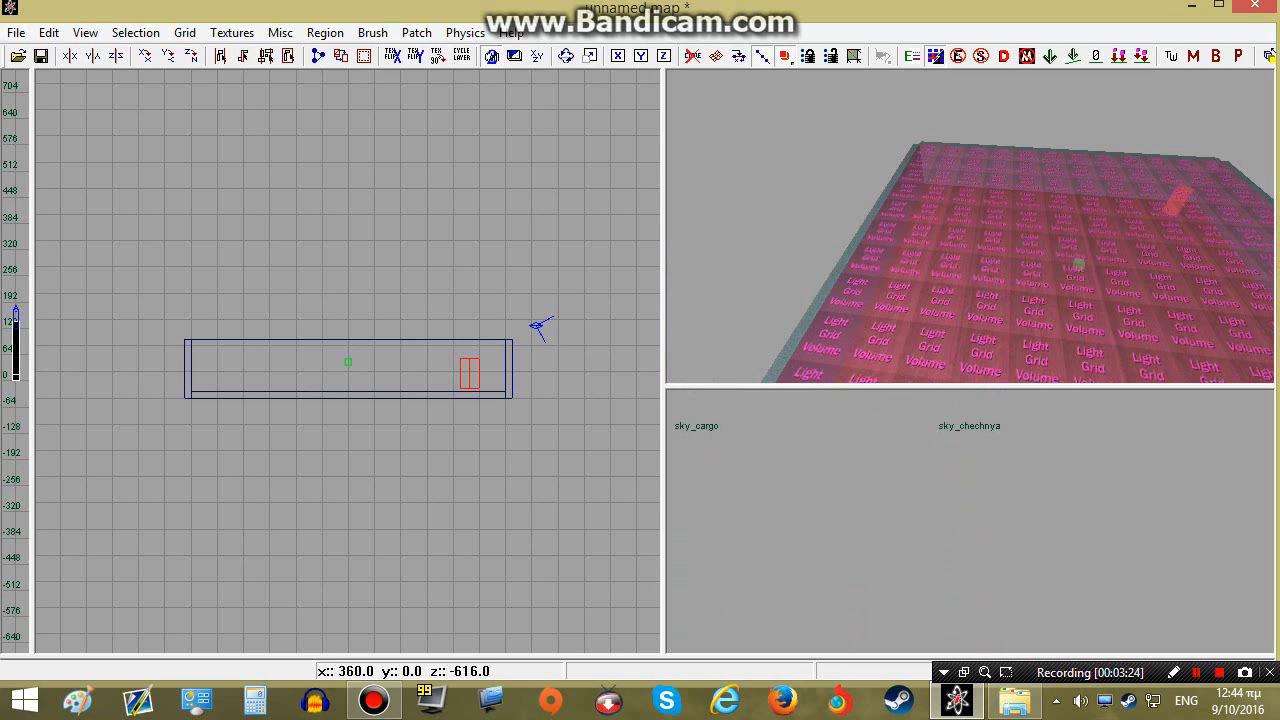
right_drag(964, 343, 964, 50)
right_drag(964, 520, 964, 325)
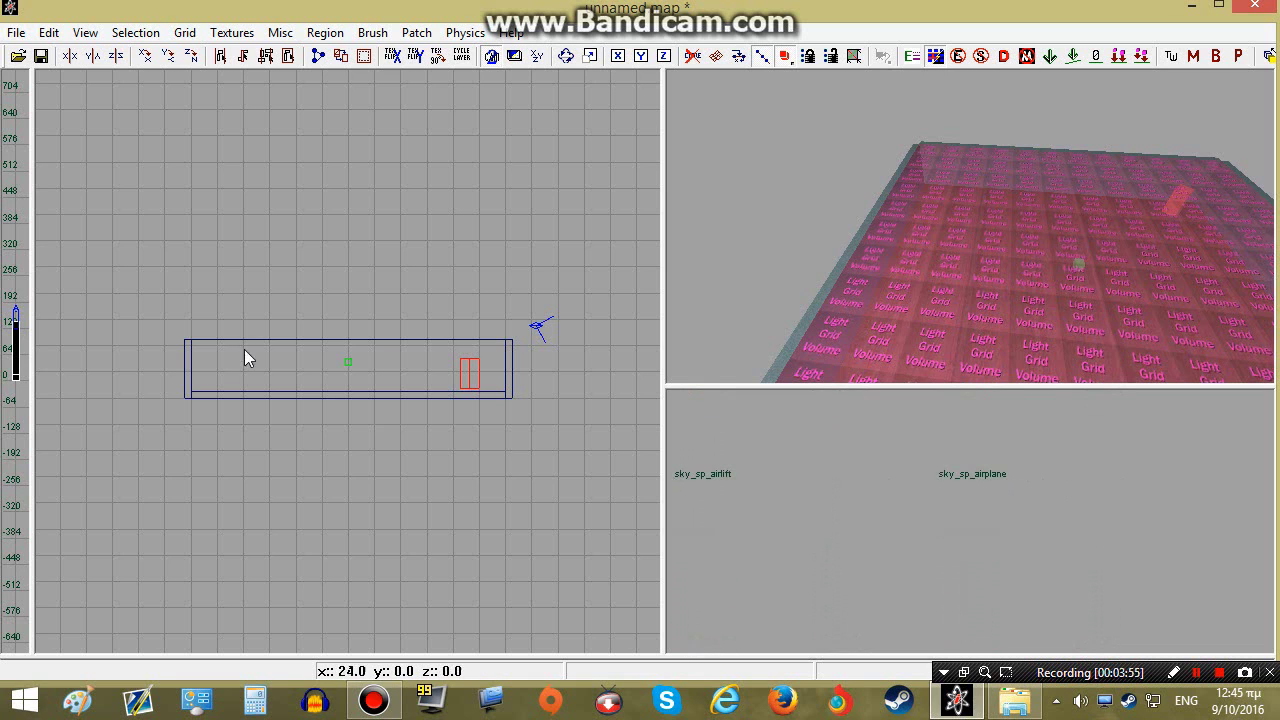
- Draw a 1080 by 936 unit brush around the whole room in the top view
scroll(228, 338, down, 5)
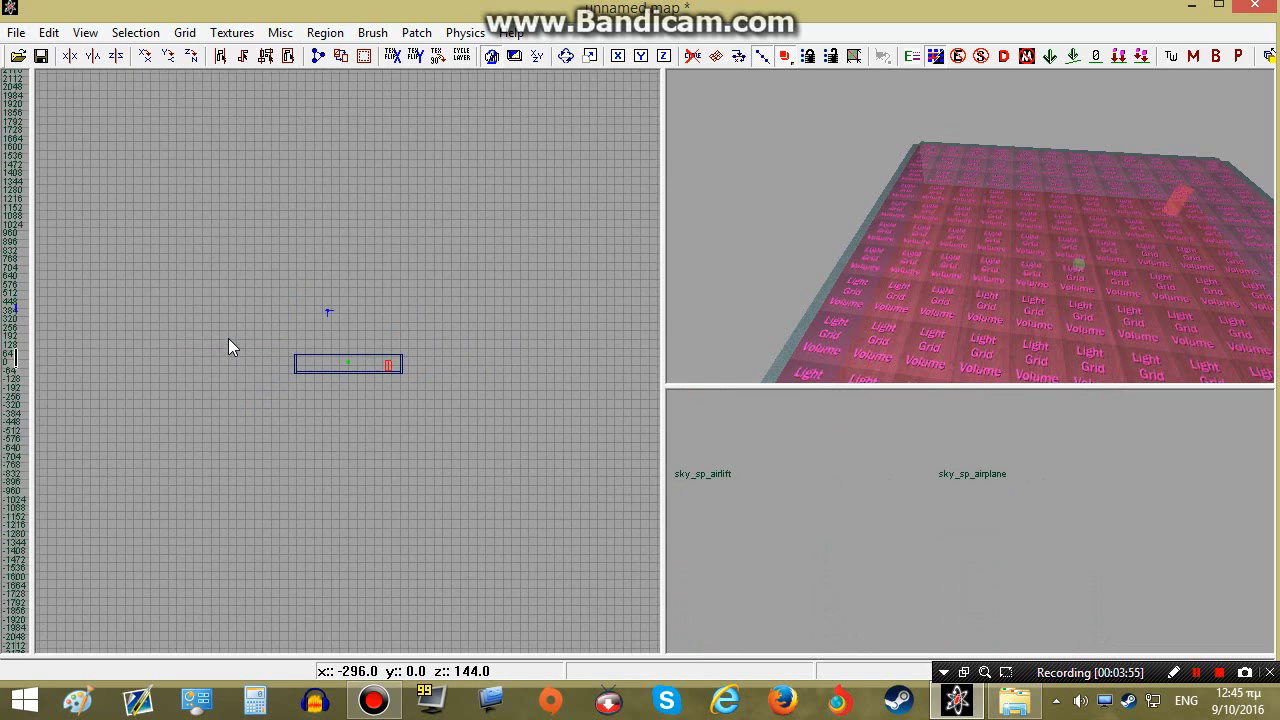
scroll(228, 338, up, 3)
key(ctrl+Tab)
key(ctrl+Tab)
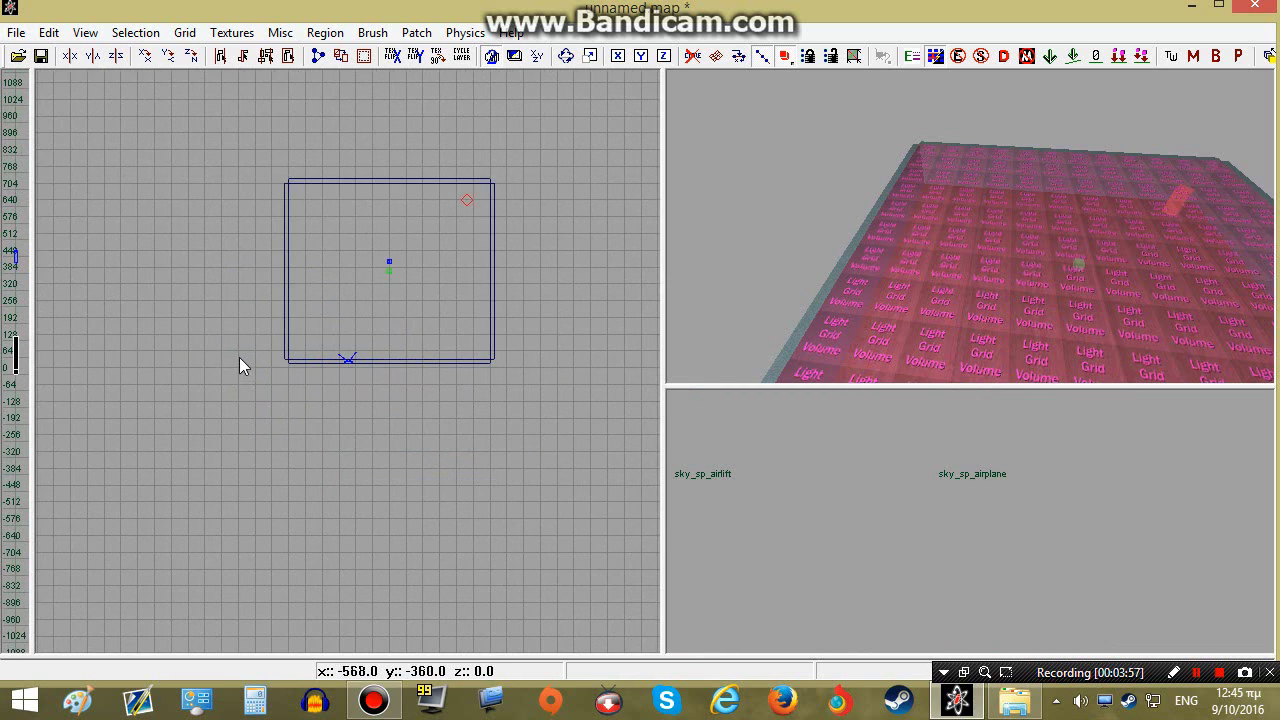
right_drag(264, 299, 257, 424)
scroll(257, 292, up, 1)
right_drag(250, 286, 246, 260)
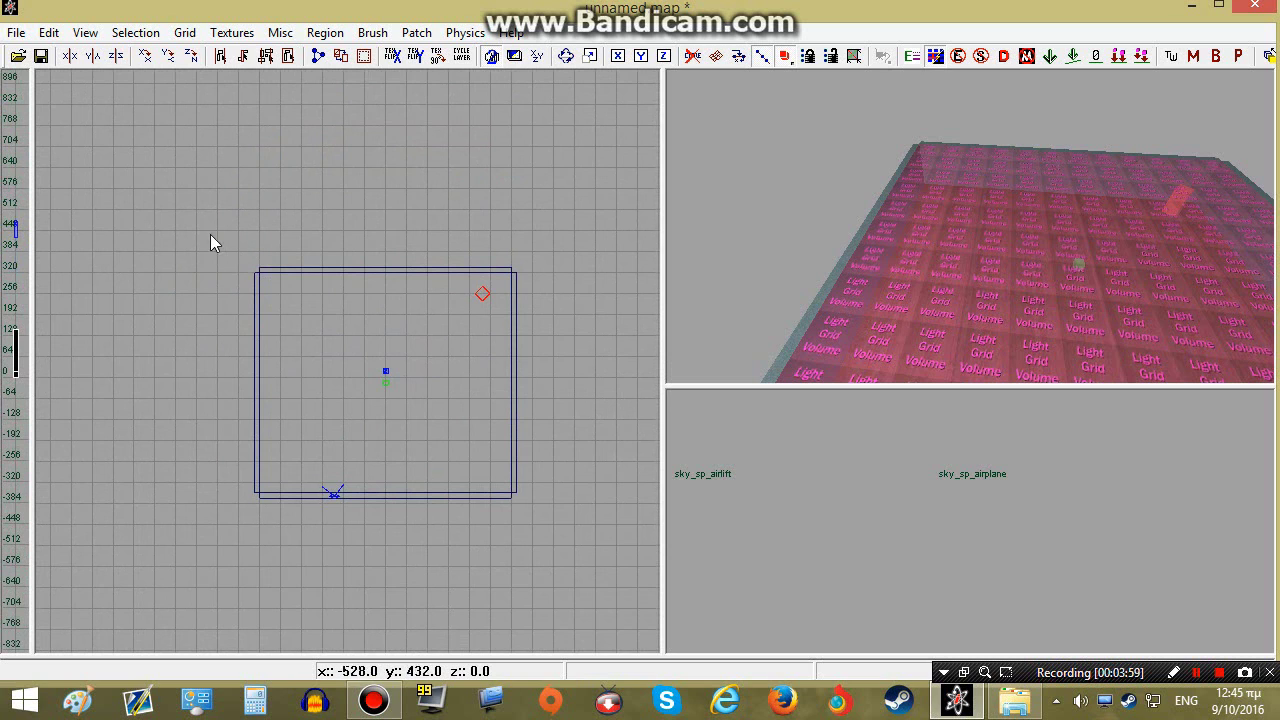
mouse_move(207, 226)
mouse_down()
mouse_move(563, 508)
mouse_move(560, 531)
mouse_up()
- Extend the enclosing brush below the floor and above the room to a height of 800 units
key(ctrl+Tab)
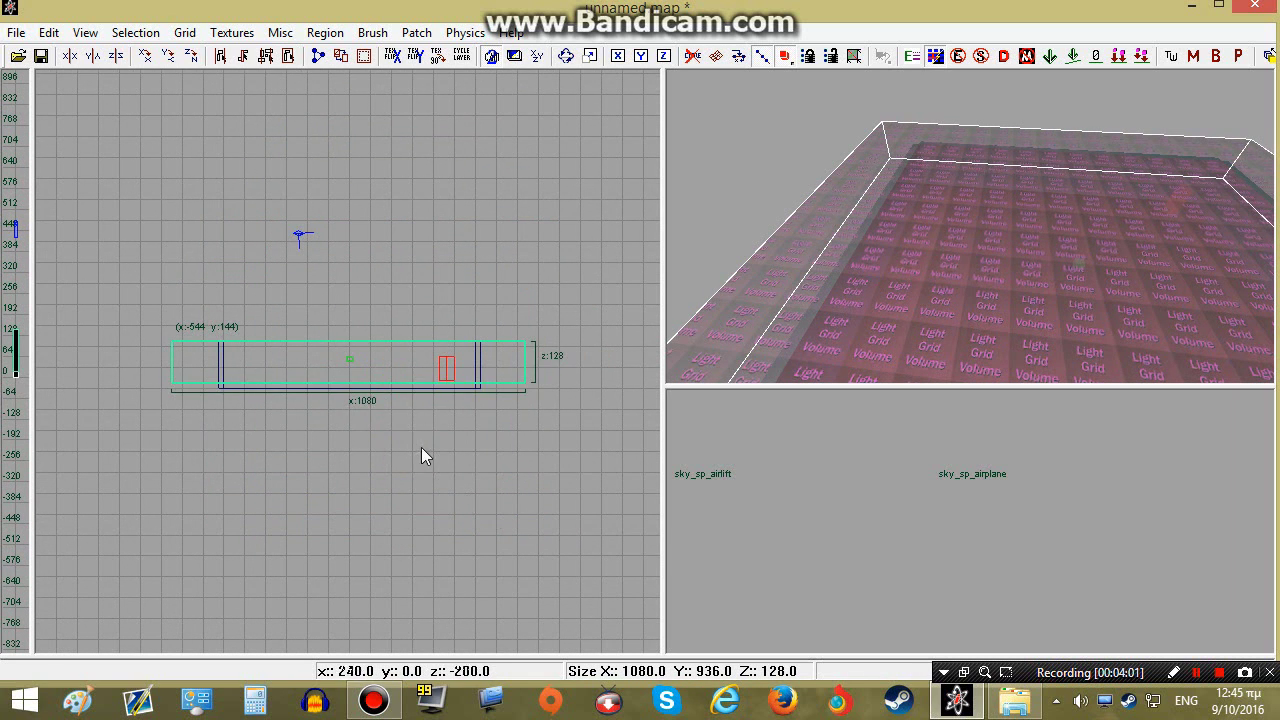
mouse_move(421, 447)
mouse_down()
mouse_move(400, 488)
mouse_move(332, 443)
mouse_up()
mouse_move(346, 279)
mouse_down()
mouse_move(349, 110)
mouse_move(360, 105)
mouse_up()
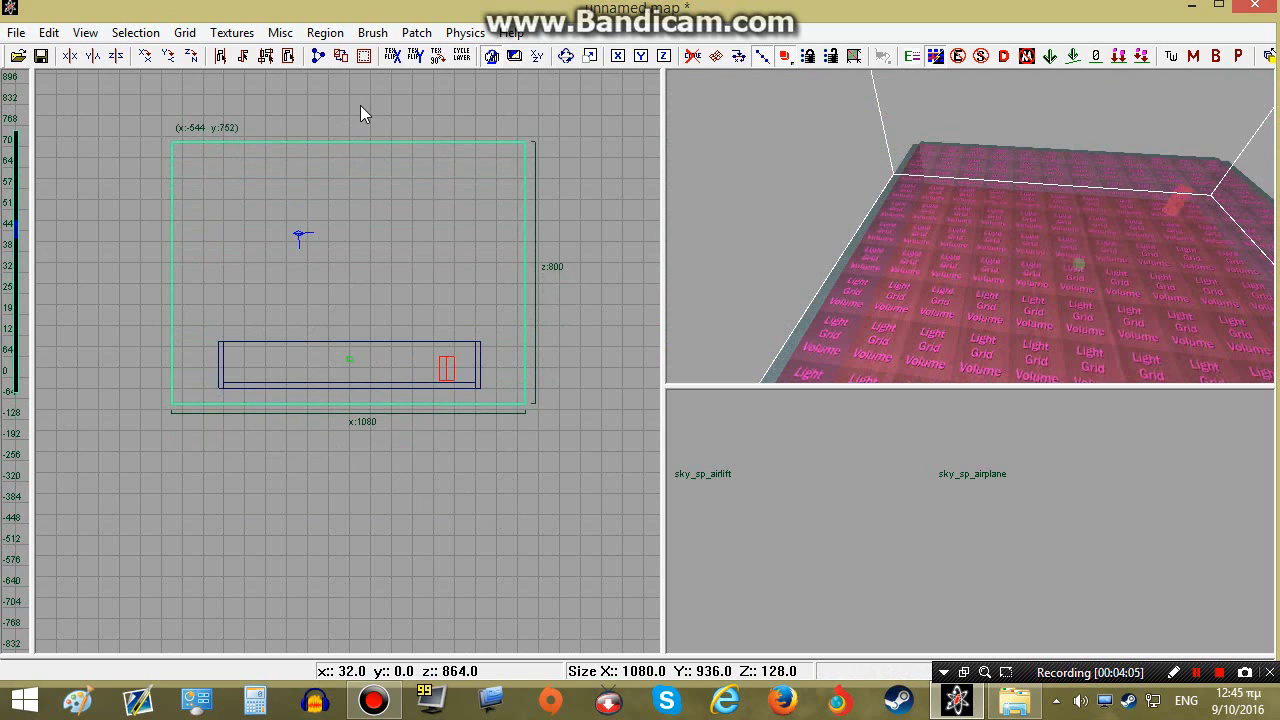
key(ctrl+Tab)
key(ctrl+Tab)
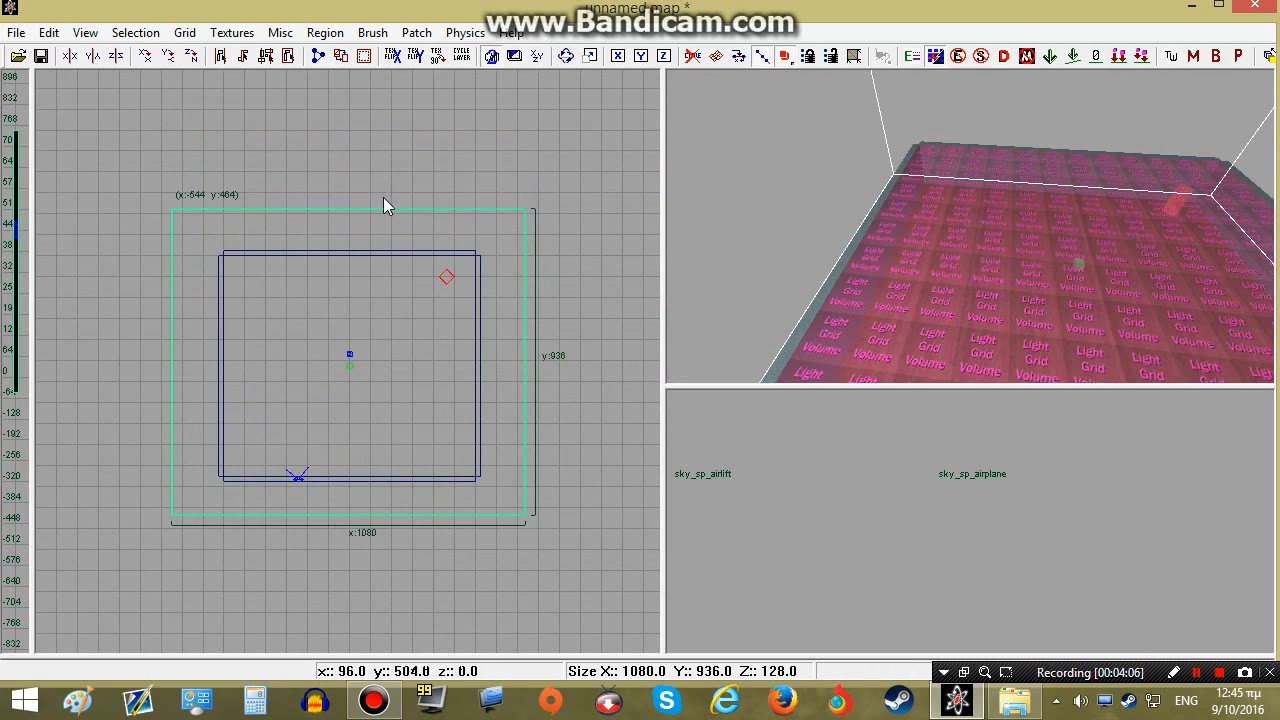
- Hollow the enclosing brush into a box, apply the sky_sp_airplane texture to it and deselect it
click(366, 60)
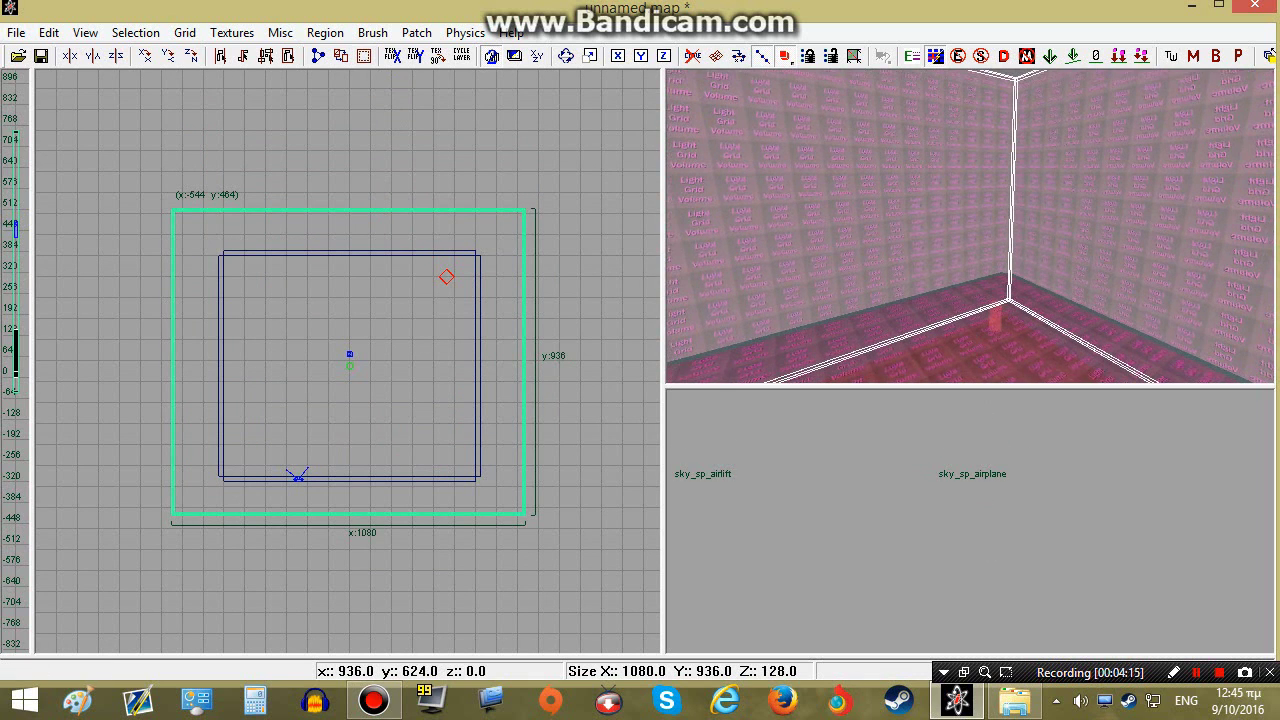
click(988, 457)
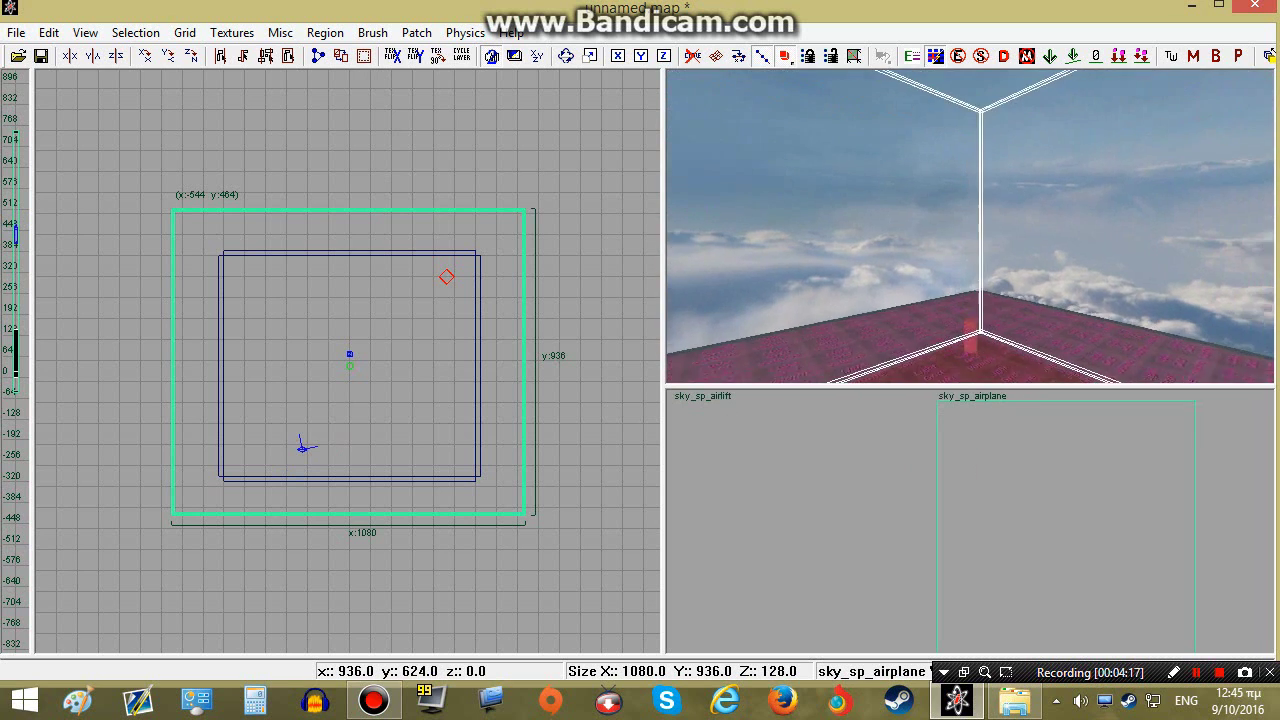
mouse_move(917, 329)
right_down()
mouse_move(890, 315)
mouse_move(917, 329)
right_up()
key(Escape)
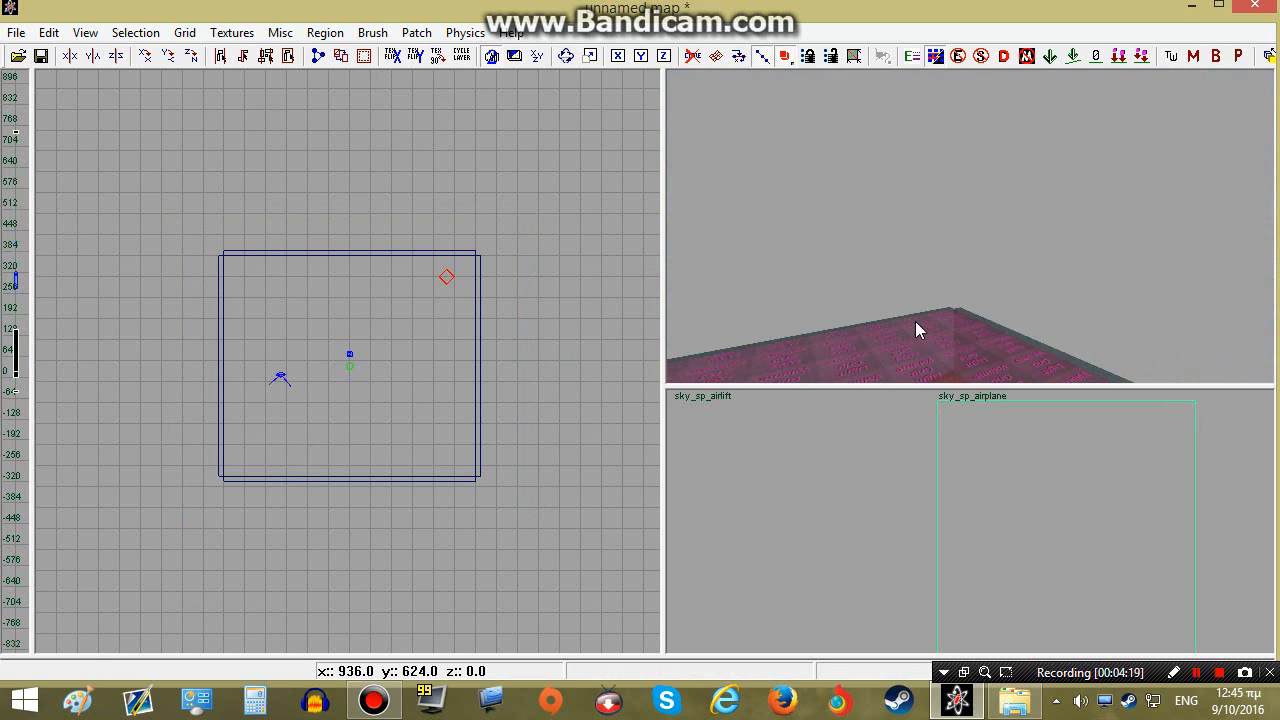
- Turn on the Sky filter so that the surrounding skybox brushes are shown
key(f)
click(276, 216)
key(f)
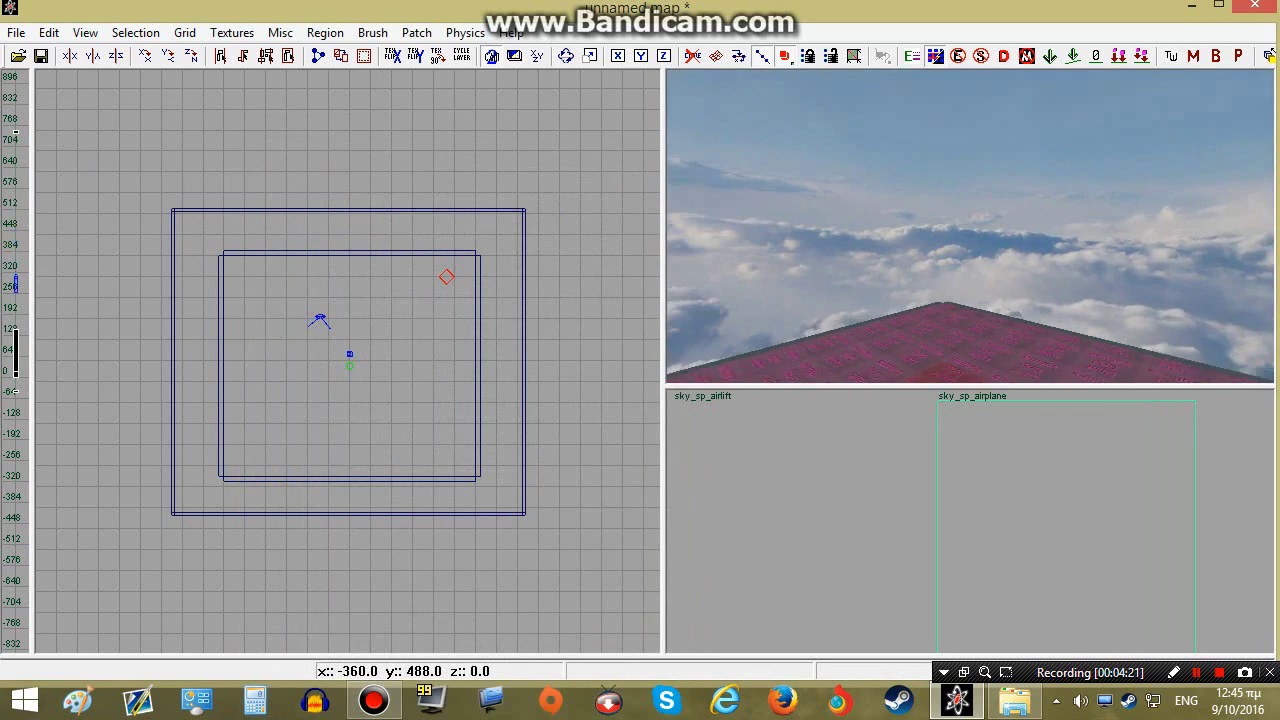
right_drag(970, 227, 914, 234)
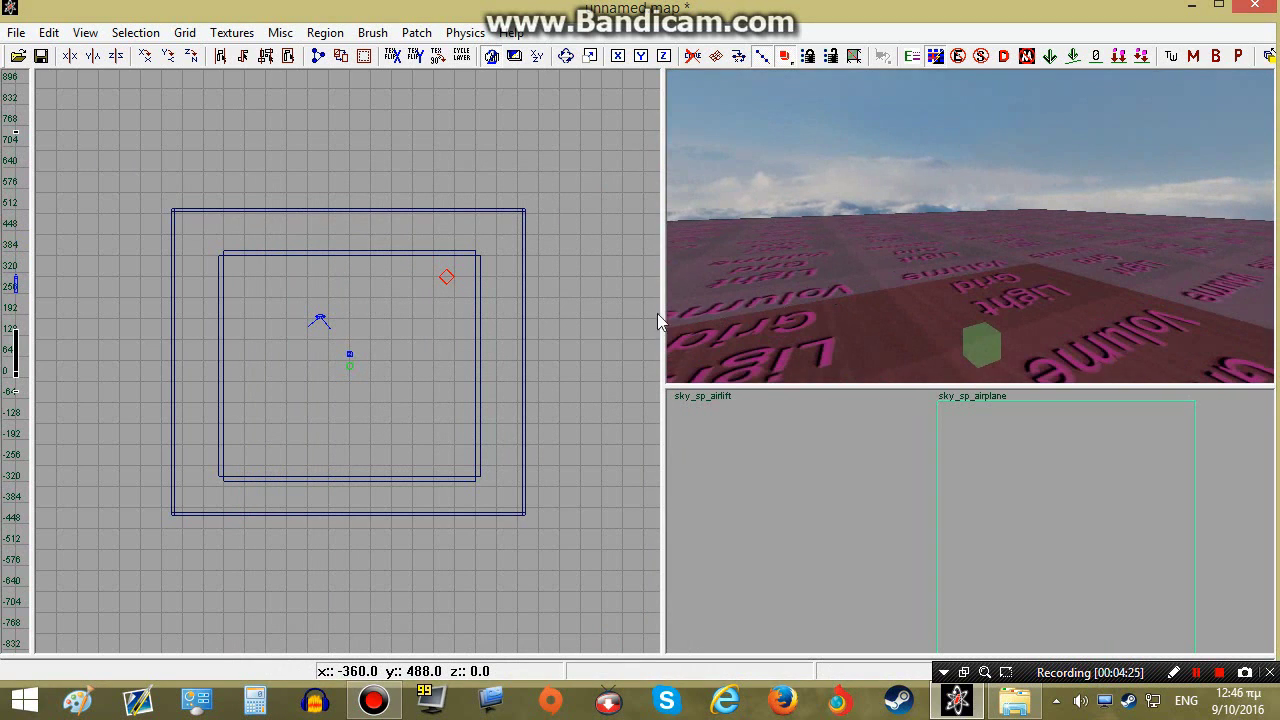
- Turn off the Lightgrid filter to hide the light grid volume and inspect the room
key(f)
click(455, 230)
key(f)
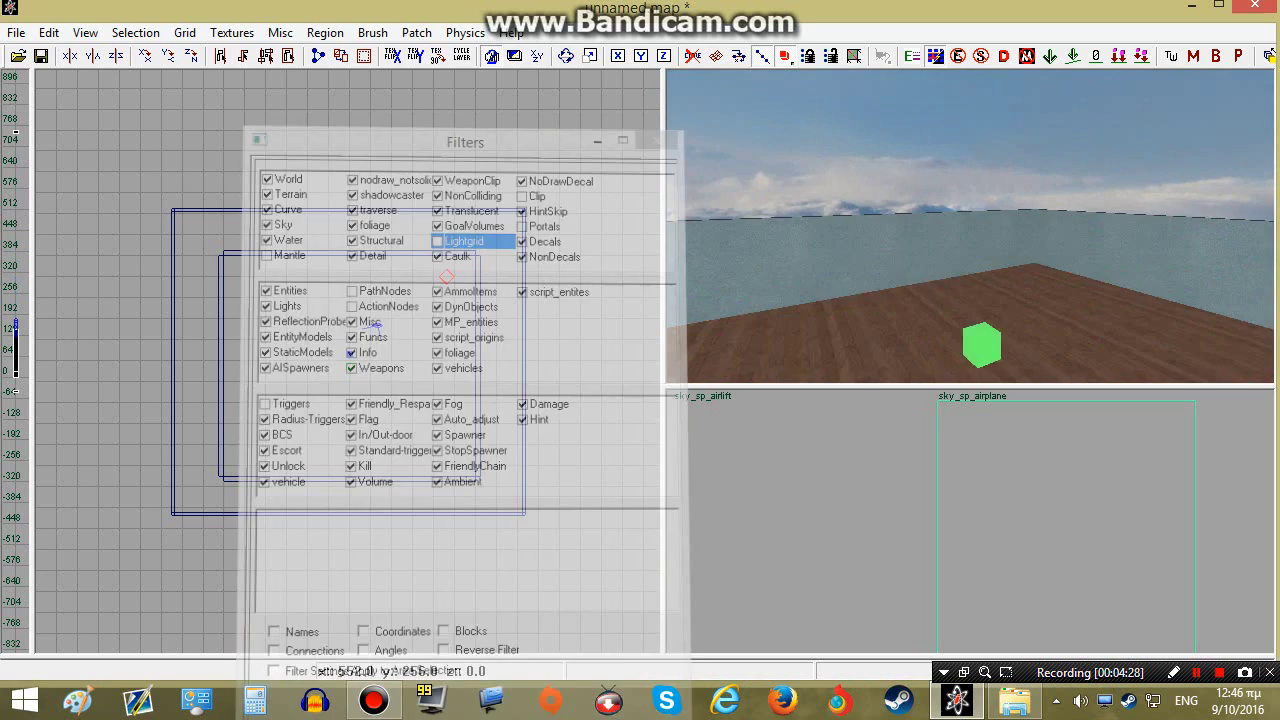
right_drag(880, 230, 905, 185)
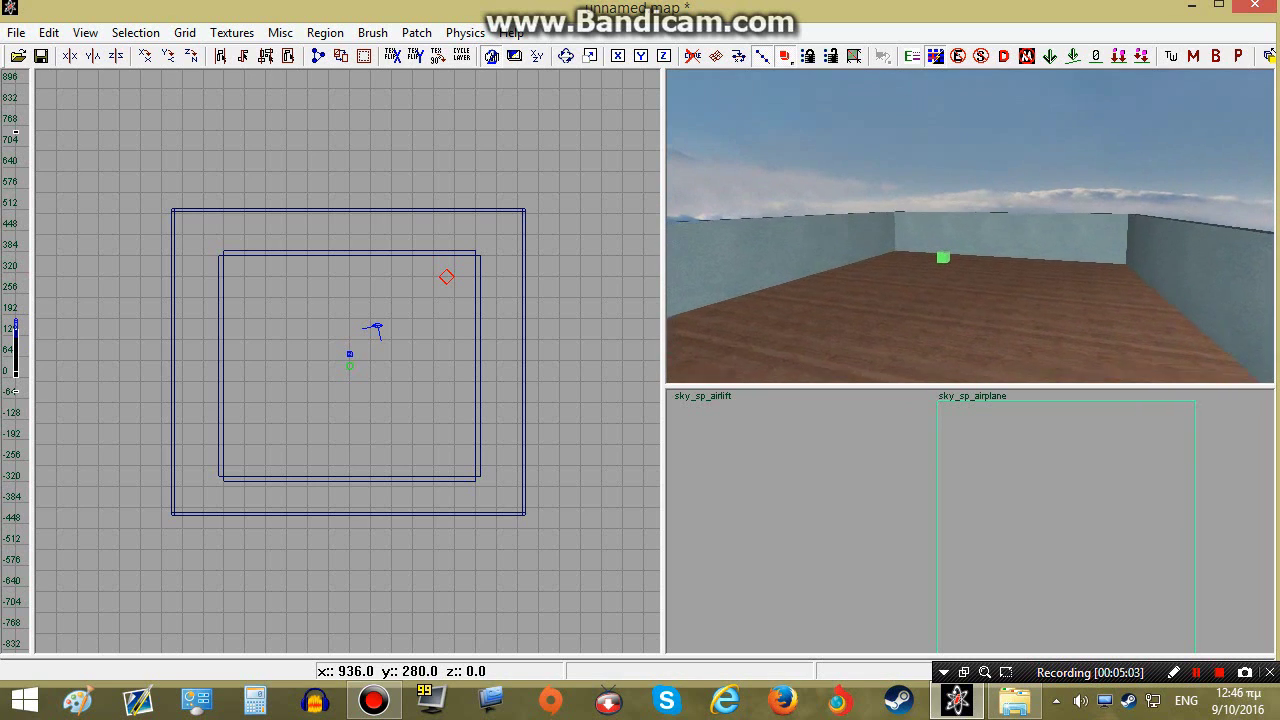
mouse_move(915, 258)
right_down()
mouse_move(915, 290)
mouse_move(915, 258)
right_up()
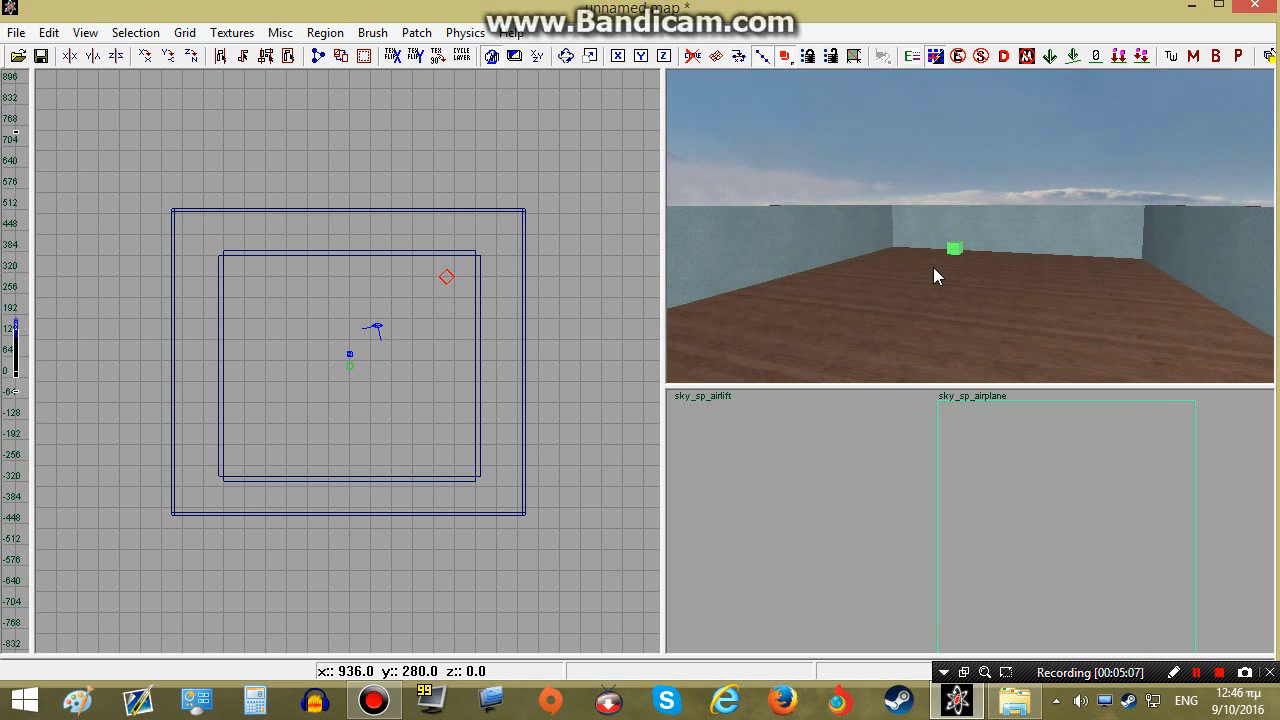
right_drag(933, 267, 939, 269)
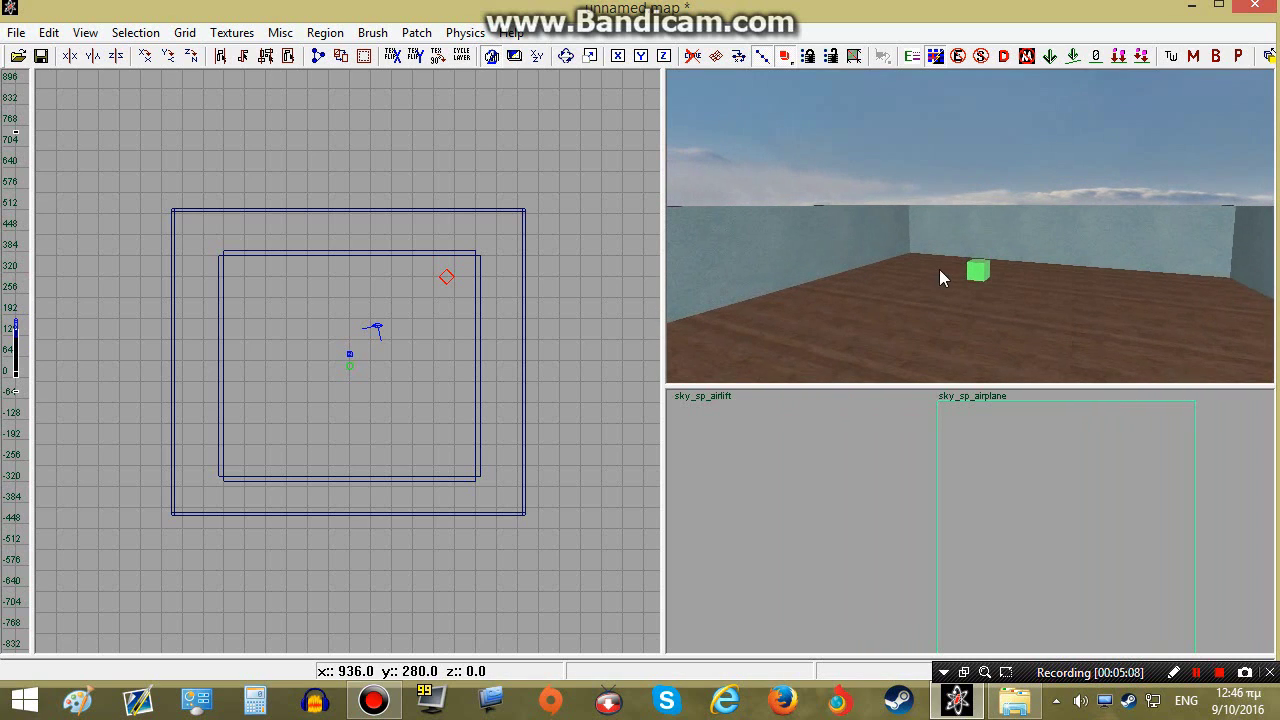
shift+click(985, 156)
key(Escape)
right_drag(947, 247, 949, 254)
shift+click(949, 254)
shift+click(885, 268)
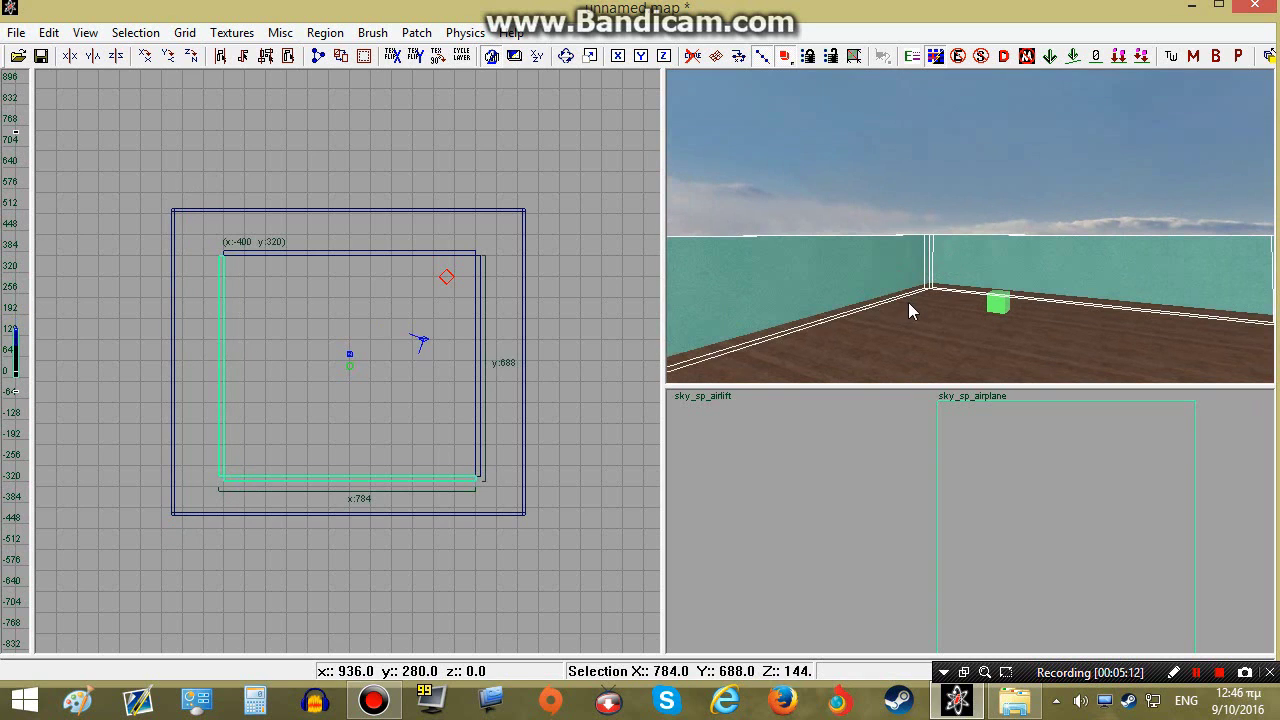
key(Escape)
- Examine the worldspawn key and value fields in the entity properties and minimise that window
right_drag(908, 302, 910, 287)
key(n)
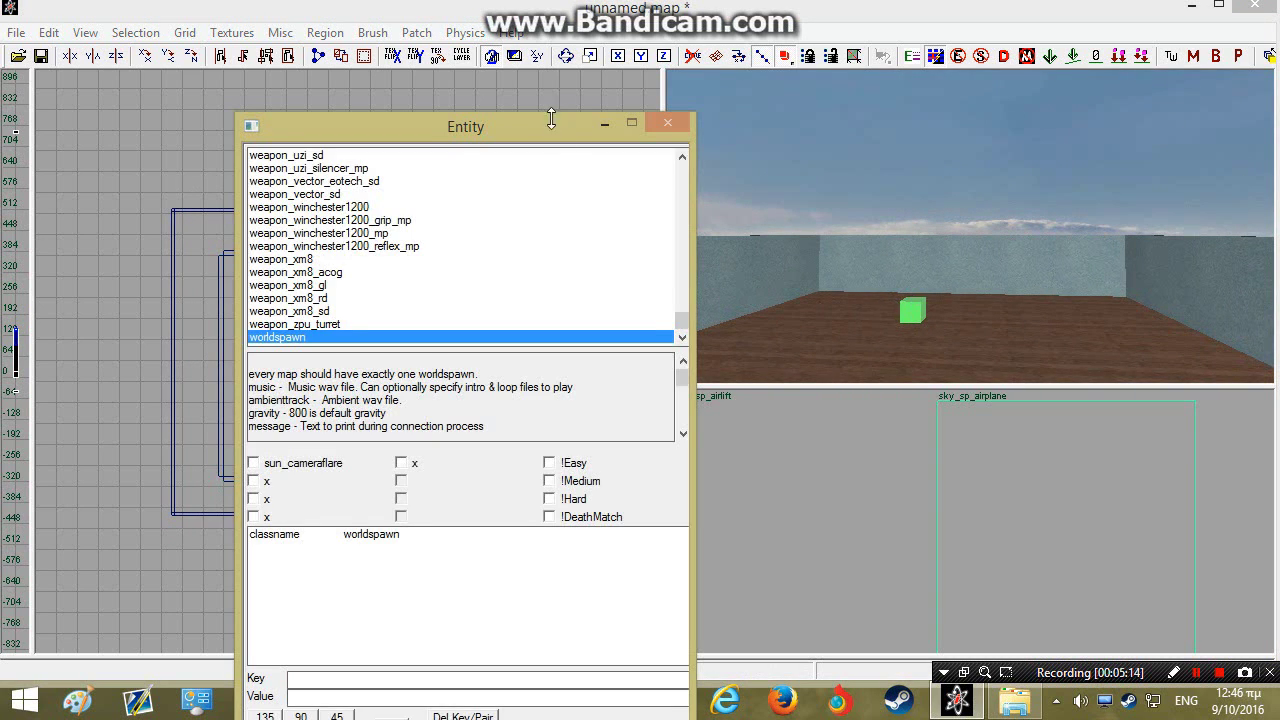
drag(551, 119, 496, 79)
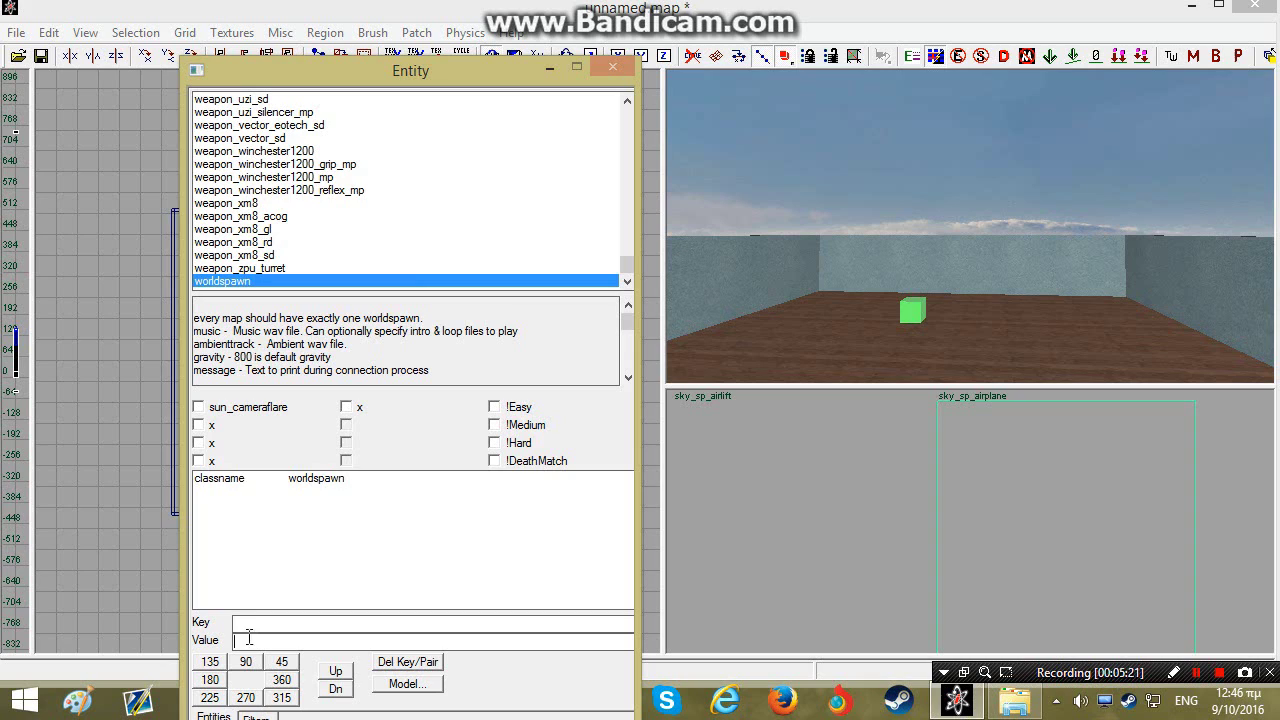
click(371, 511)
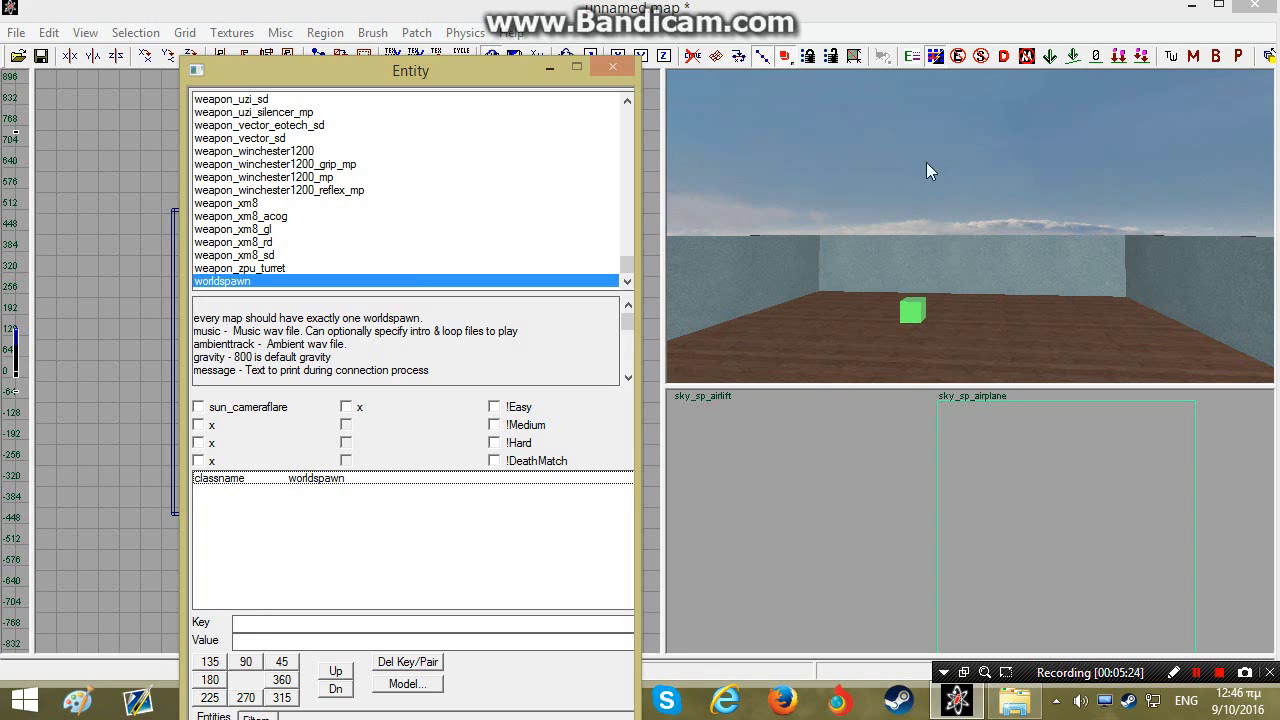
click(547, 72)
right_drag(940, 370, 920, 381)
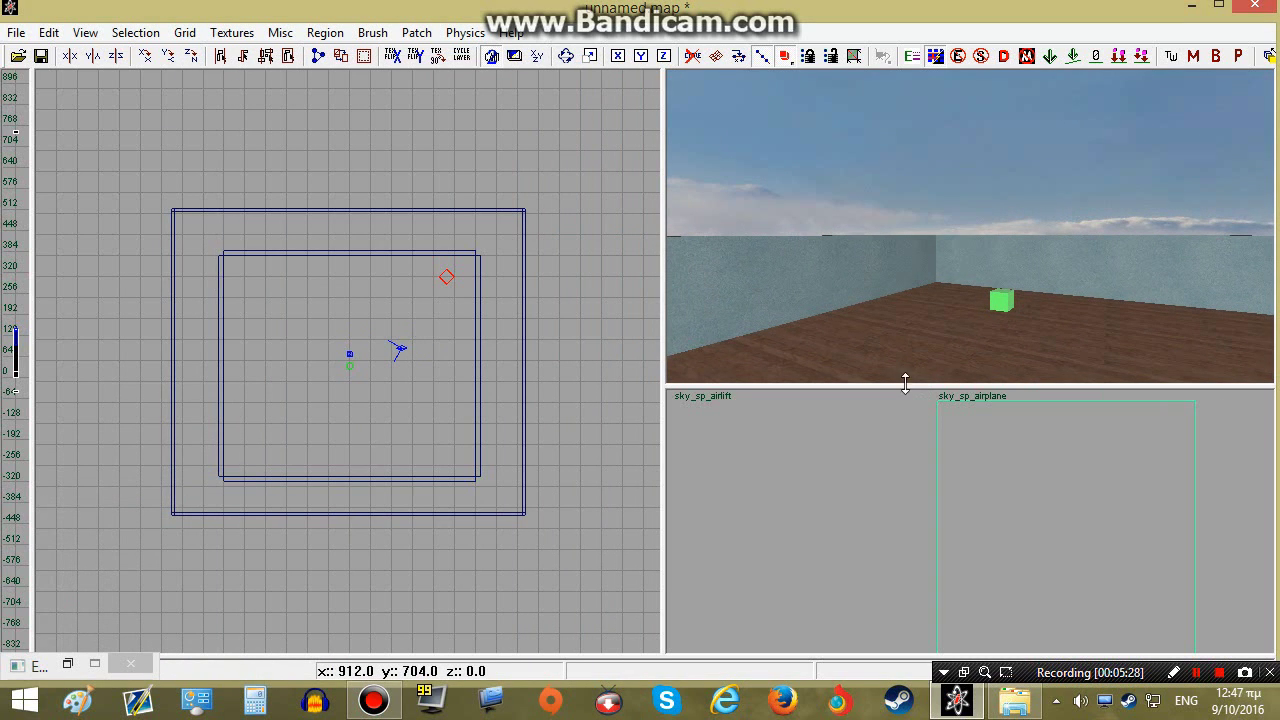
scroll(792, 425, up, 2)
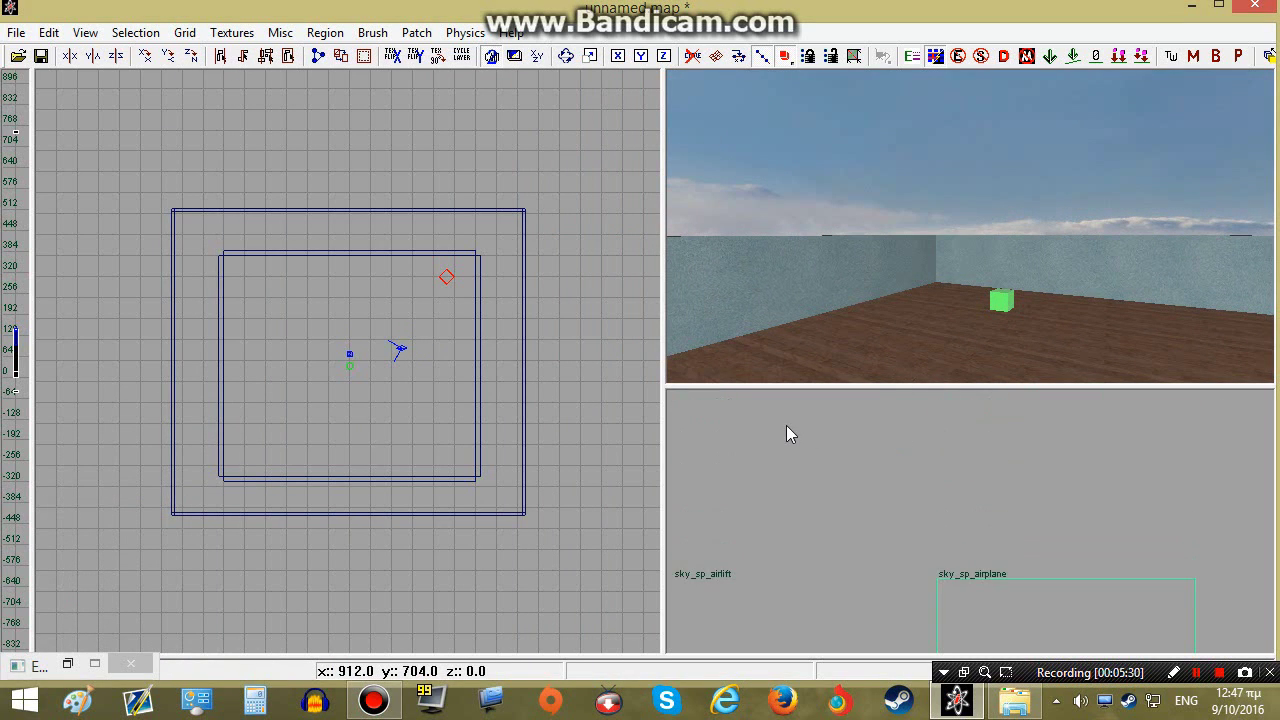
mouse_move(840, 298)
right_down()
mouse_move(965, 285)
mouse_move(850, 279)
right_up()
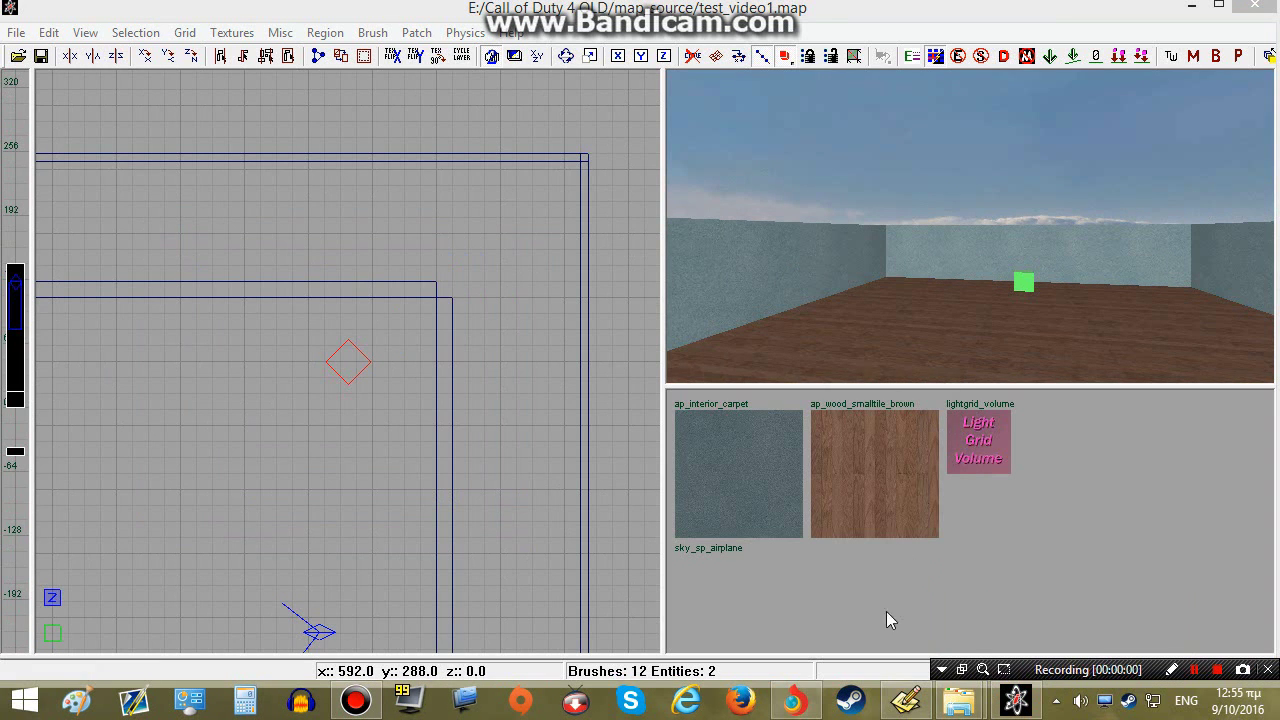
- Switch to Programmer's Notepad and review the lighting keys and values in airplane worldspawn.txt
mouse_move(908, 705)
click(905, 630)
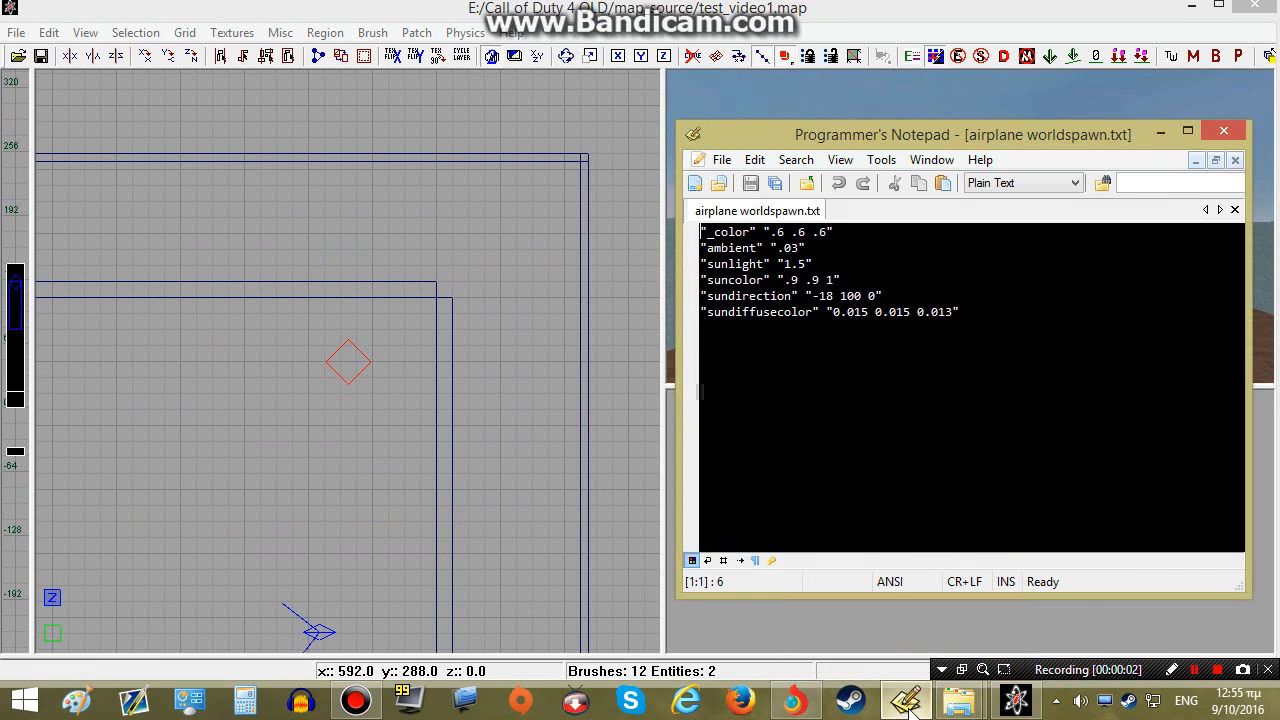
key(ctrl+a)
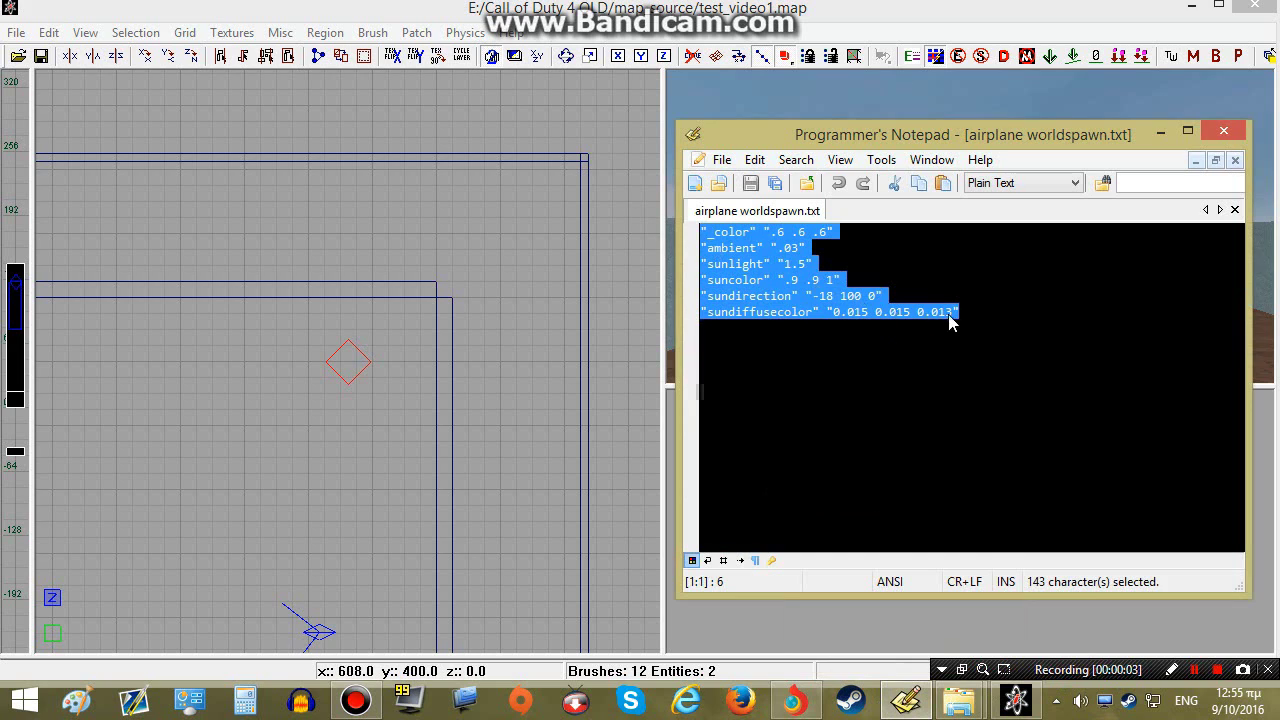
click(952, 316)
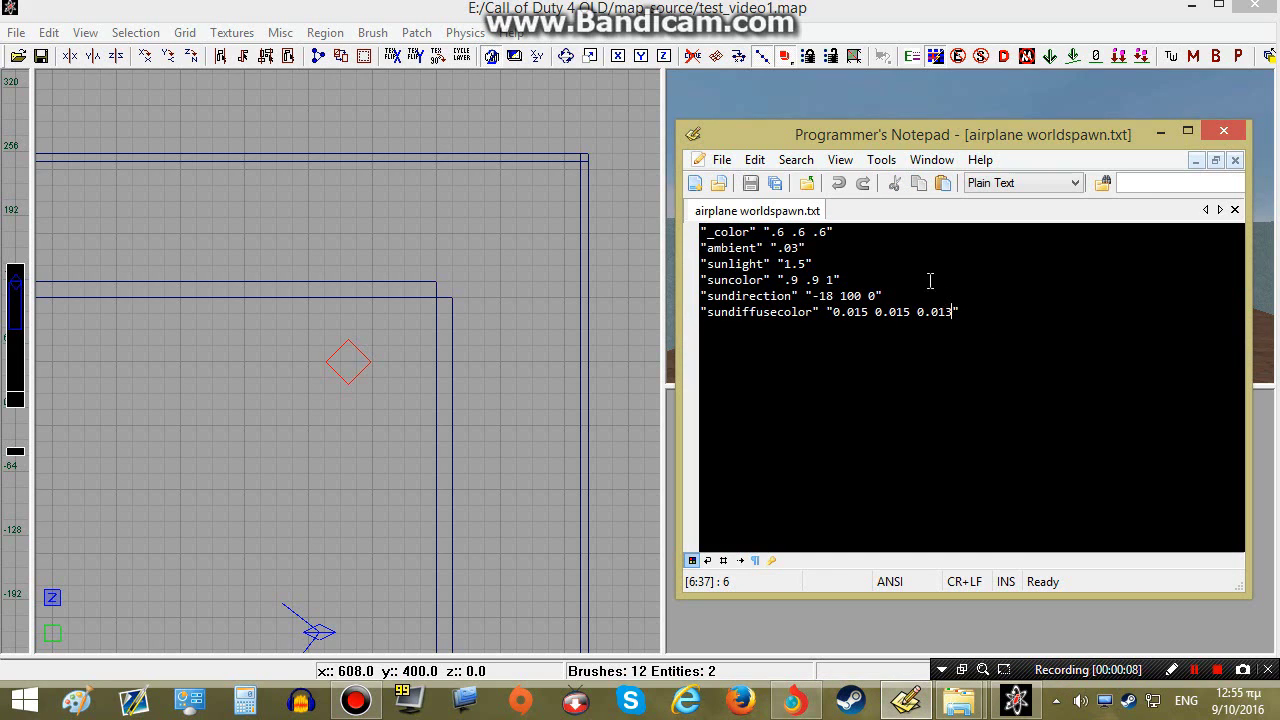
- Return to Radiant, open the entity properties and select a sky brush to load its worldspawn entity
click(557, 264)
right_drag(874, 205, 811, 248)
key(n)
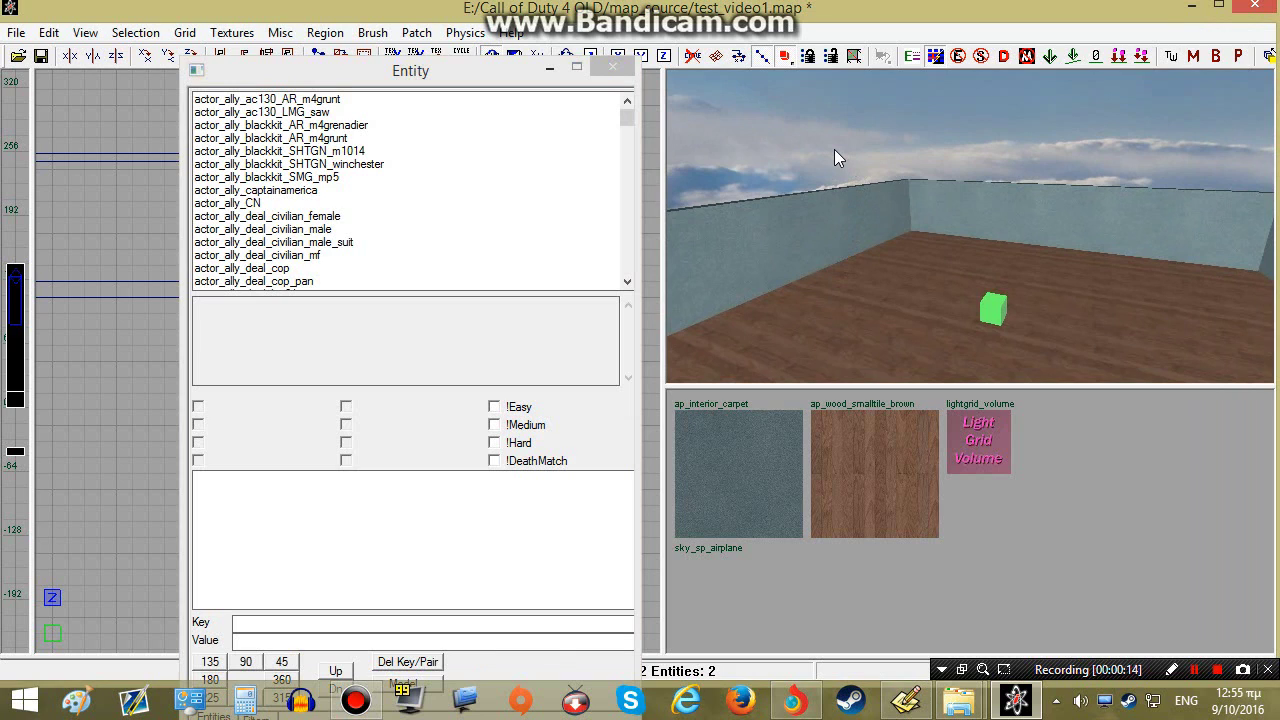
scroll(833, 147, up, 3)
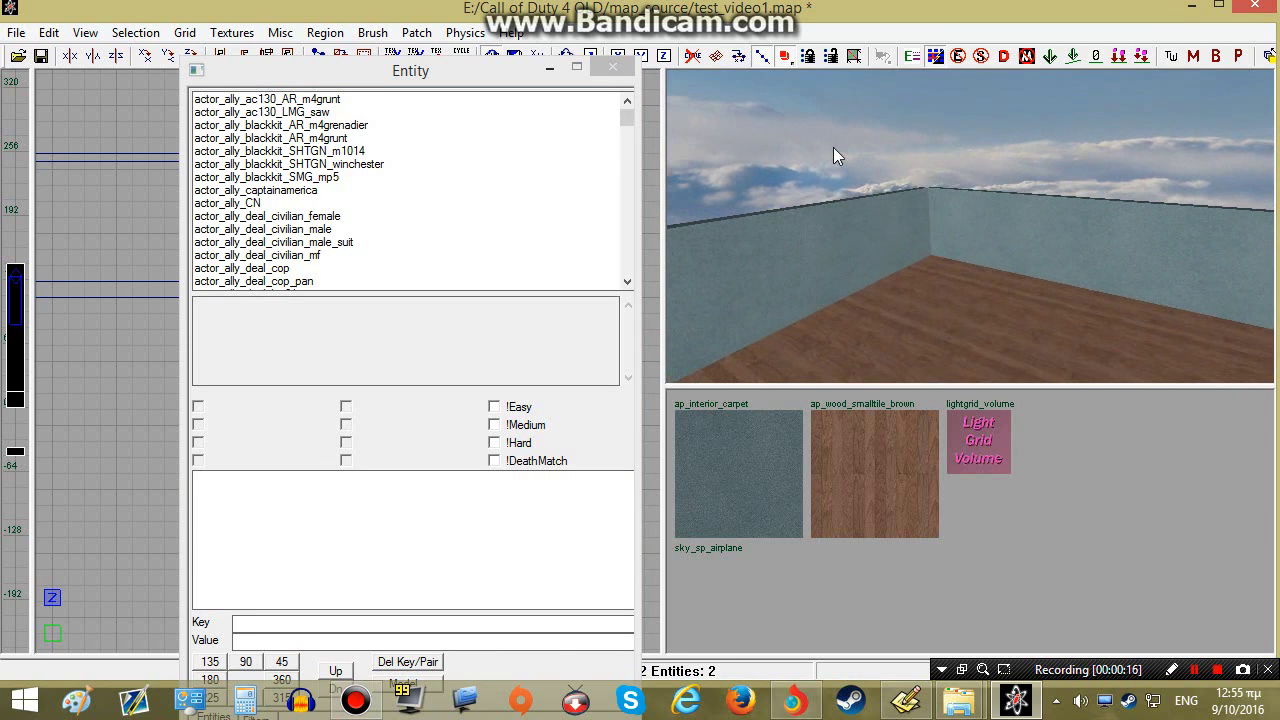
shift+click(815, 178)
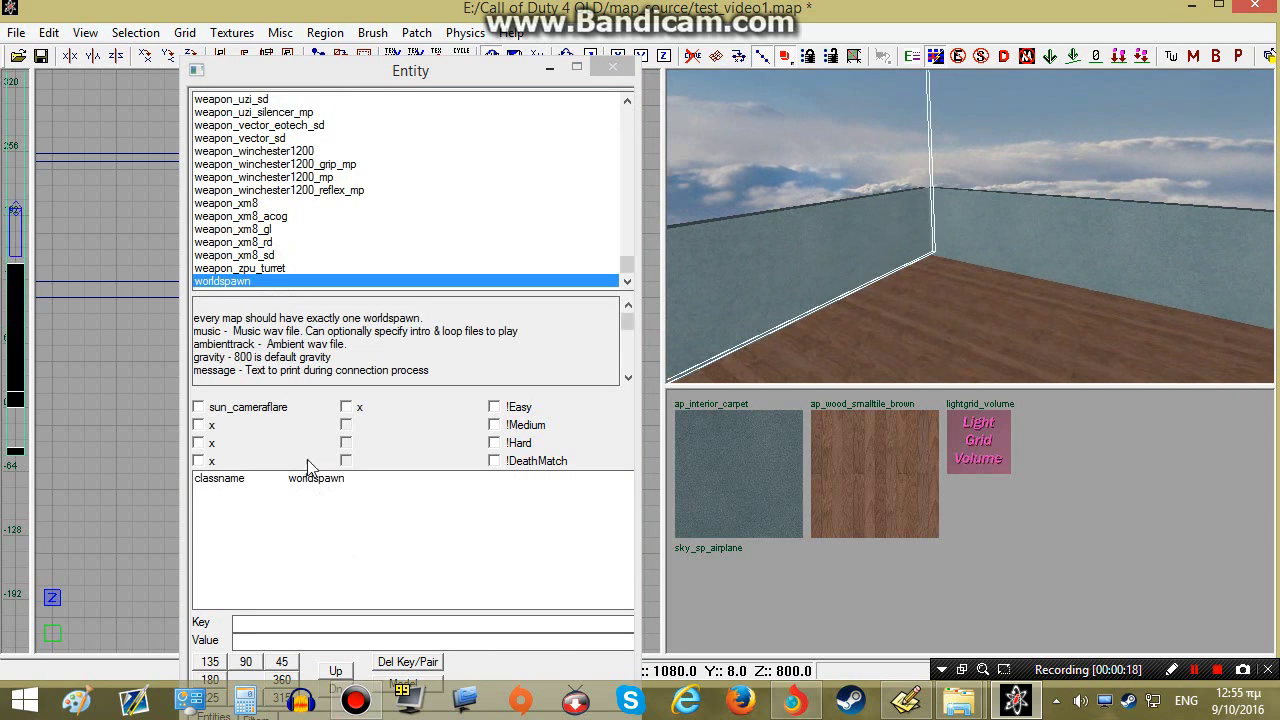
drag(330, 78, 324, 36)
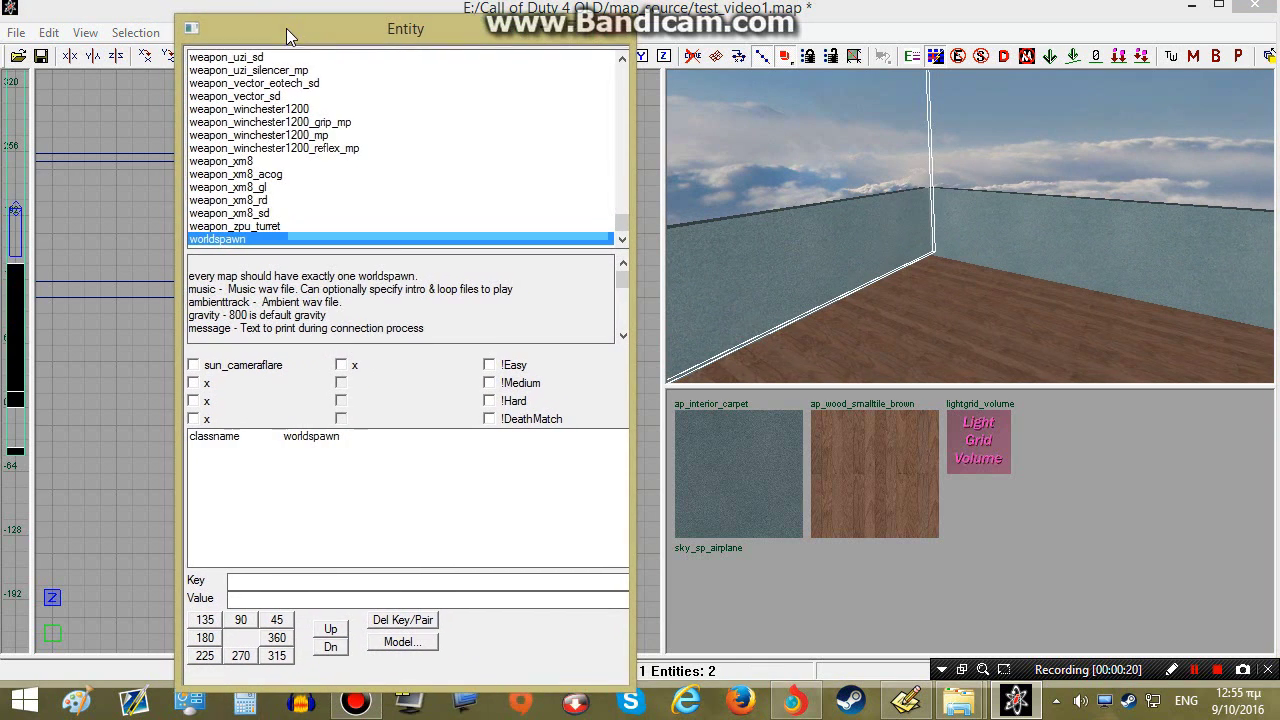
- Copy the _color key with the value .6 .6 .6 from airplane worldspawn.txt into the worldspawn entity
click(906, 703)
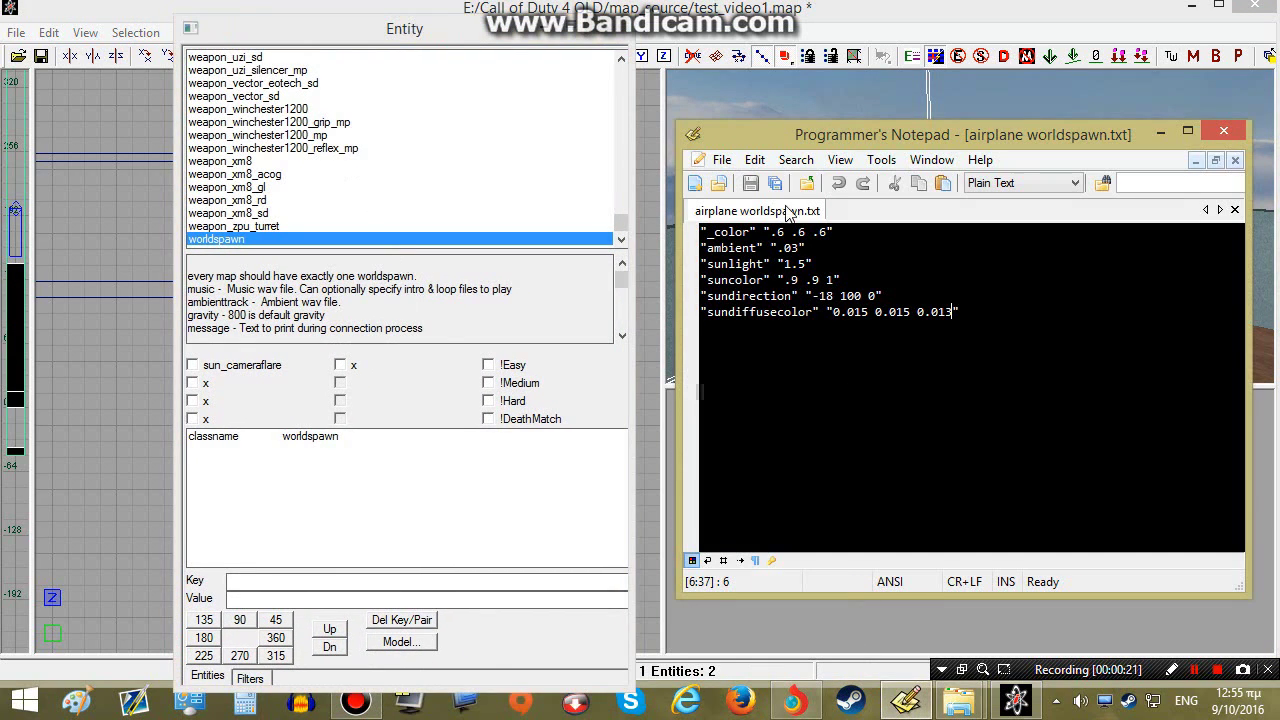
drag(752, 232, 704, 232)
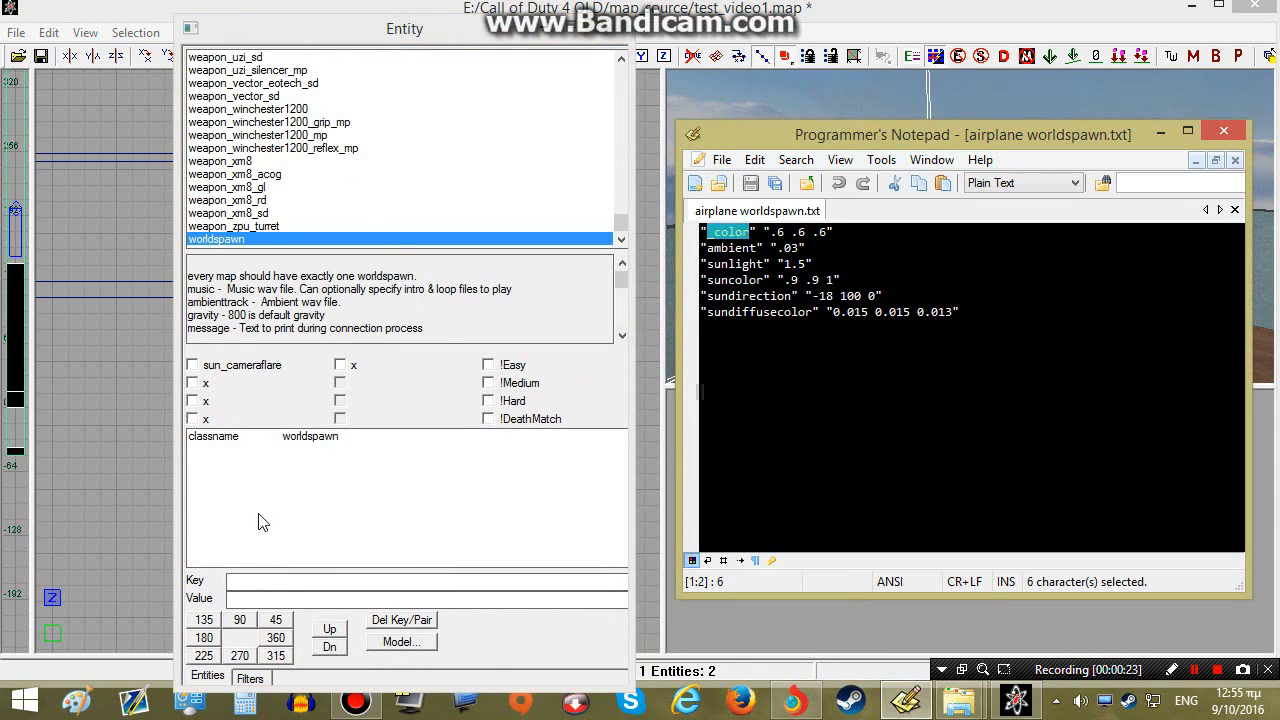
click(252, 580)
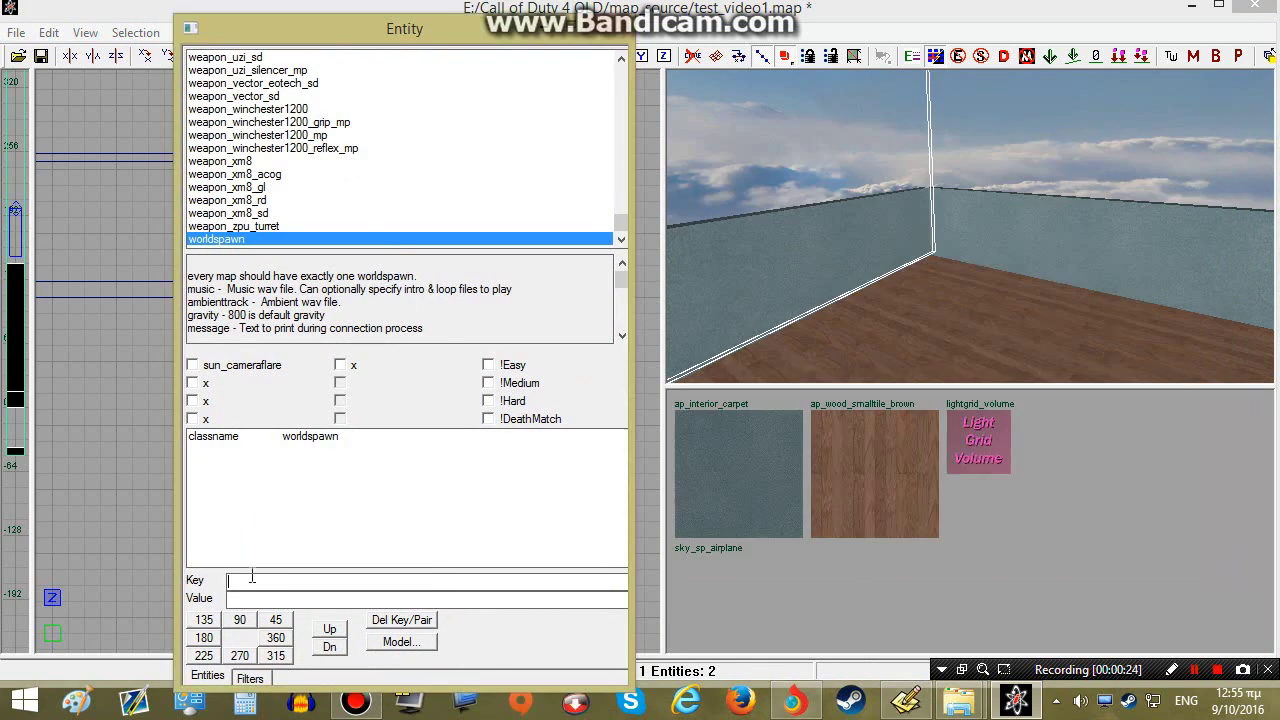
click(906, 703)
drag(826, 232, 786, 232)
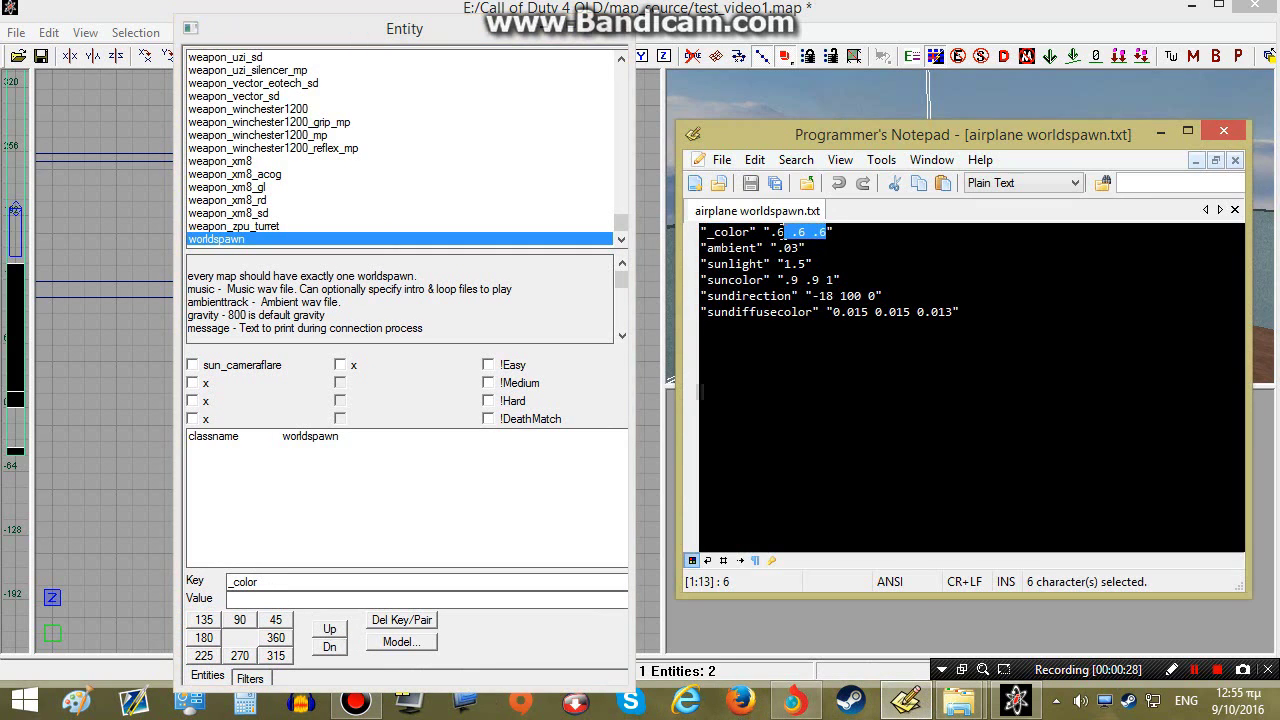
click(236, 600)
text(.6 .6 .6)
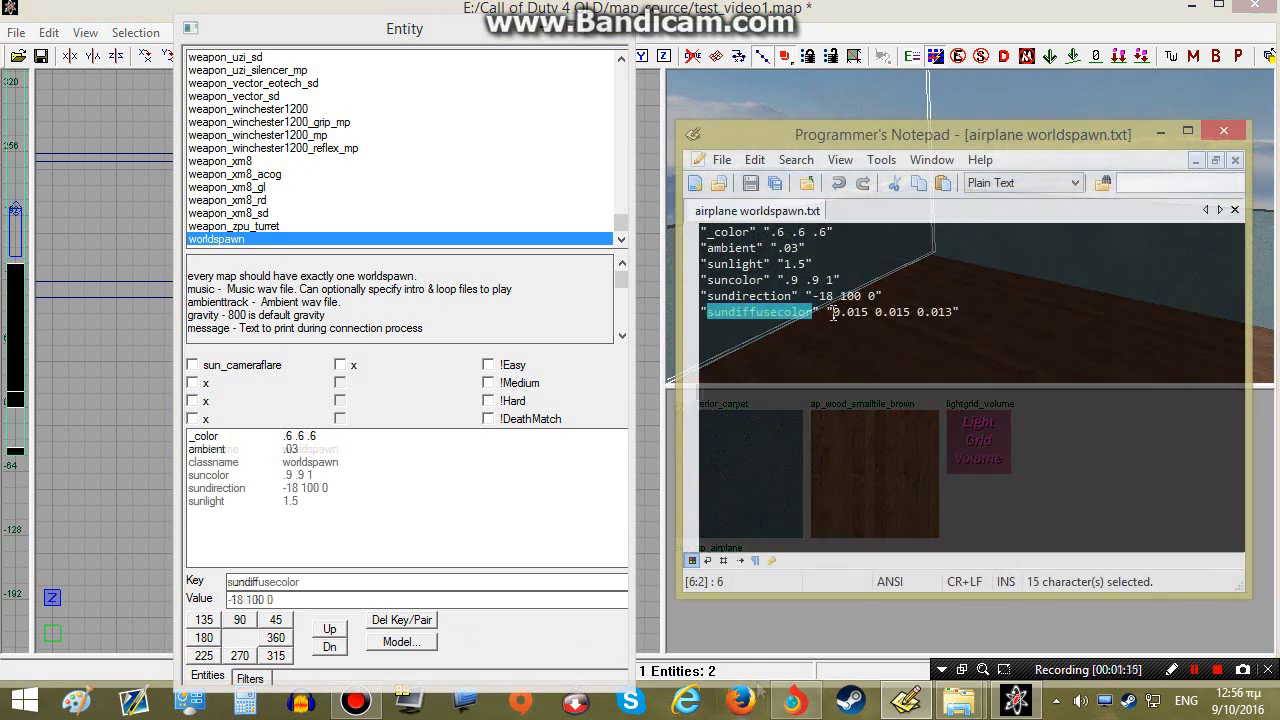
- Set the worldspawn sundiffusecolor key to 0.015 0.015 0.013, copied from airplane worldspawn.txt
drag(930, 312, 954, 312)
key(ctrl+c)
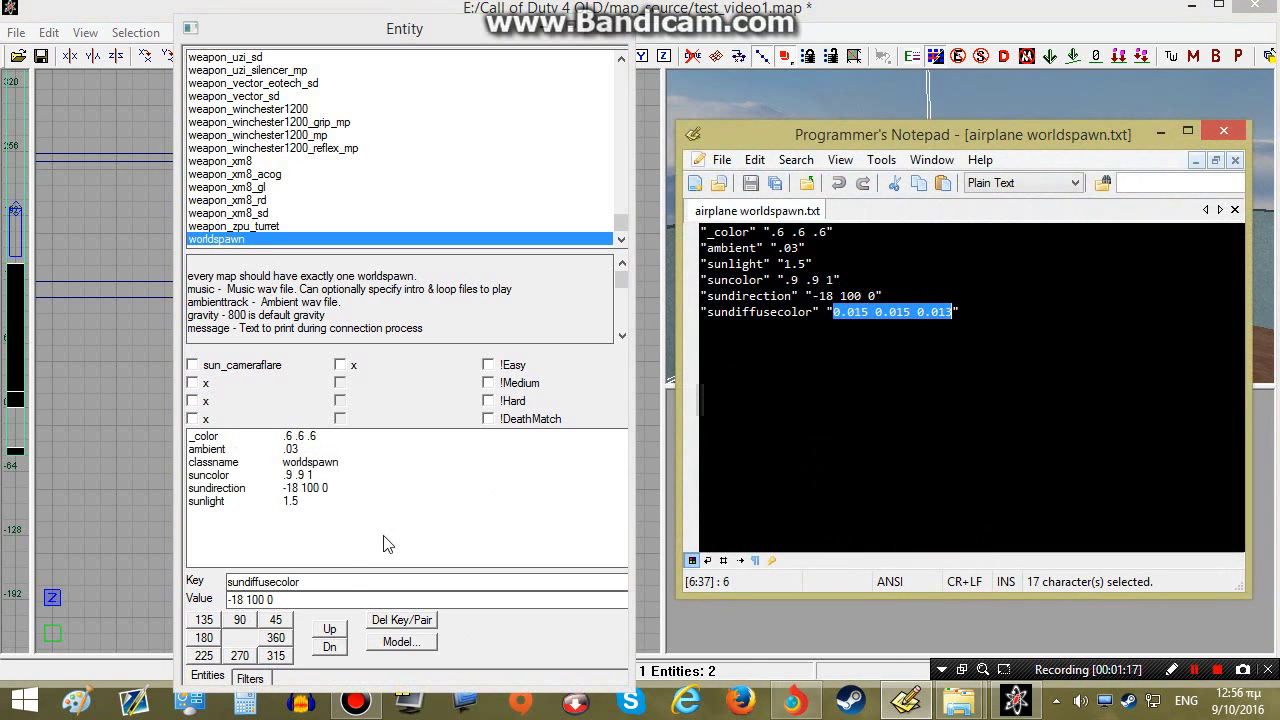
drag(289, 600, 183, 603)
key(ctrl+v)
key(Return)
- Deselect the sky brush, put away the entity properties and save the map test_video1.map
mouse_move(1019, 237)
right_down()
mouse_move(1006, 246)
mouse_move(1018, 241)
right_up()
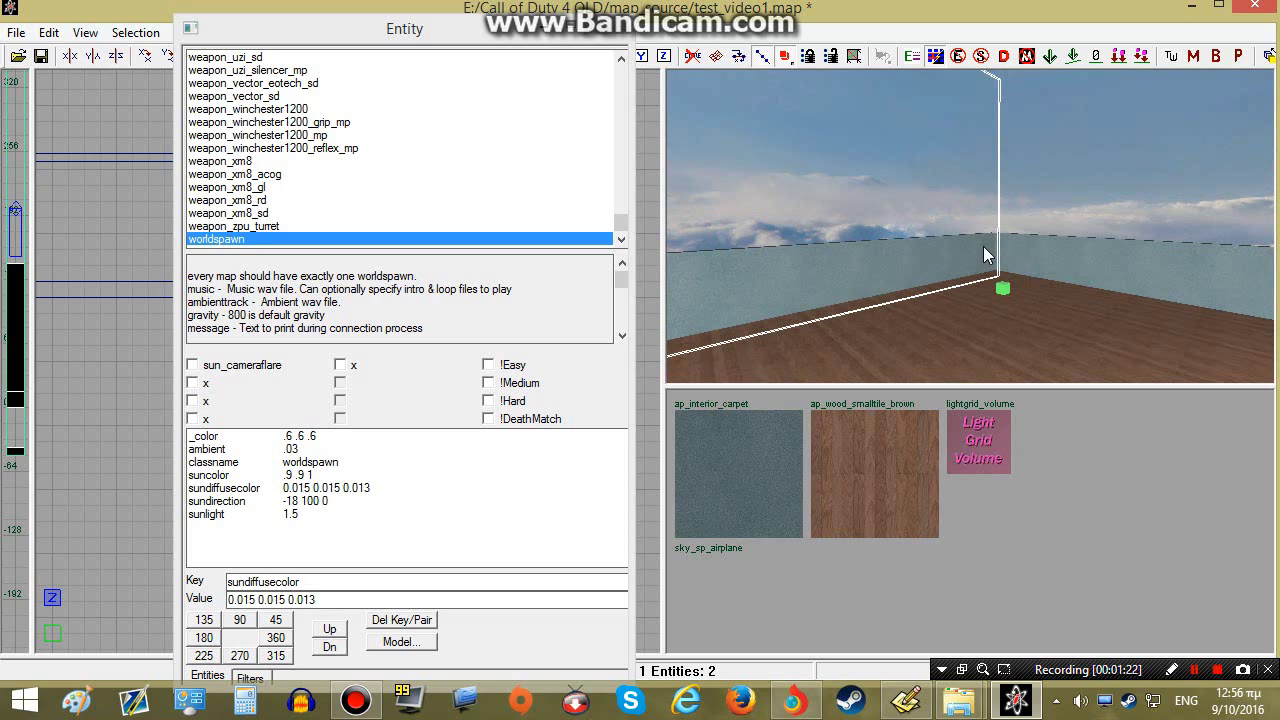
key(Escape)
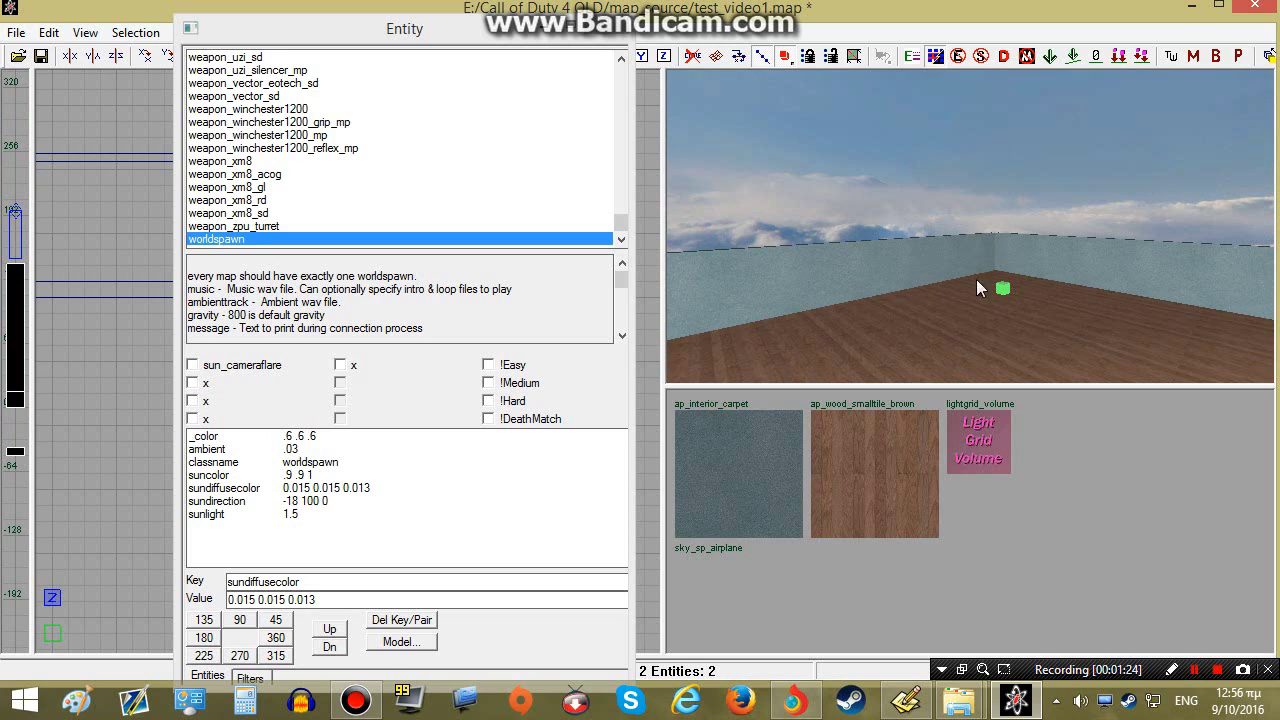
mouse_move(995, 235)
right_down()
mouse_move(1008, 232)
mouse_move(1000, 246)
mouse_move(994, 230)
right_up()
key(n)
key(ctrl+s)
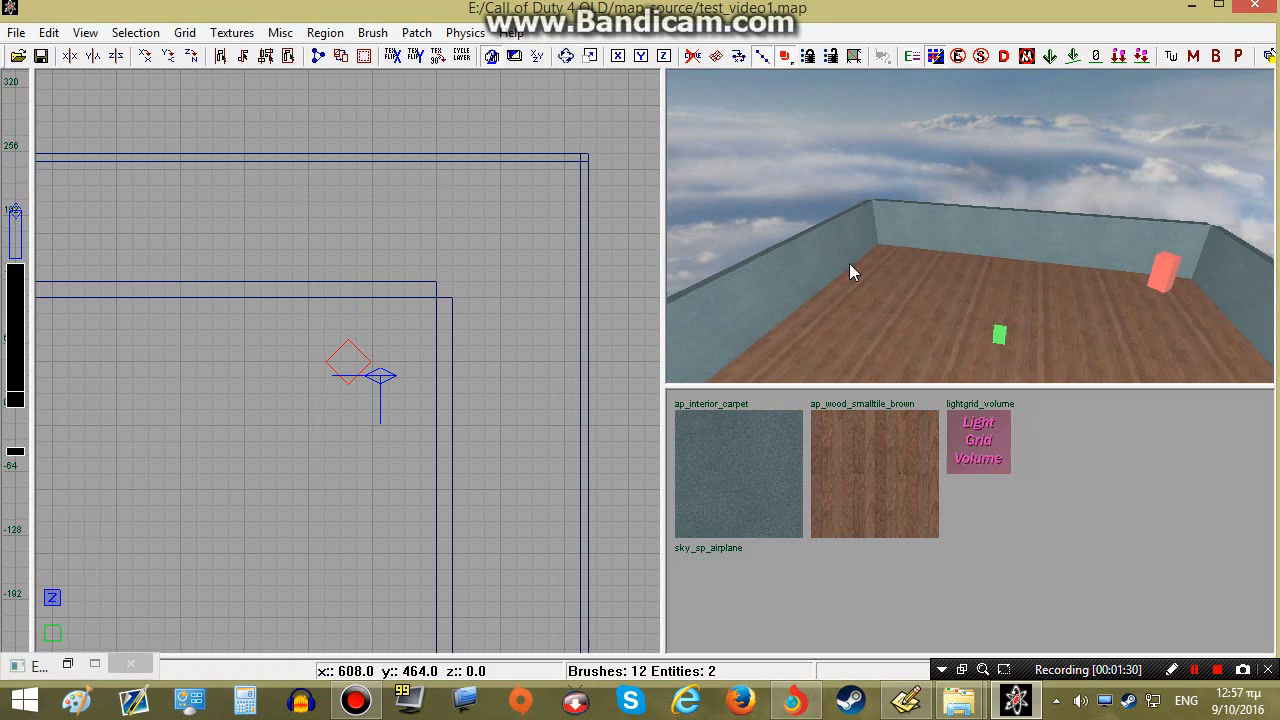
- Minimise Radiant and launch CoD4 Compile Tools from the desktop, placing its window clear of the shortcuts
click(1191, 5)
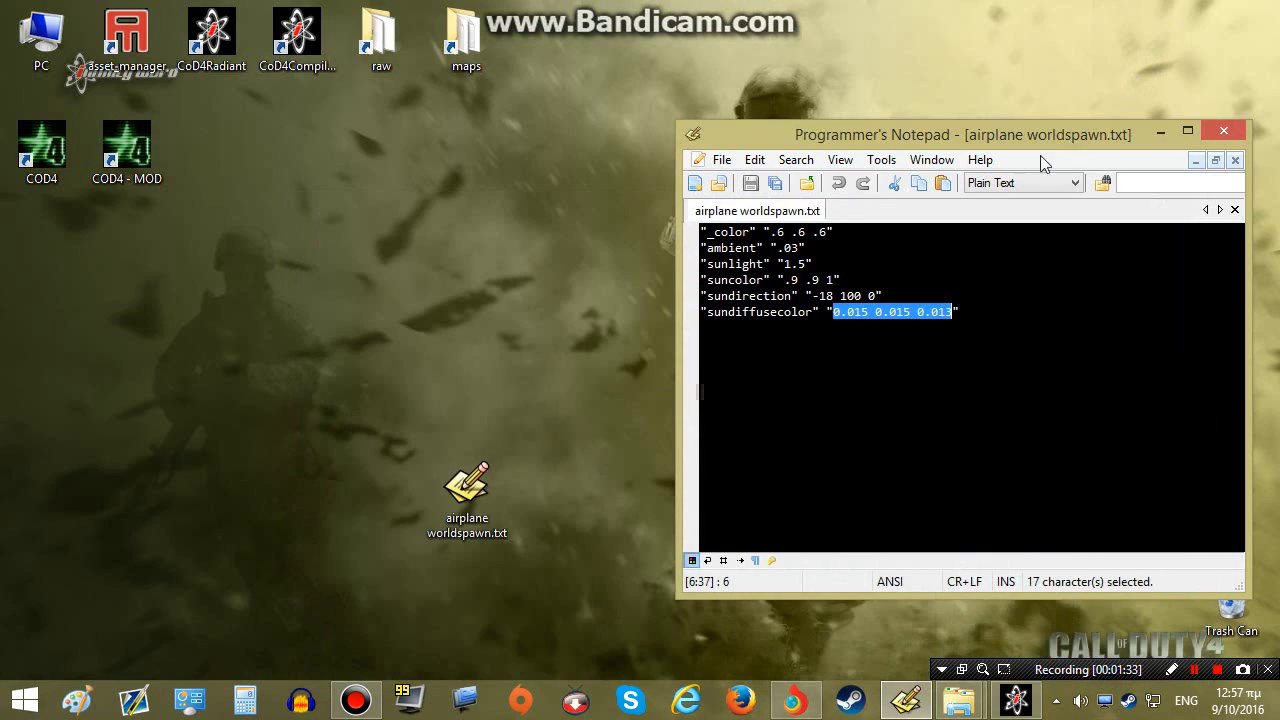
double_click(312, 58)
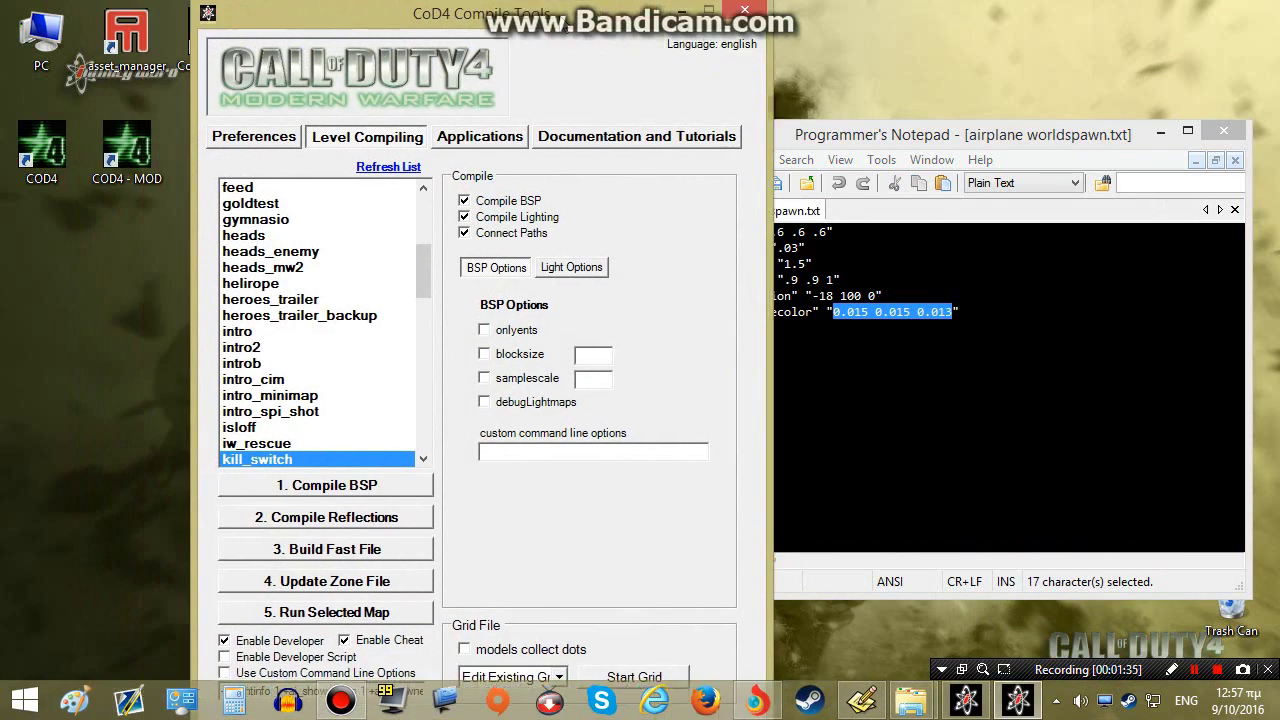
drag(526, 17, 768, 27)
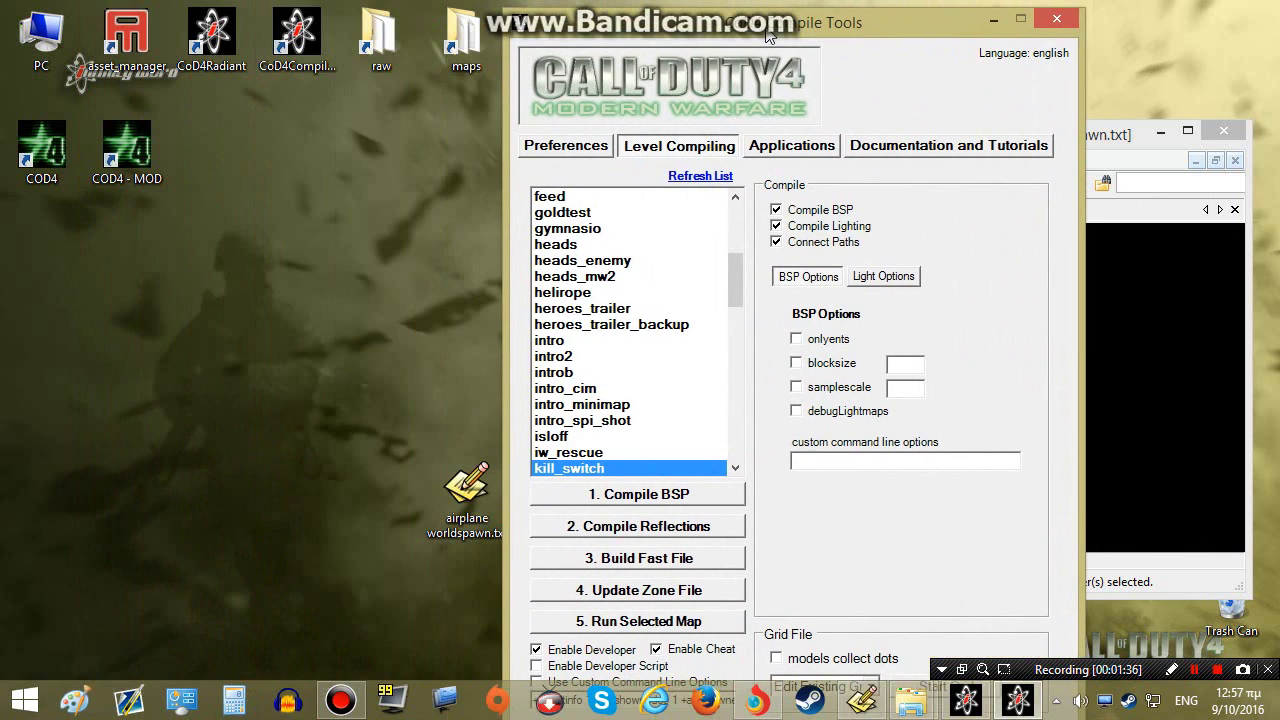
- Select the level test_video1 in the list of maps for compiling
click(668, 372)
click(666, 245)
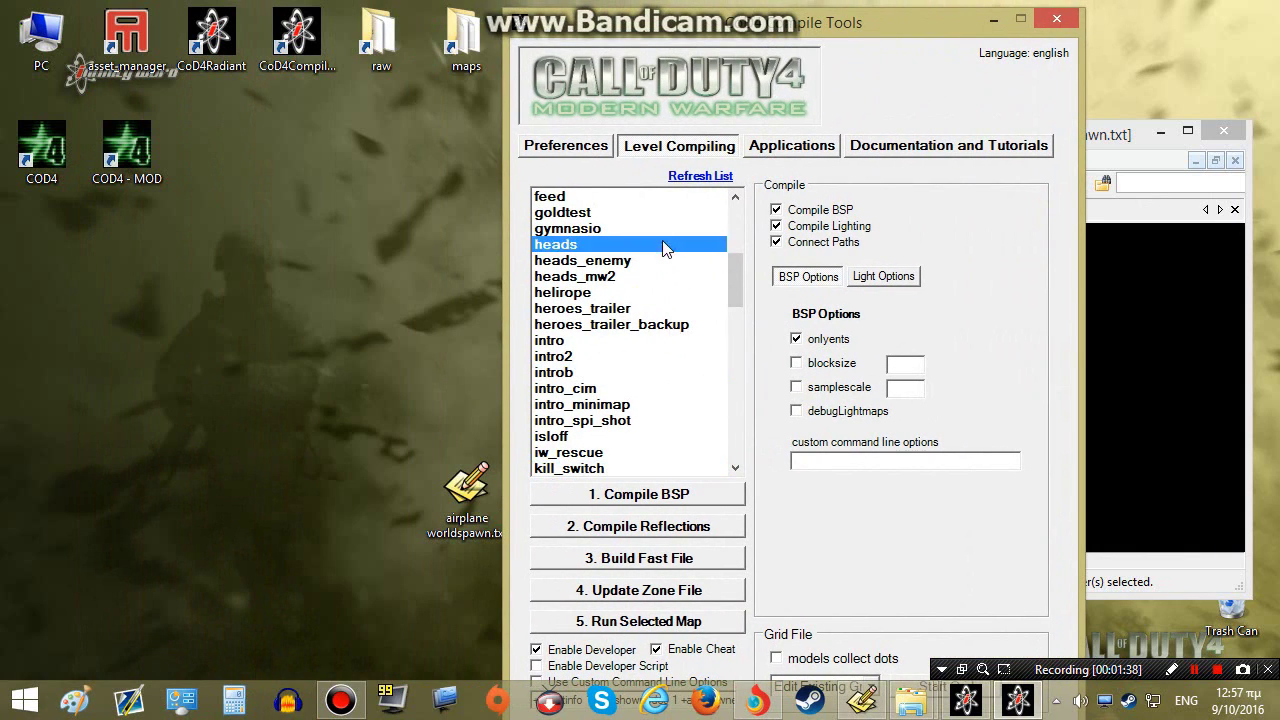
click(661, 293)
key(t)
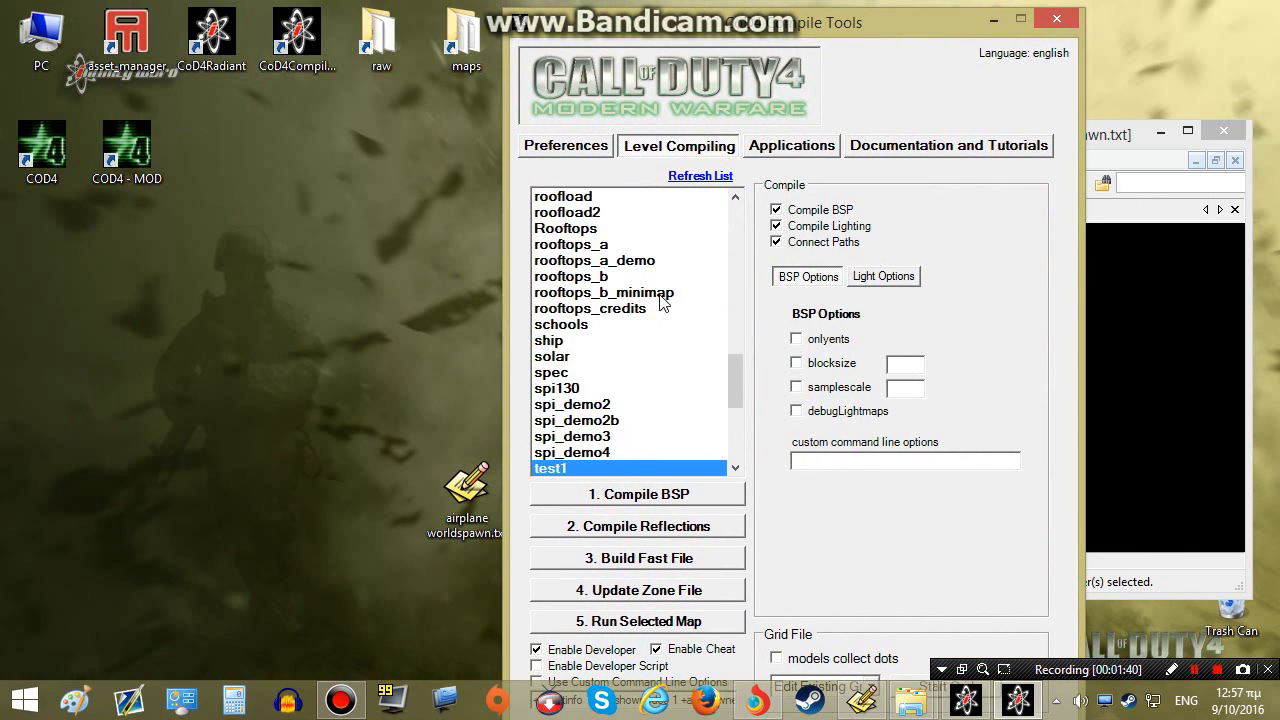
key(Down)
key(Down)
key(Down)
key(Down)
key(Down)
key(Down)
key(Down)
key(Down)
key(Down)
key(Down)
key(Down)
key(Down)
key(Down)
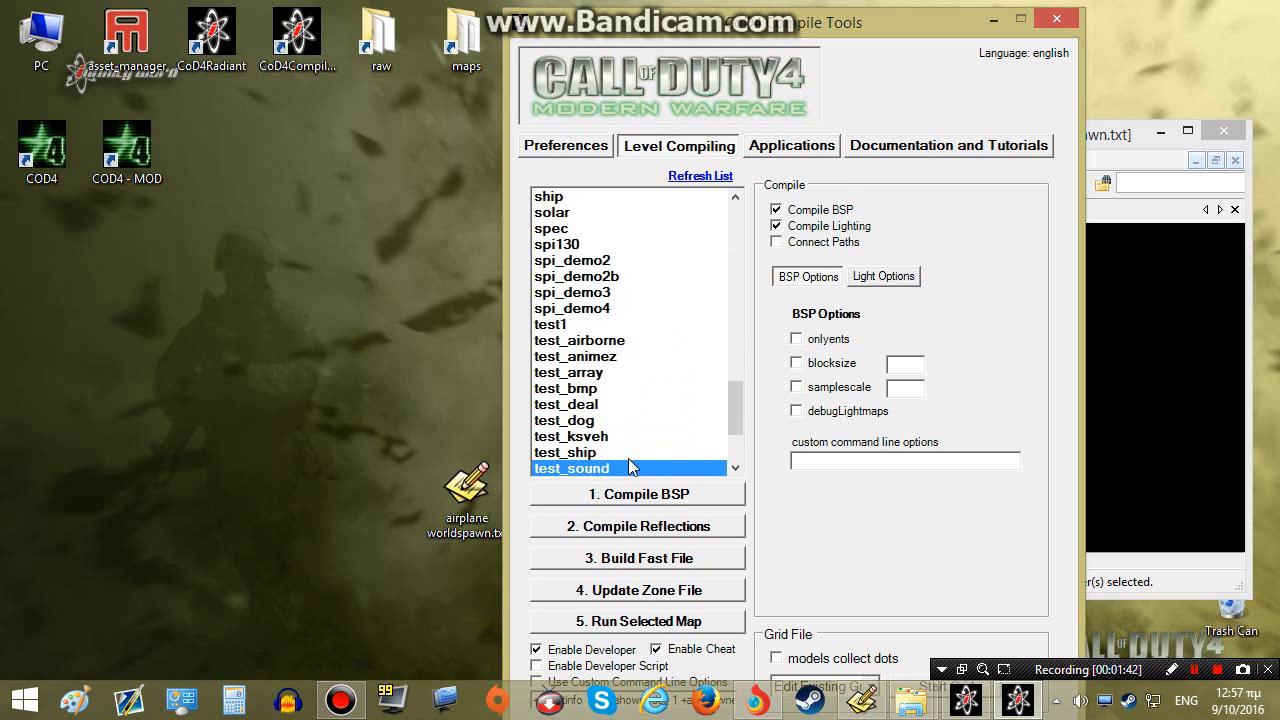
click(606, 441)
drag(734, 418, 729, 436)
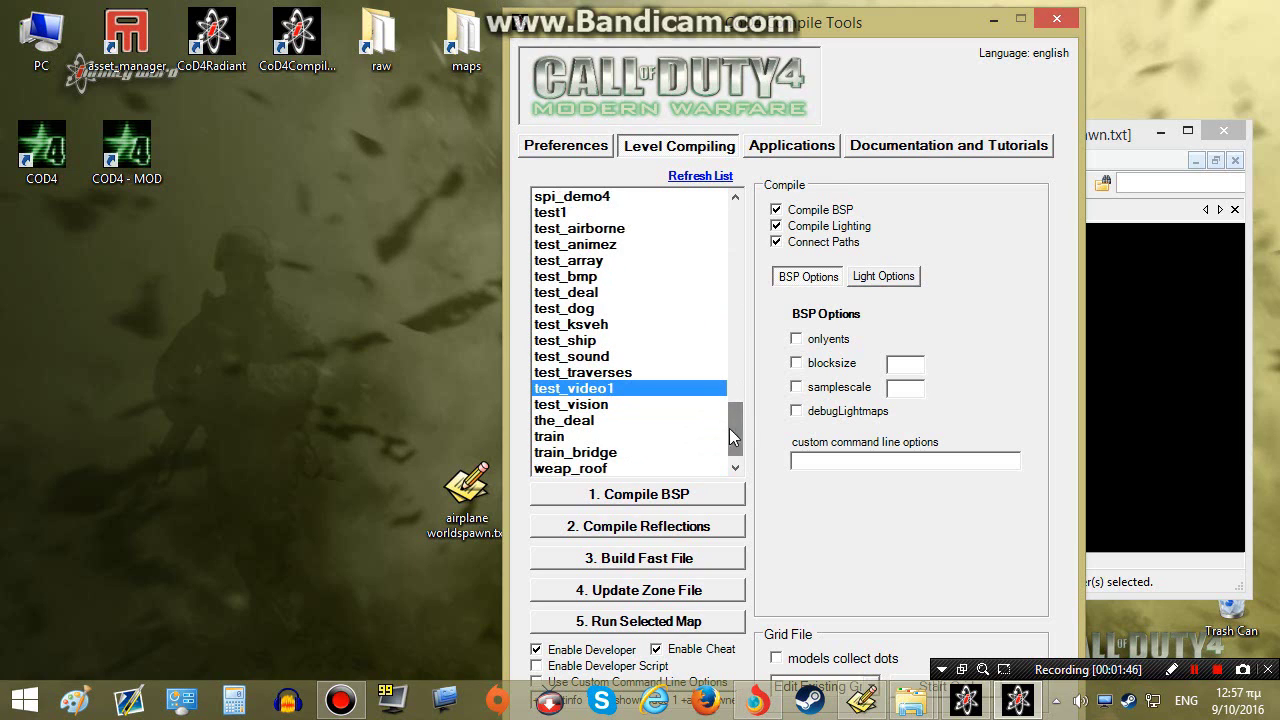
- Set the light compile options to fast, verbose and ModelShadow, leaving extra off
click(816, 246)
click(882, 281)
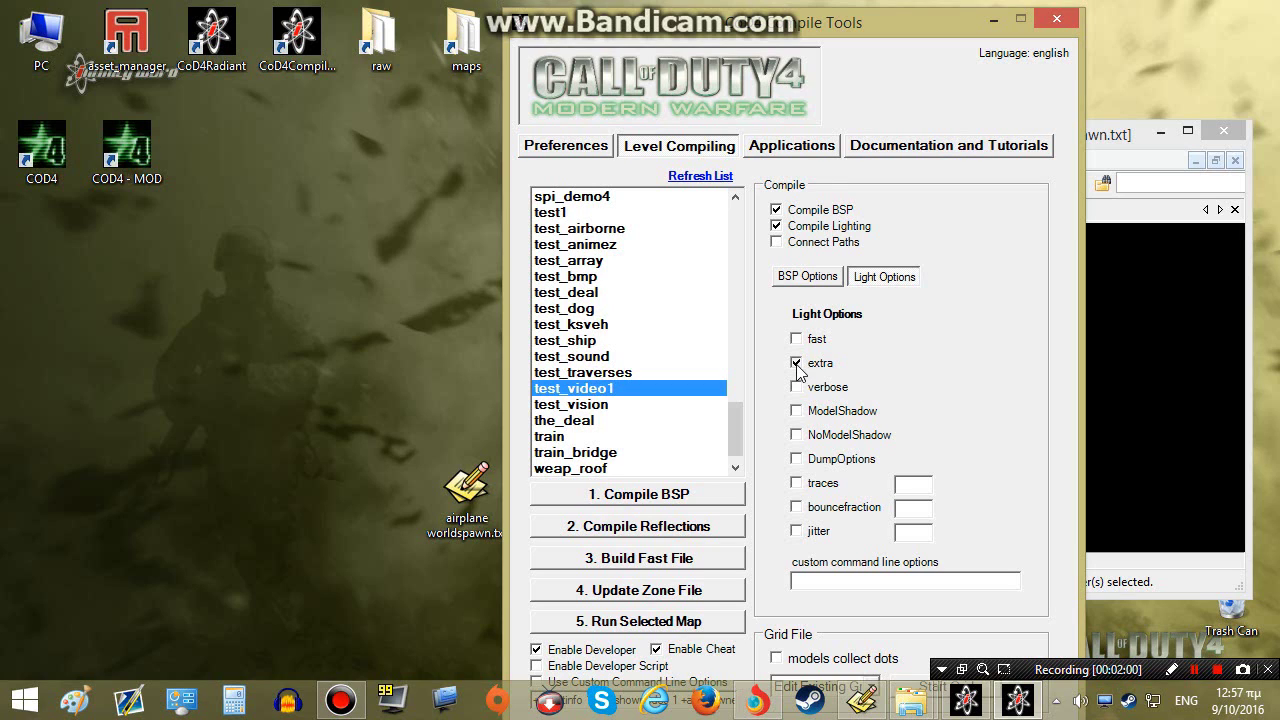
click(796, 364)
click(796, 339)
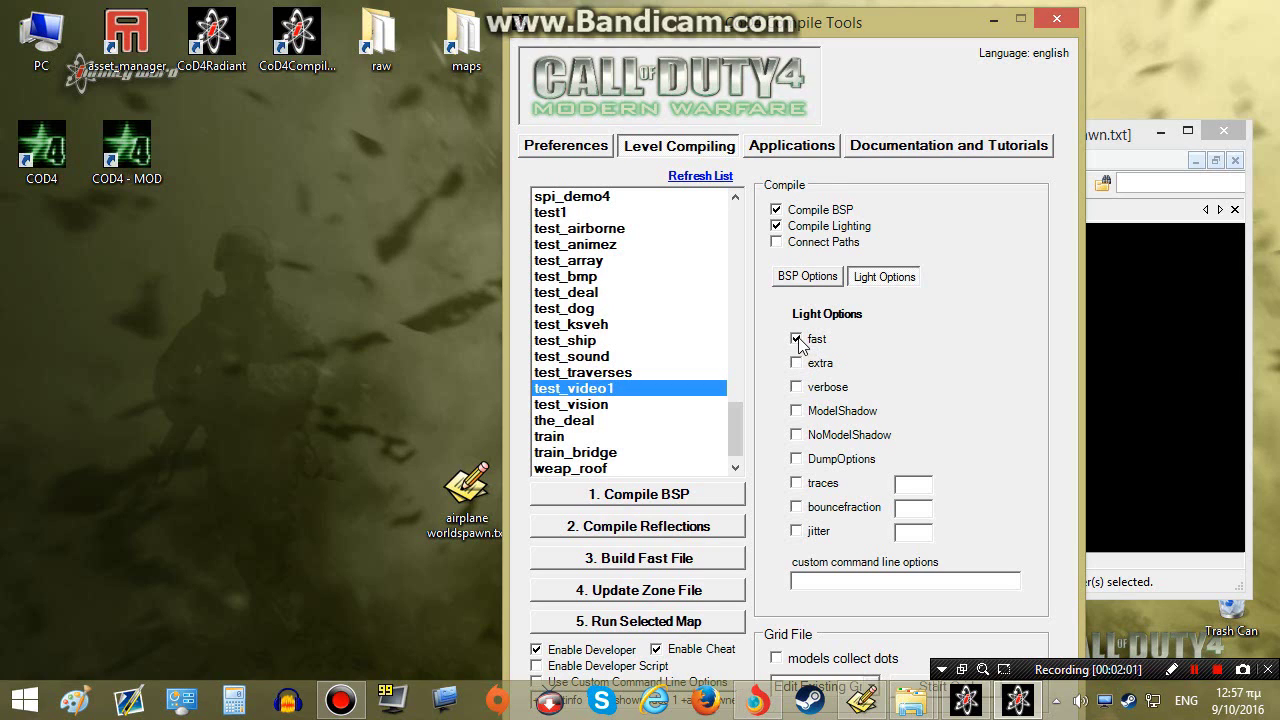
click(796, 388)
click(796, 411)
- Compile the BSP and lighting of test_video1, move the tools window aside and dismiss the finished console
click(678, 497)
drag(802, 22, 997, 36)
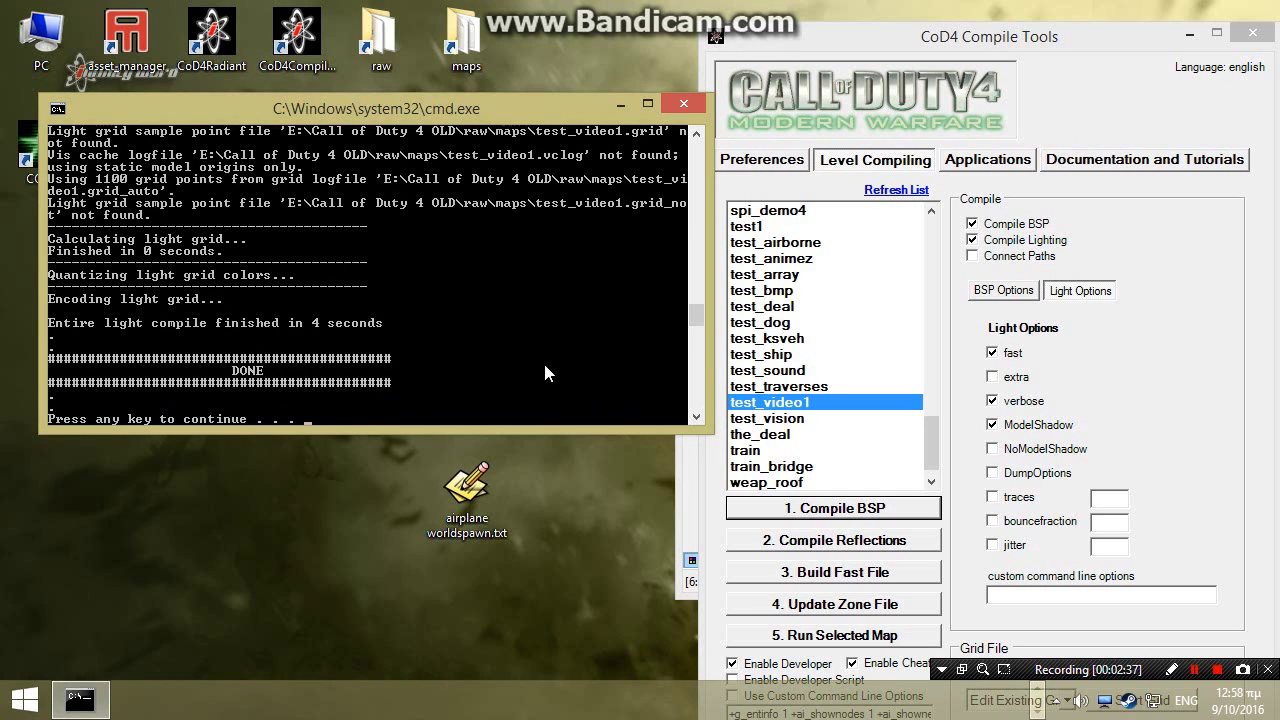
key(Return)
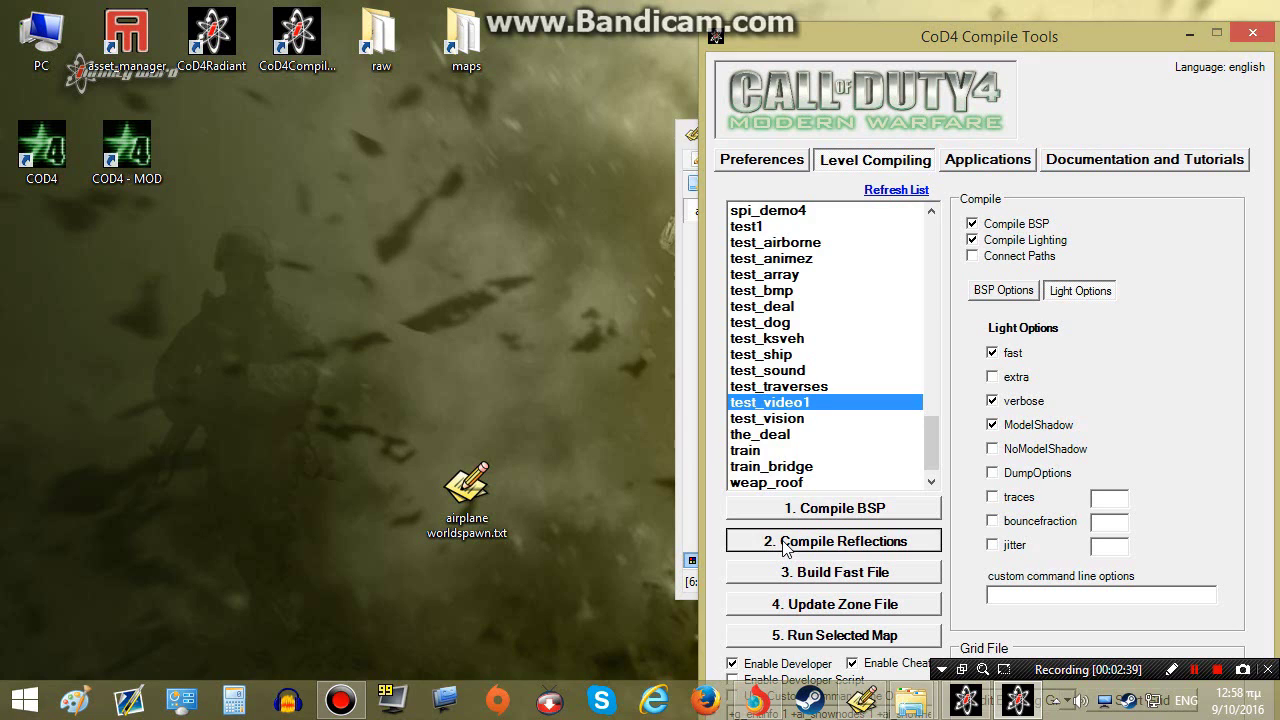
- Compile the reflections of test_video1 and reposition the compile tools window higher on the desktop
click(785, 545)
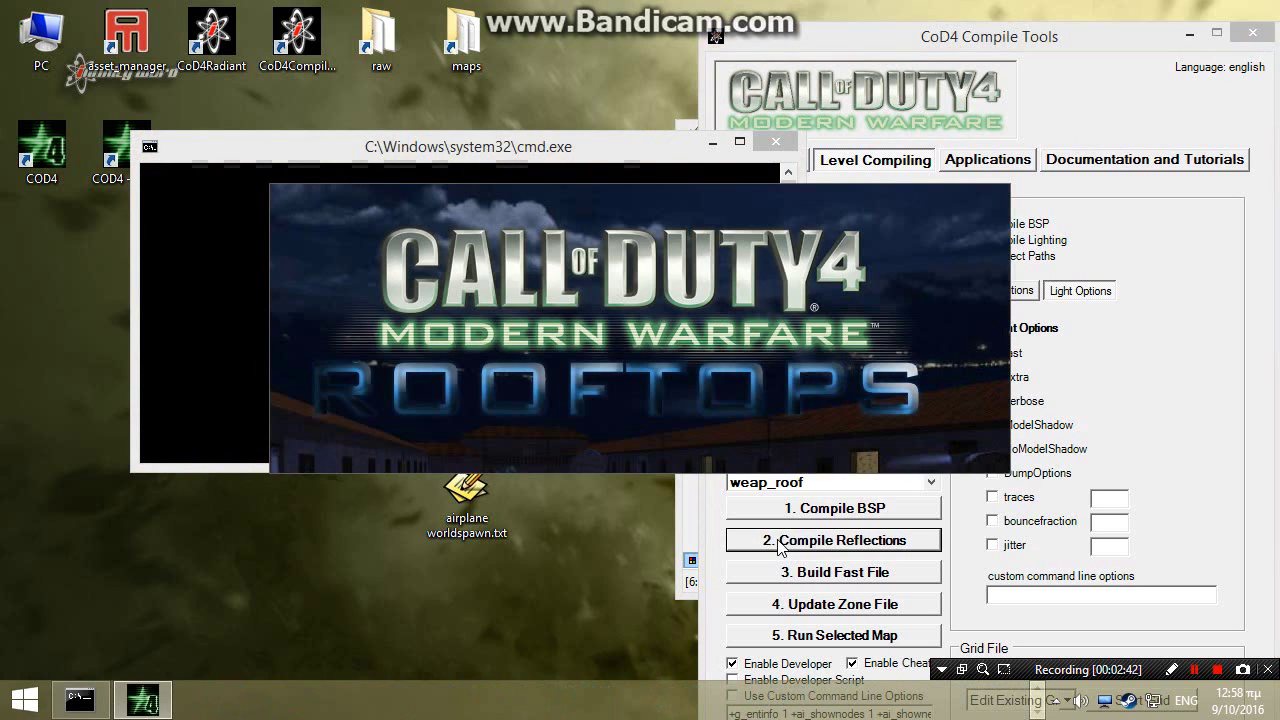
click(820, 450)
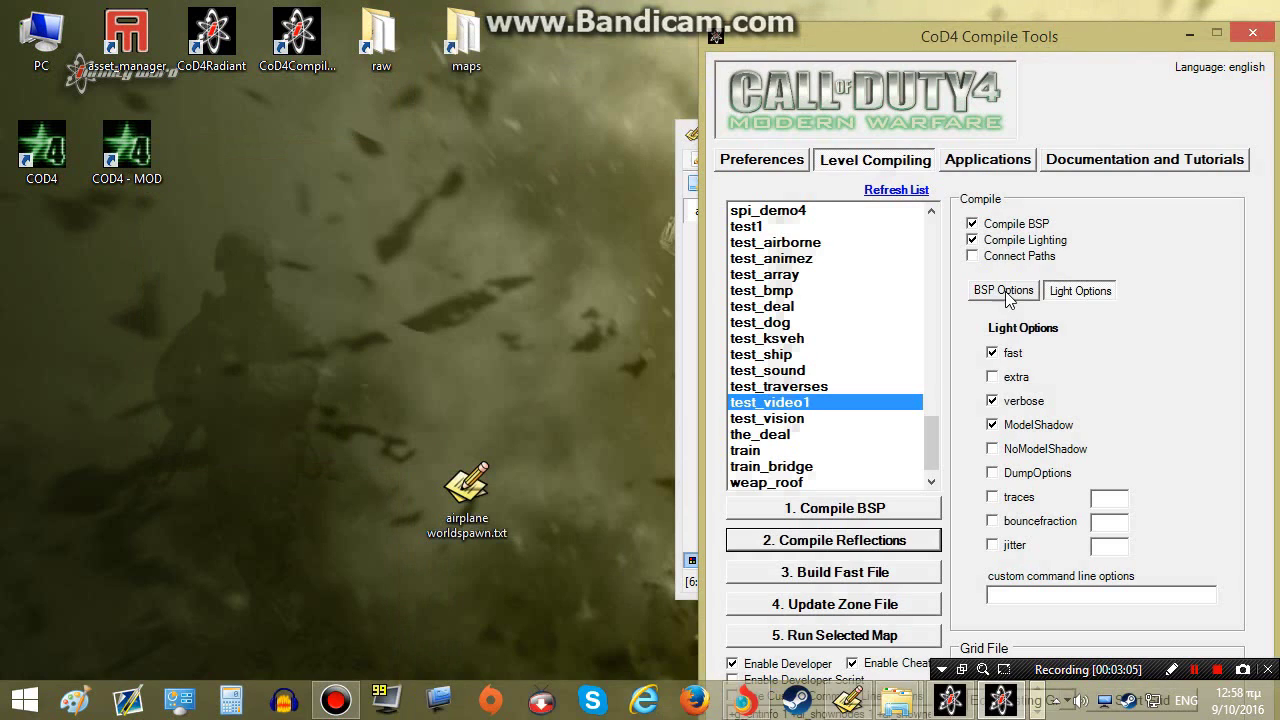
drag(875, 37, 861, 17)
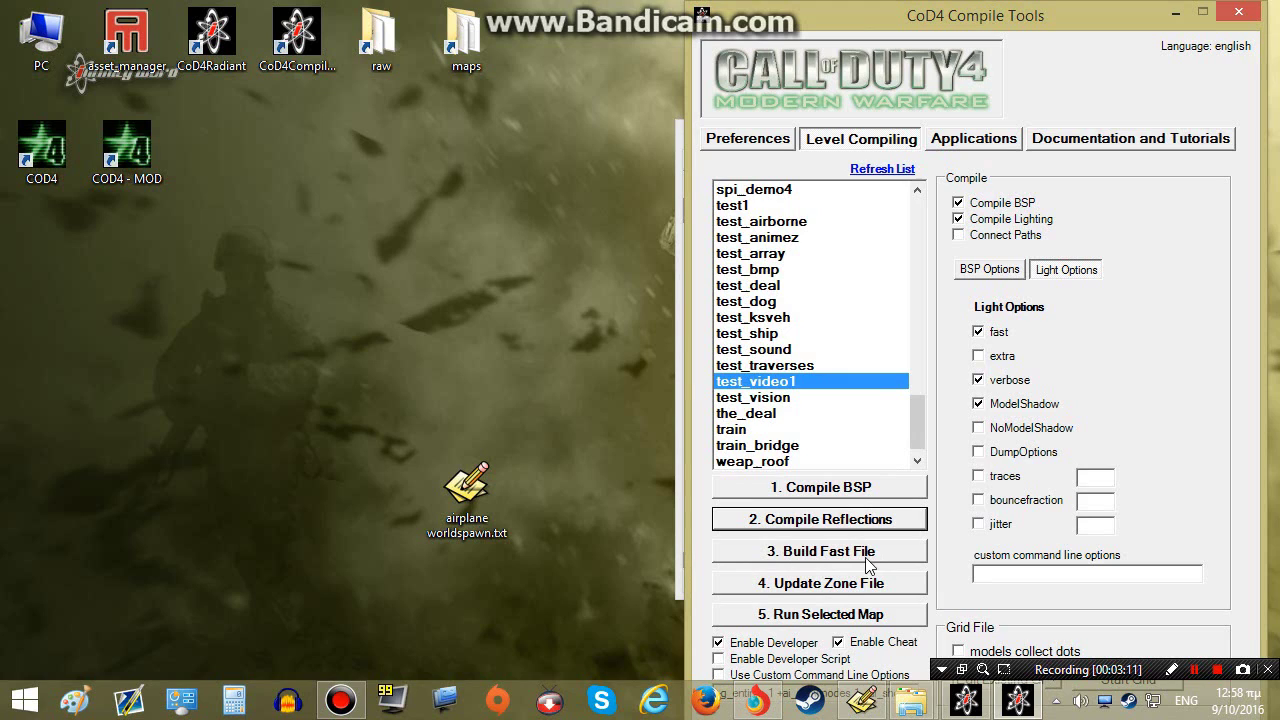
- Open the maps folder from the desktop and create a new text document in it
click(490, 207)
click(490, 210)
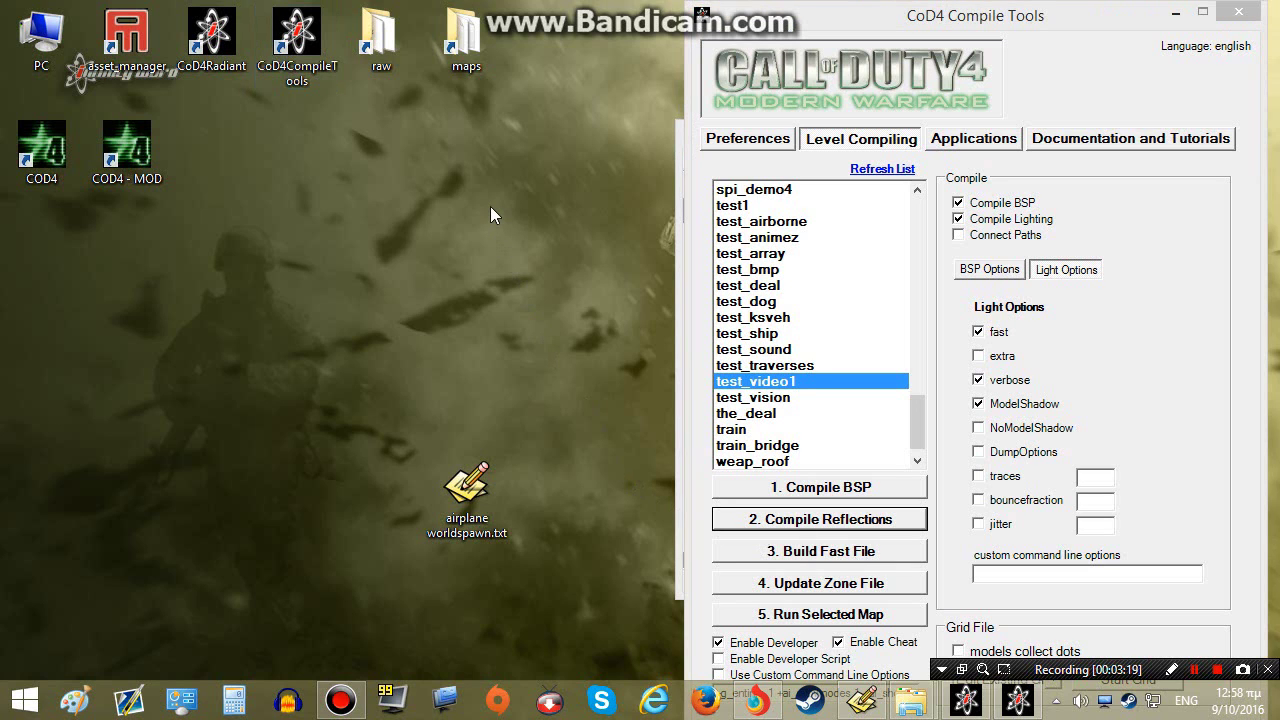
double_click(455, 67)
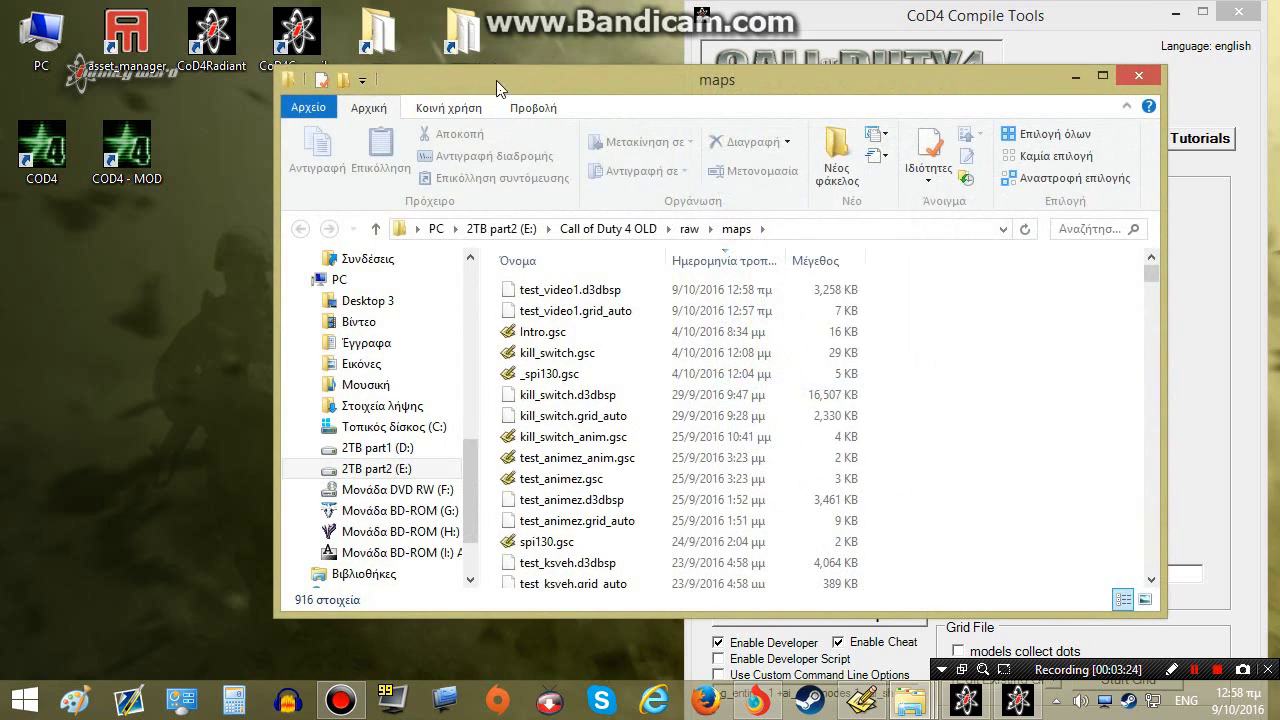
drag(497, 82, 483, 101)
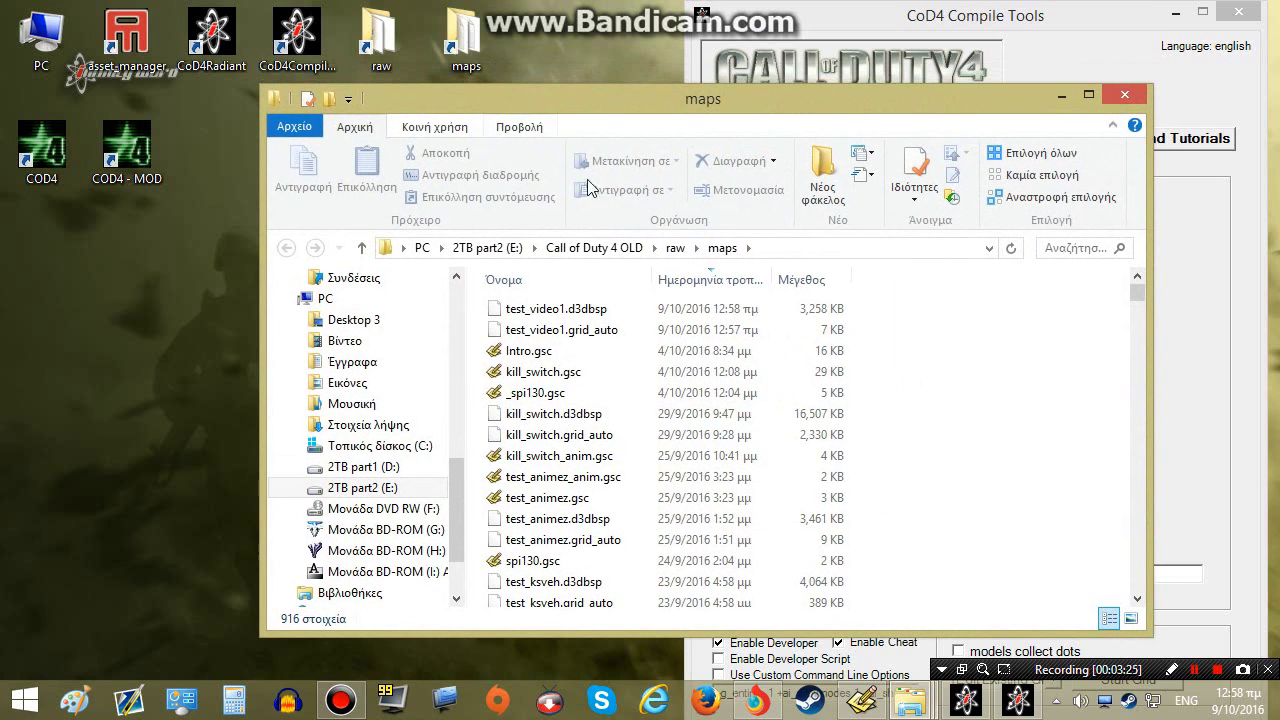
right_click(910, 342)
mouse_move(956, 601)
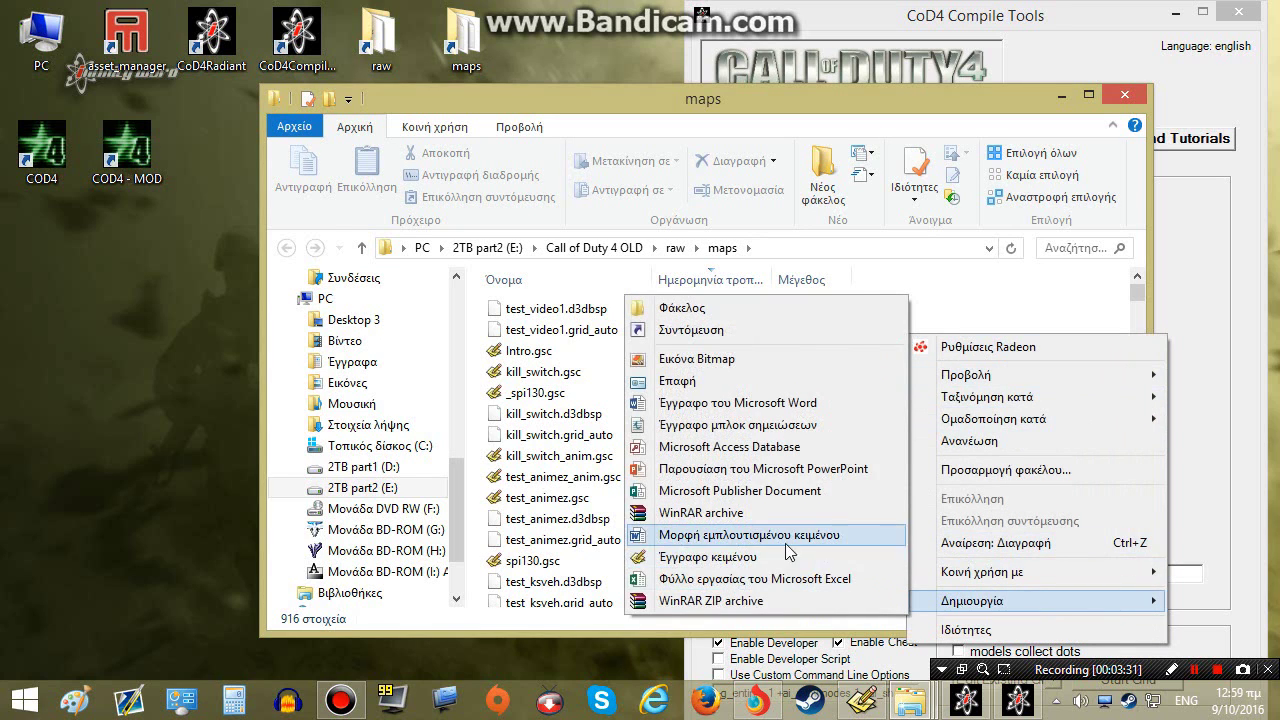
click(763, 557)
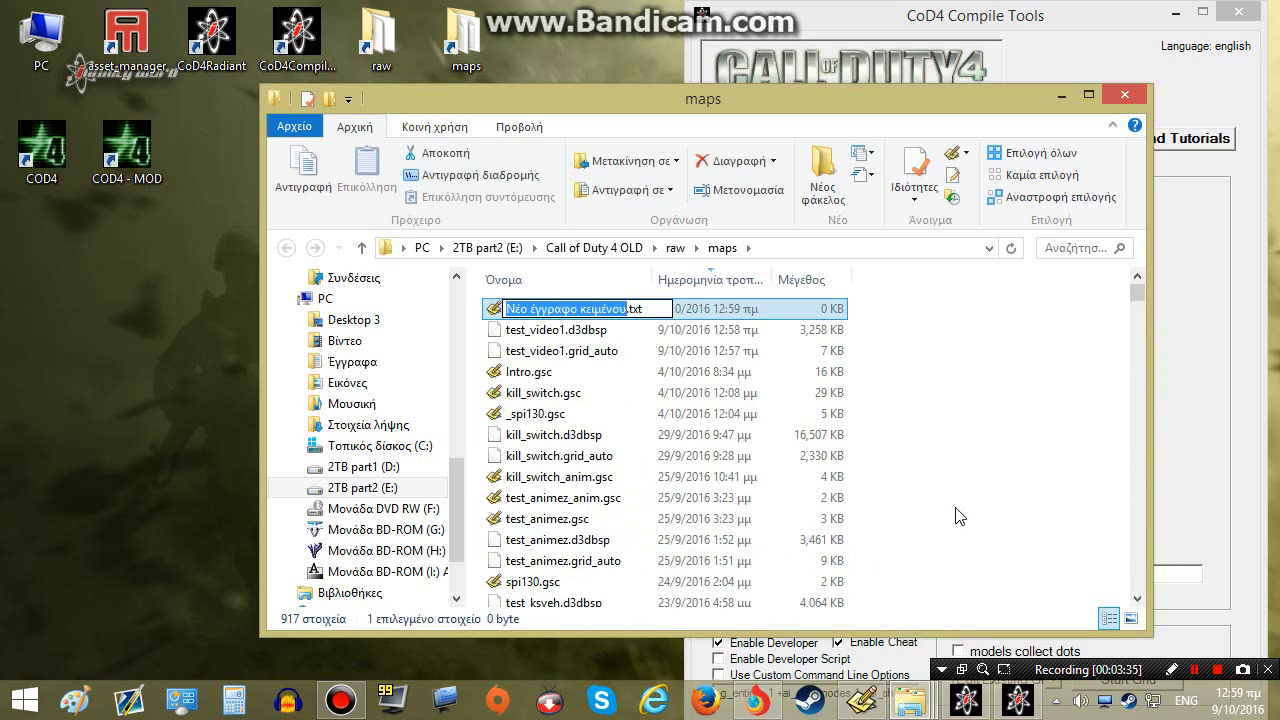
- Name the new text document test_video1.gsc, replacing the .txt extension and accepting the extension change
text(test_)
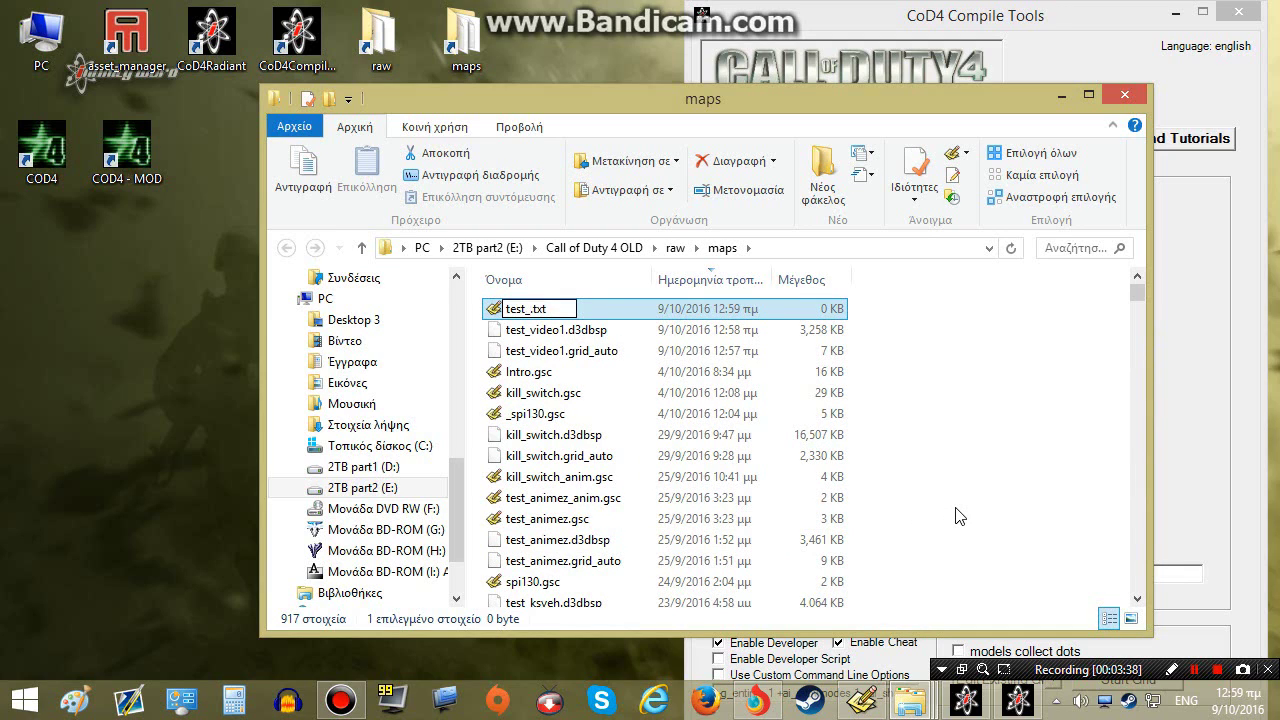
text(video1)
key(Delete)
key(Delete)
key(Delete)
key(Delete)
text(.gsc)
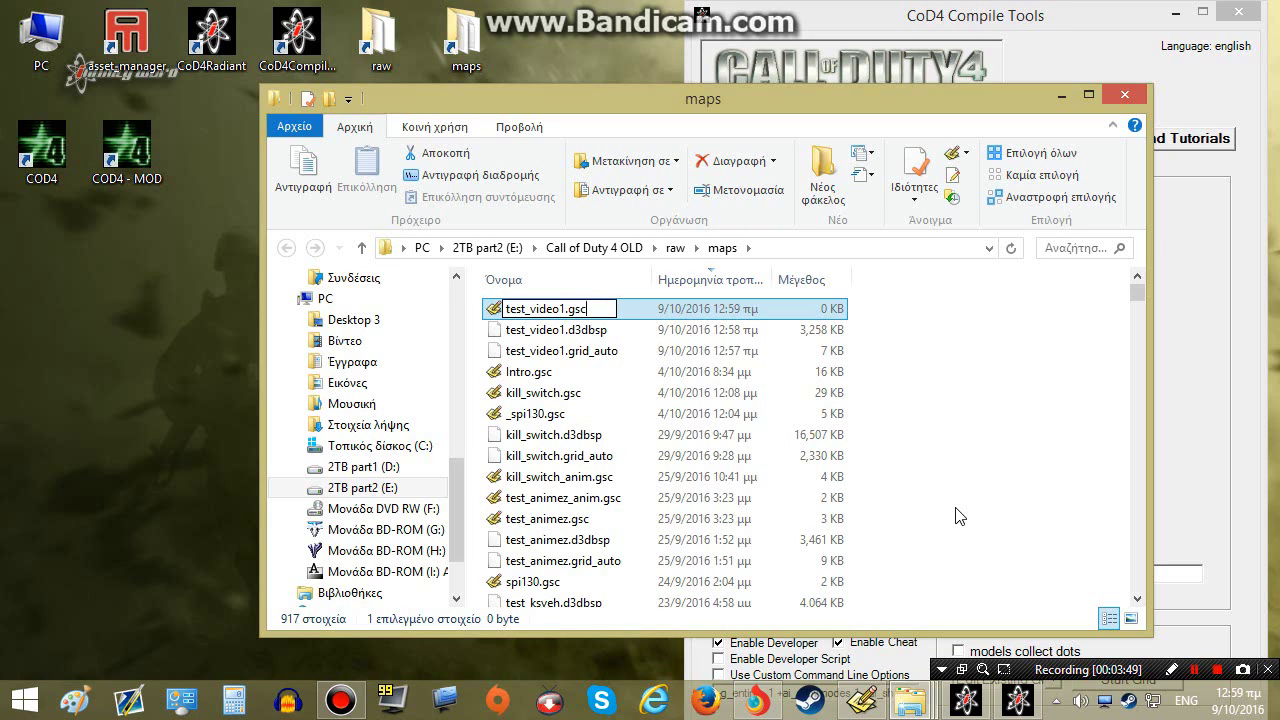
key(Return)
key(Return)
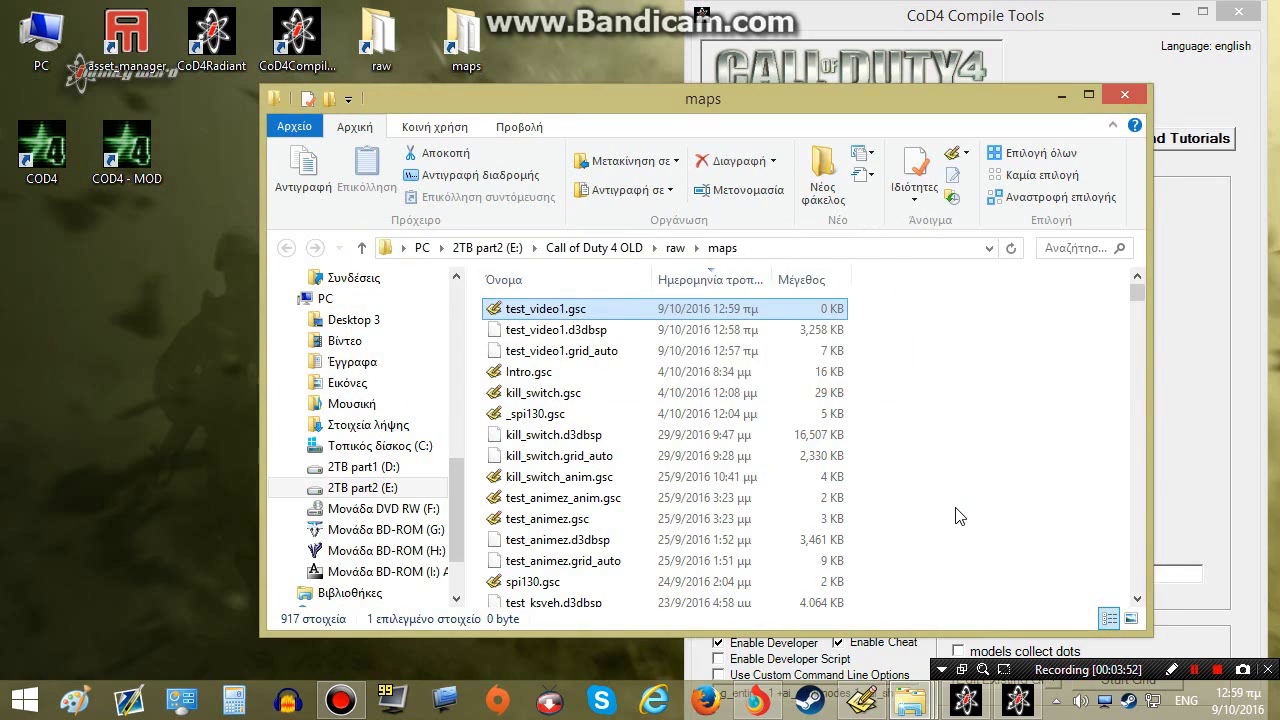
- Open test_video1.gsc in Programmer's Notepad and write an empty main() function with its braces
key(Return)
drag(996, 137, 1279, 160)
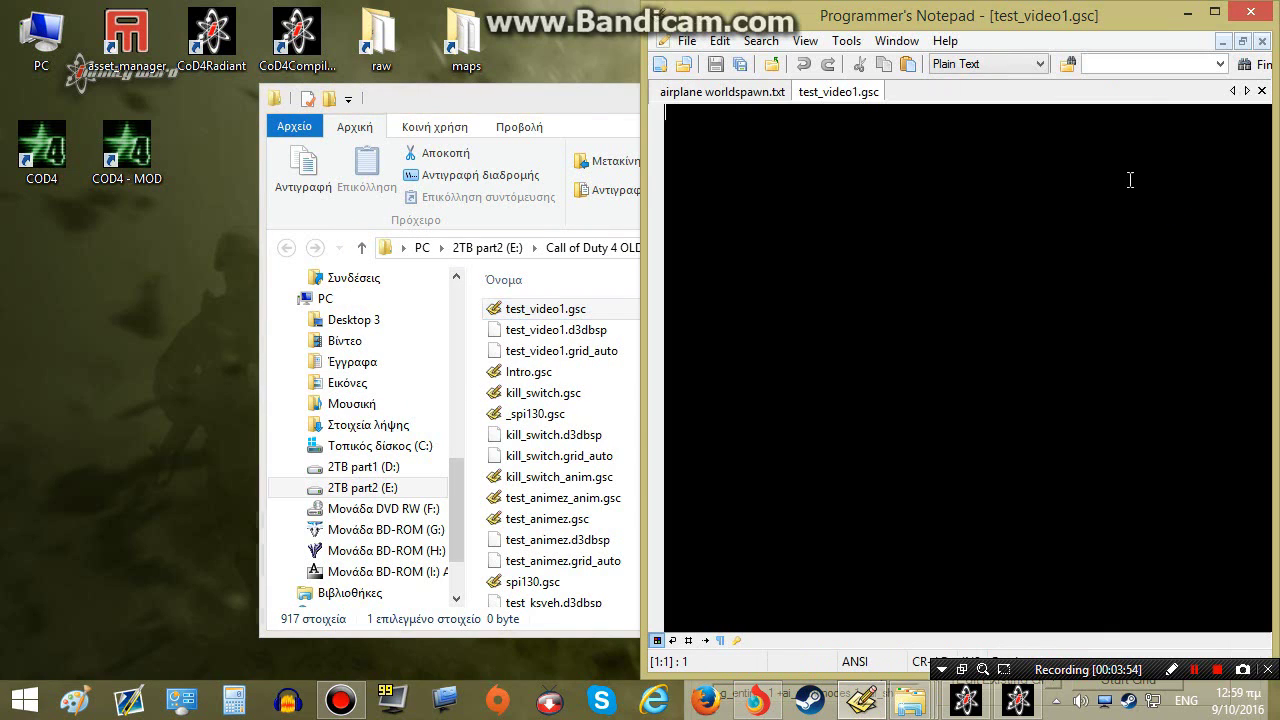
key(Return)
key(Return)
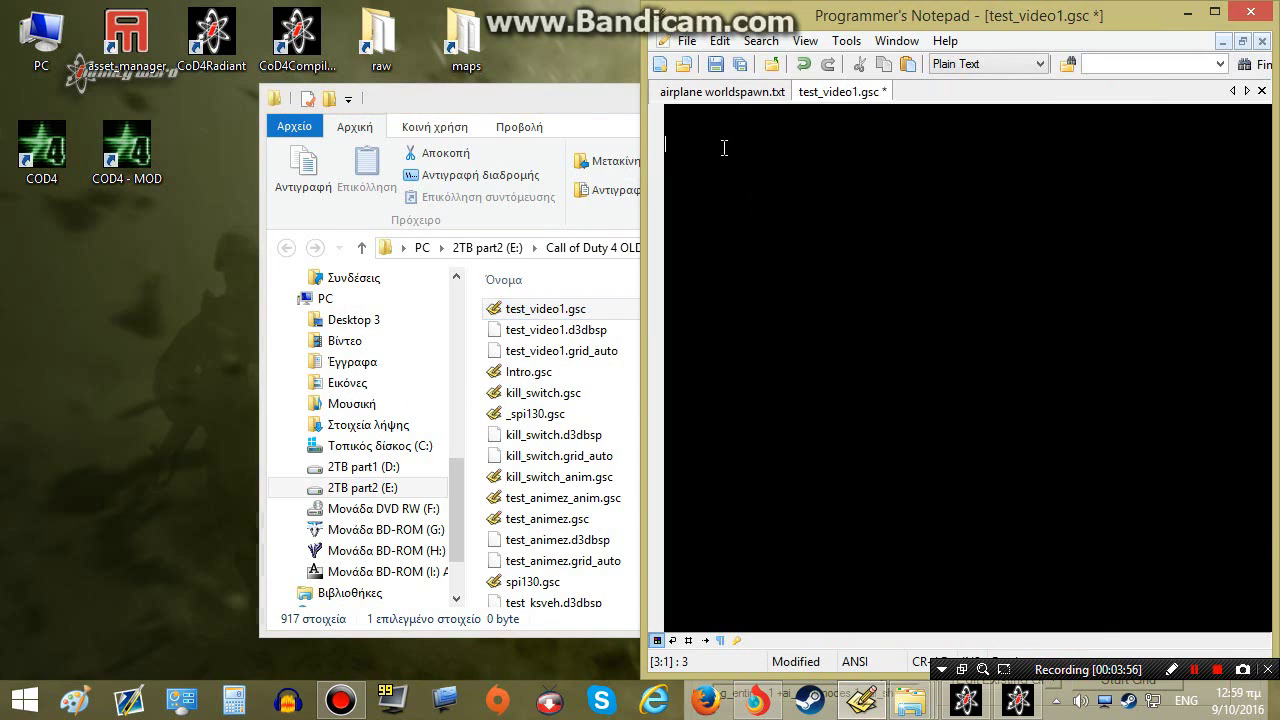
text(main())
key(Return)
text({)
key(Return)
key(Return)
text(})
key(Up)
key(Up)
- Add the indented call maps\_load::main(); inside main() and save the script
key(Tab)
text(maps)
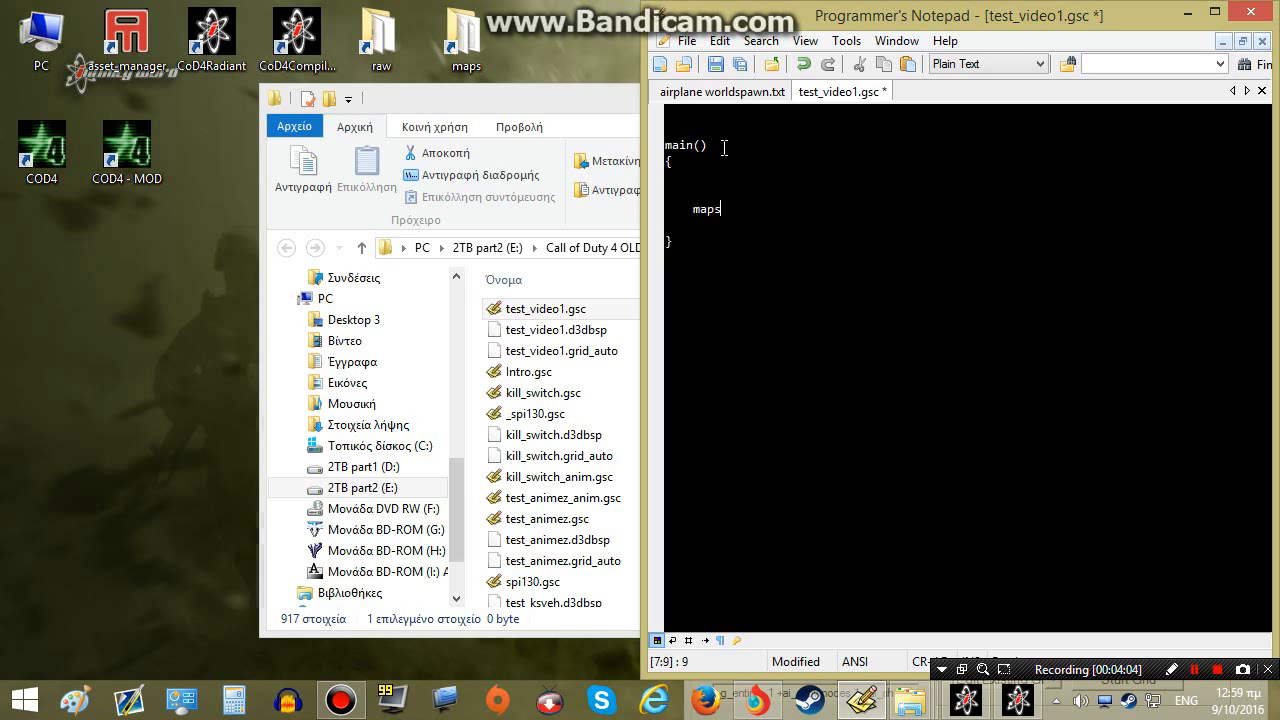
text(\_load::main(*)
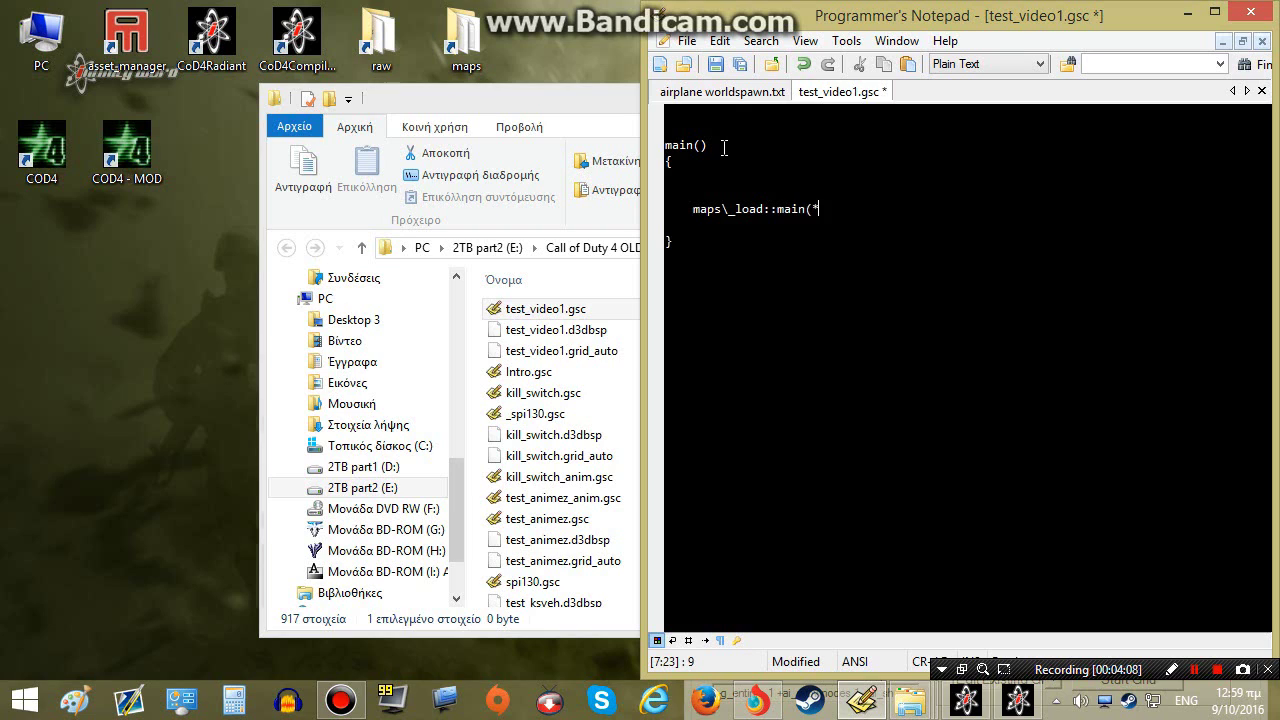
key(BackSpace)
text();)
key(ctrl+s)
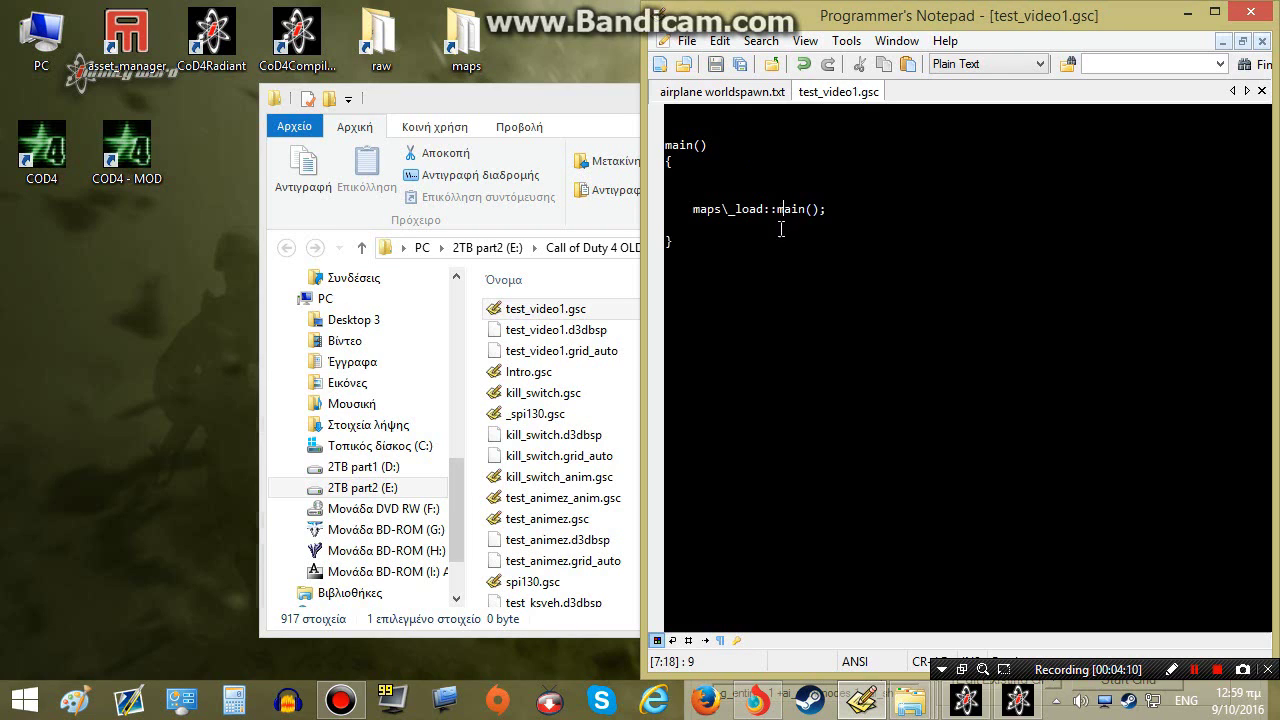
- Close Programmer's Notepad and the maps folder window
drag(806, 276, 702, 112)
click(902, 214)
click(1262, 12)
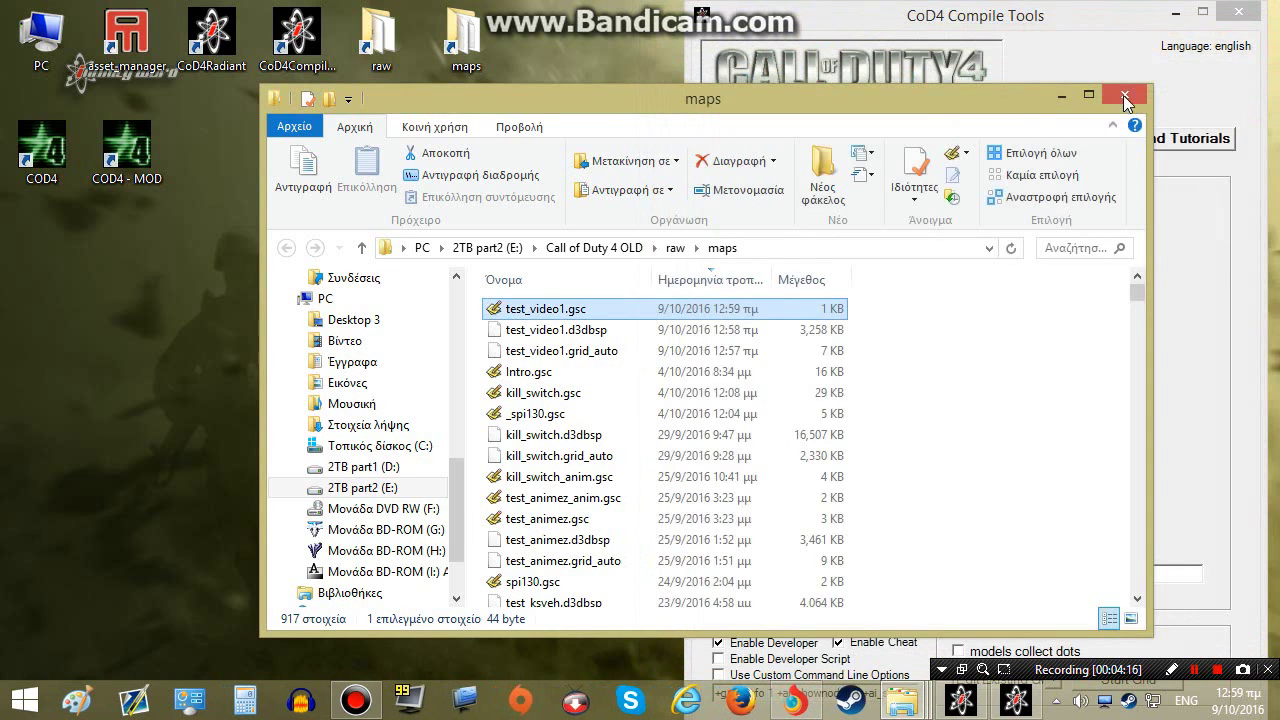
click(1128, 97)
- Build the fast file for test_video1, agreeing to create its zone files, and dismiss the finished console
click(800, 553)
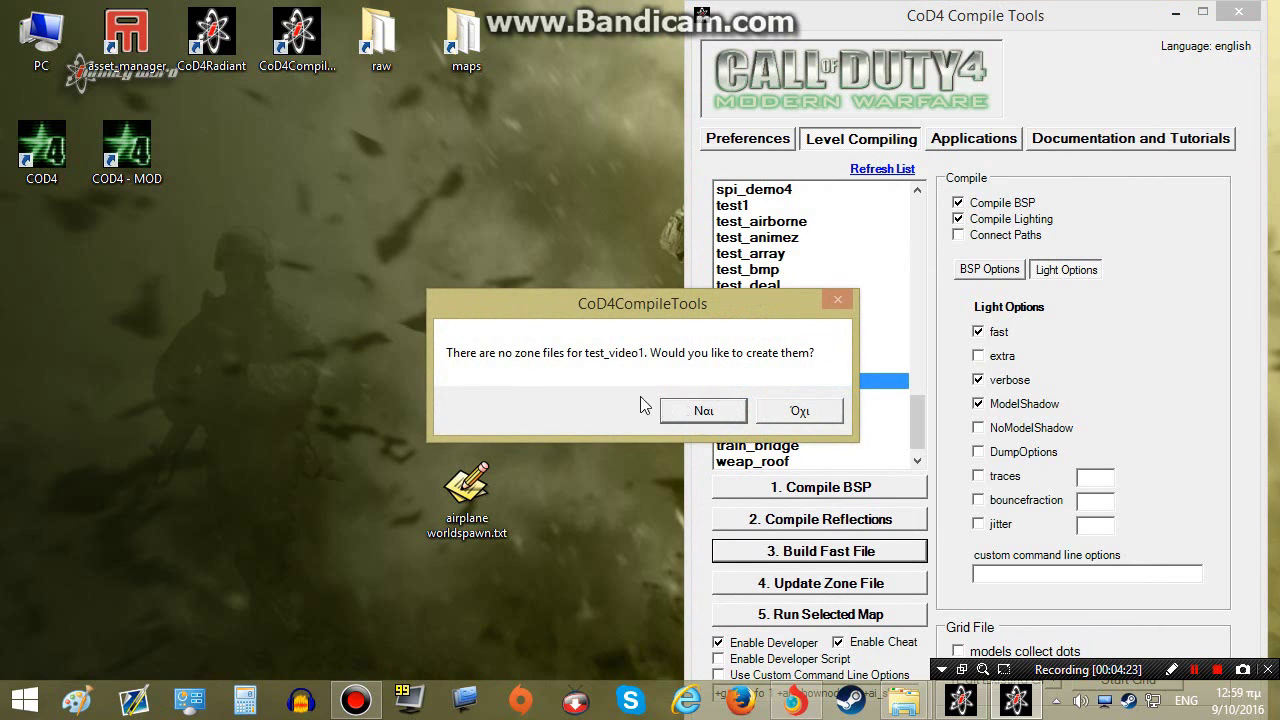
click(697, 407)
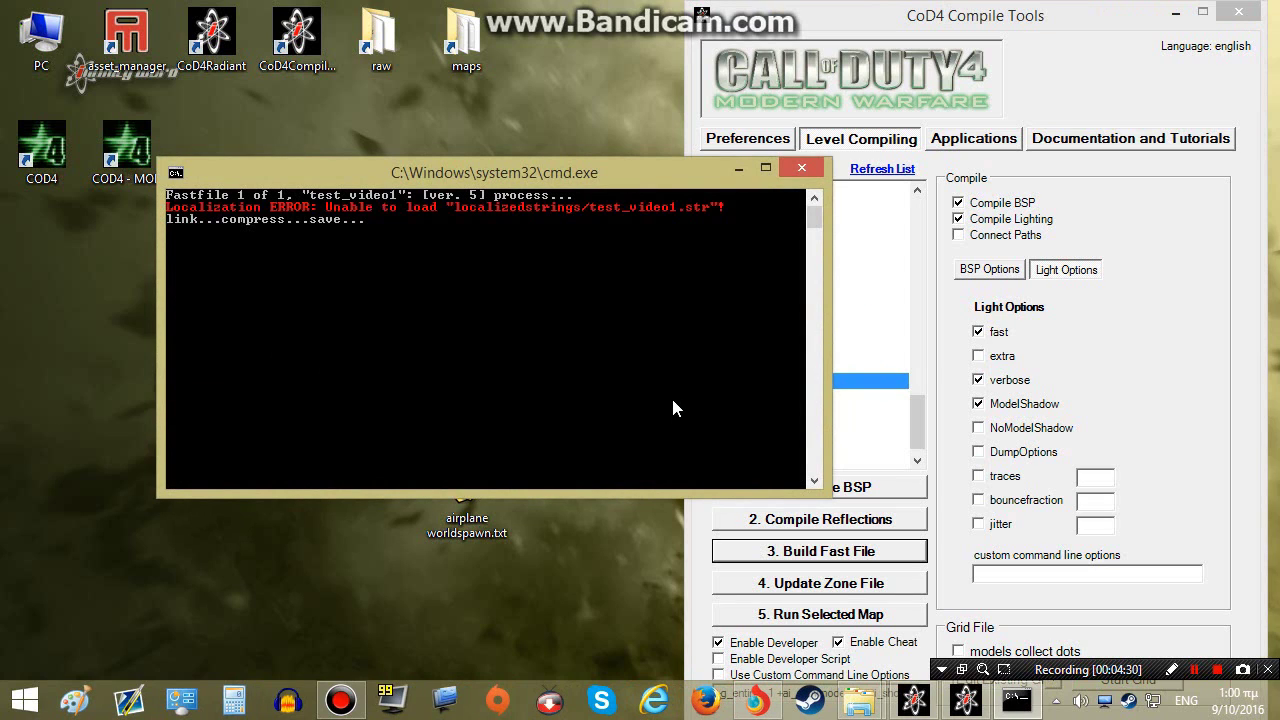
drag(520, 168, 449, 128)
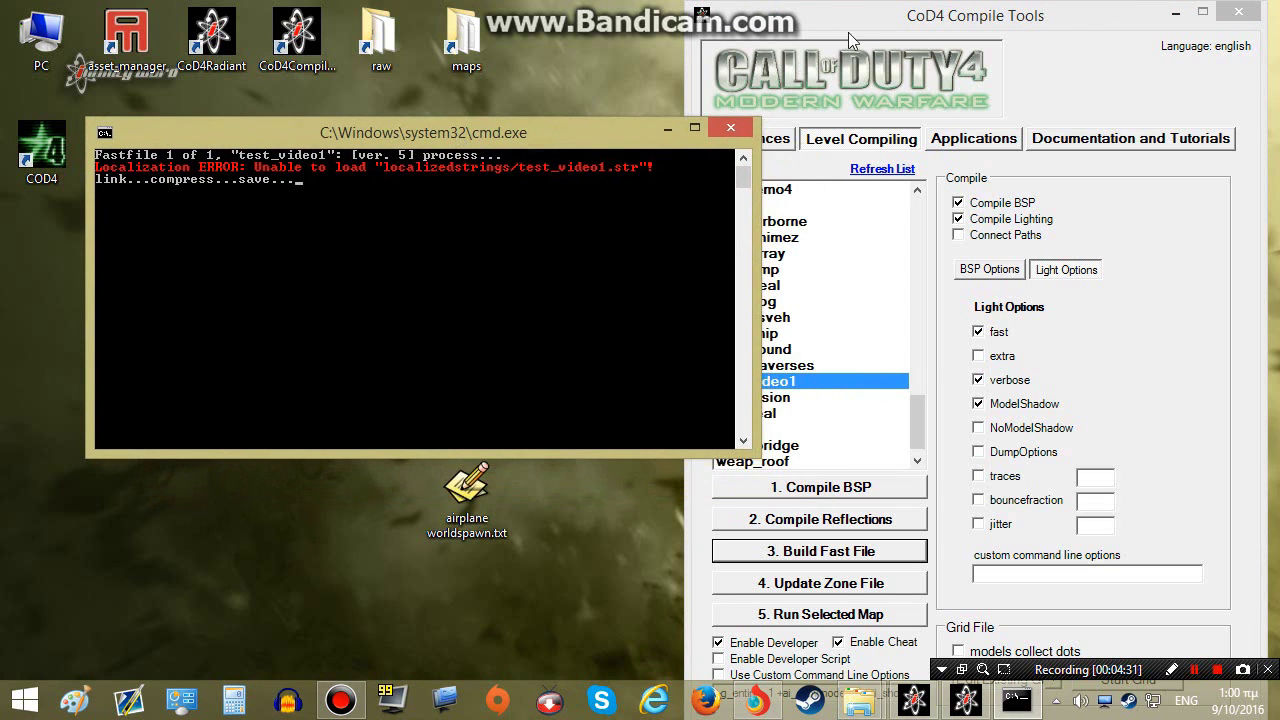
mouse_move(755, 14)
mouse_down()
mouse_move(755, 30)
mouse_move(752, 16)
mouse_up()
click(562, 192)
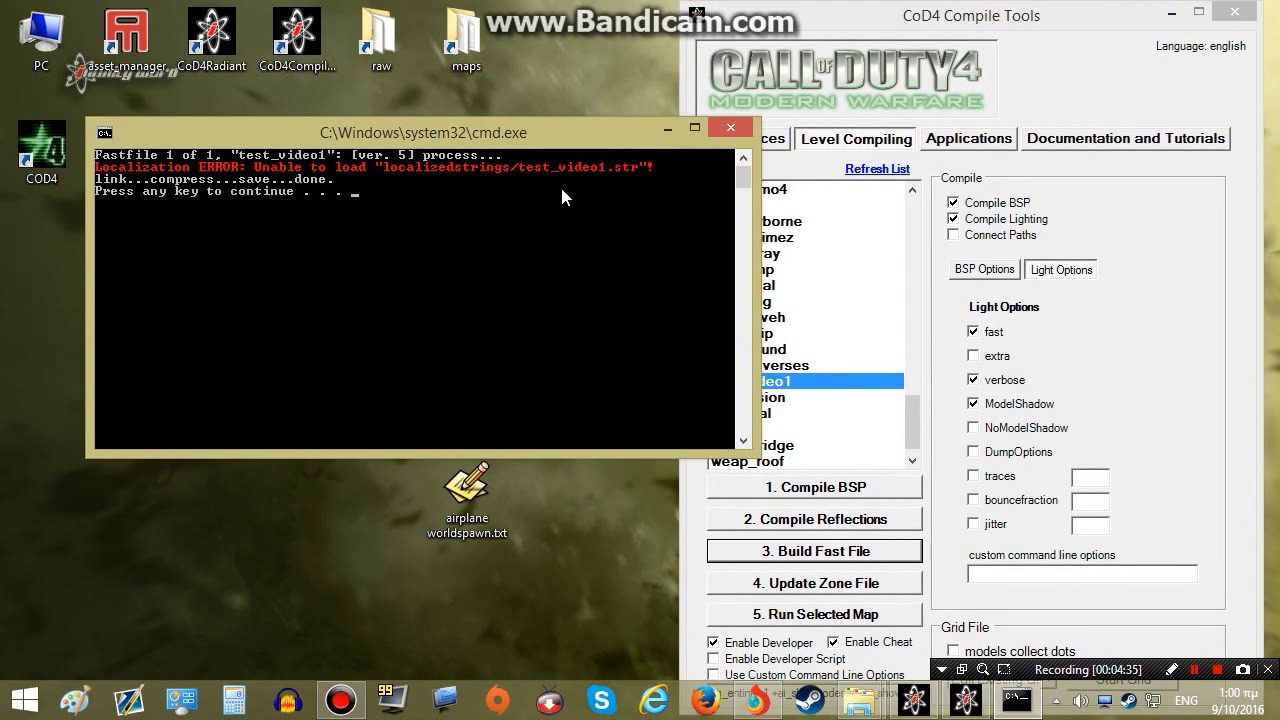
key(Return)
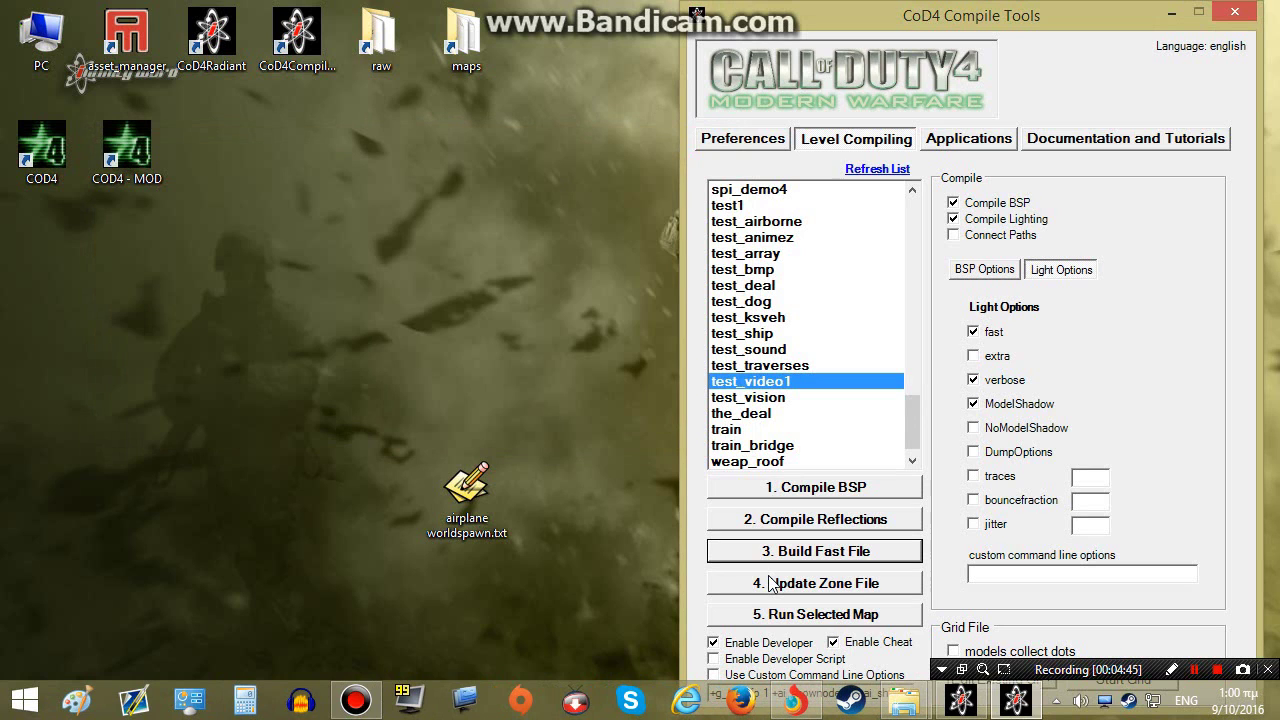
- Open the zone file update for test_video1, clear the Missing Assets CSV list and close the window
click(880, 588)
drag(540, 200, 363, 73)
drag(574, 191, 344, 67)
click(559, 163)
drag(572, 178, 394, 100)
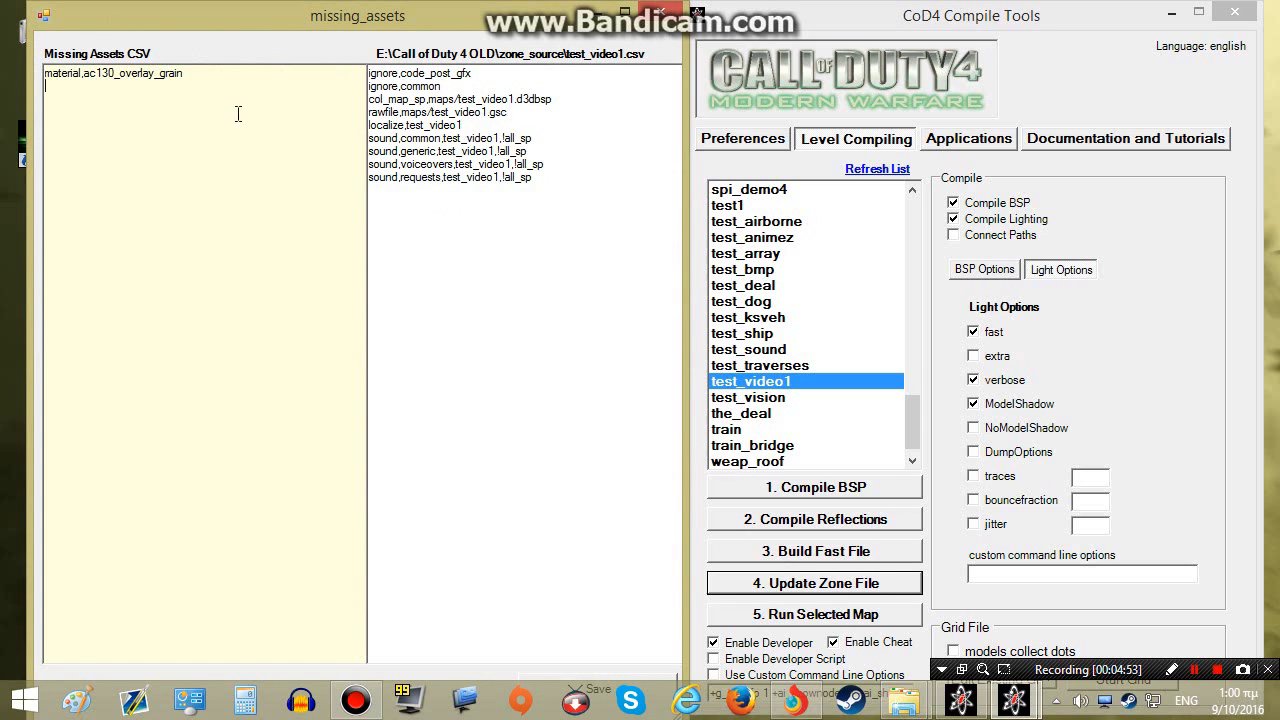
key(ctrl+a)
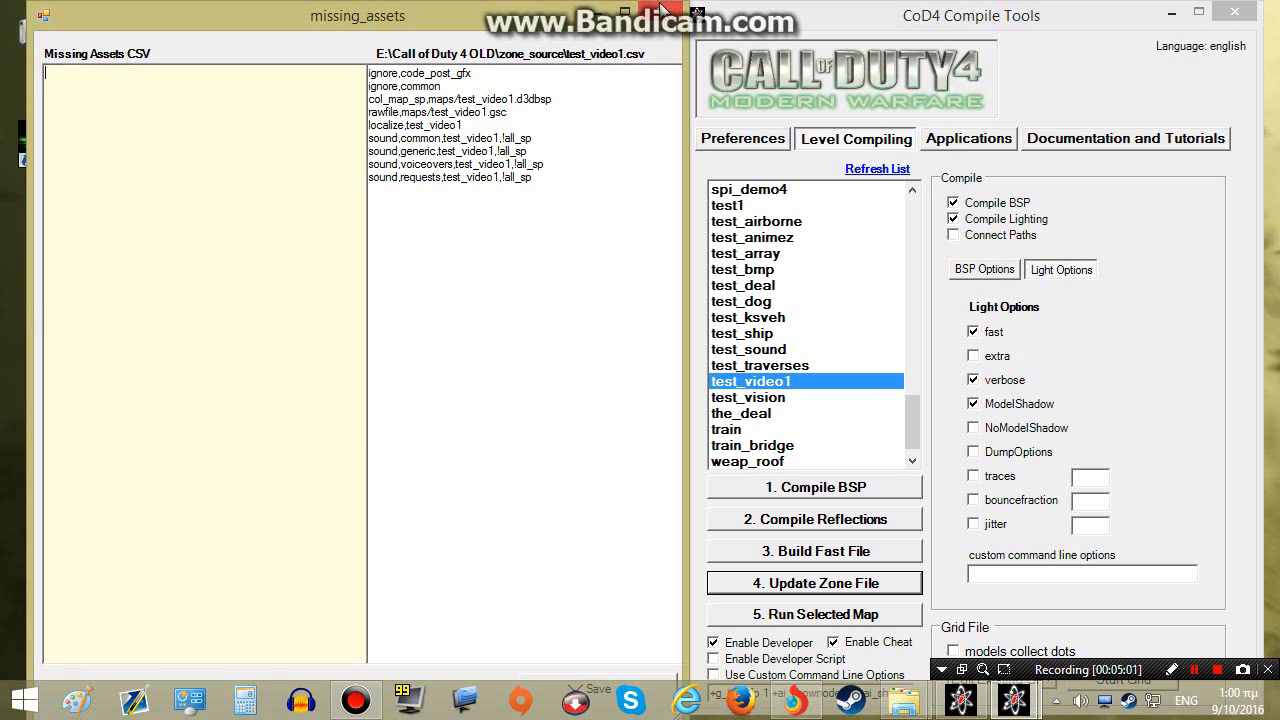
click(662, 12)
drag(828, 28, 832, 28)
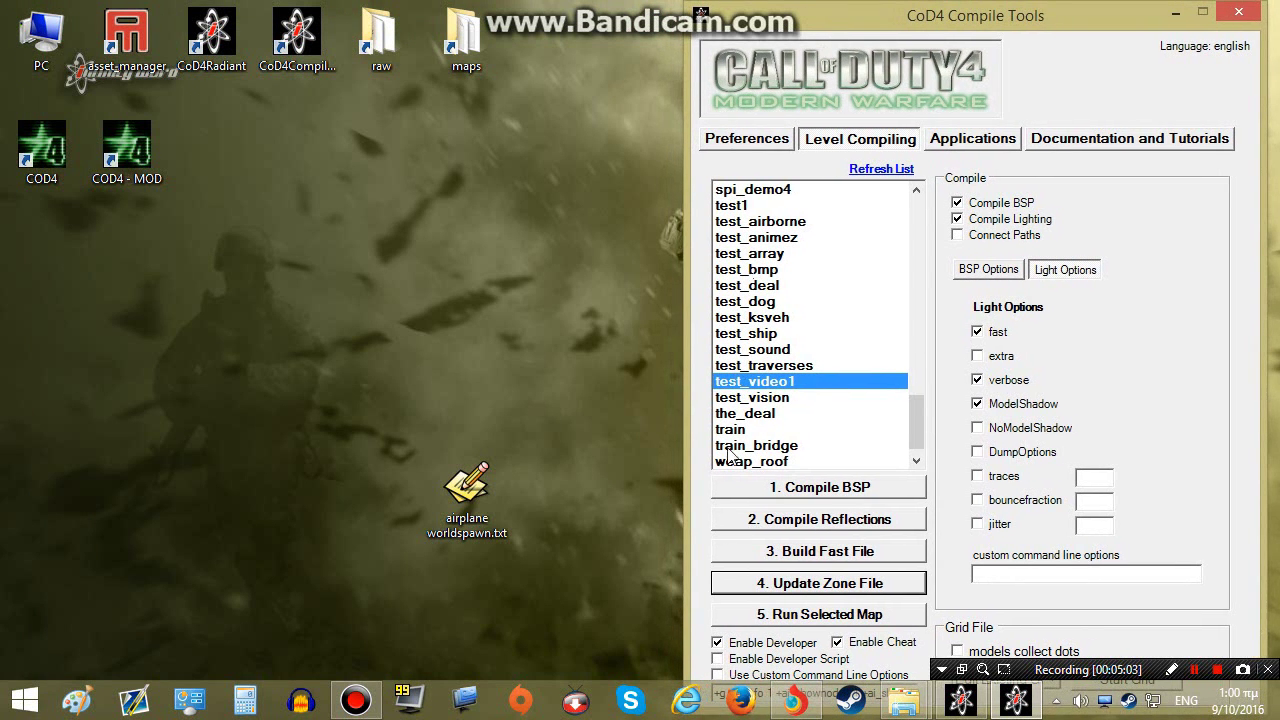
- Run the selected map test_video1 and move the game window fully into view
click(815, 616)
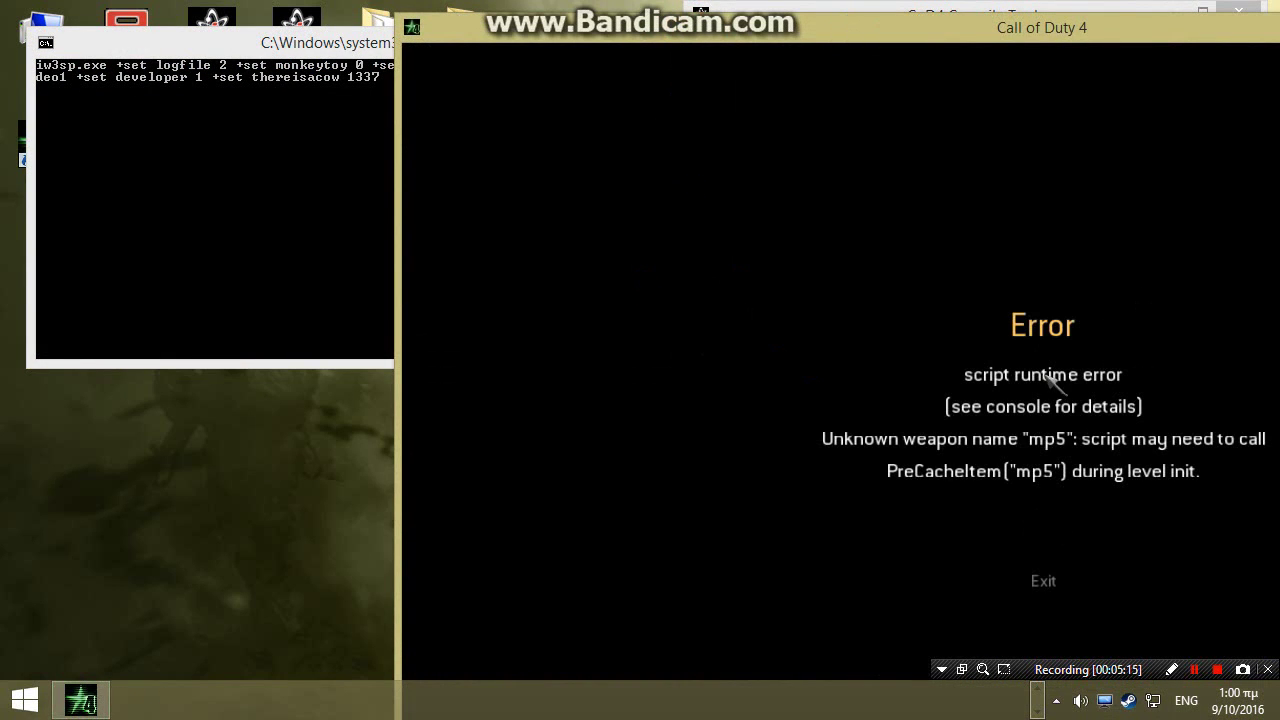
drag(922, 30, 570, 15)
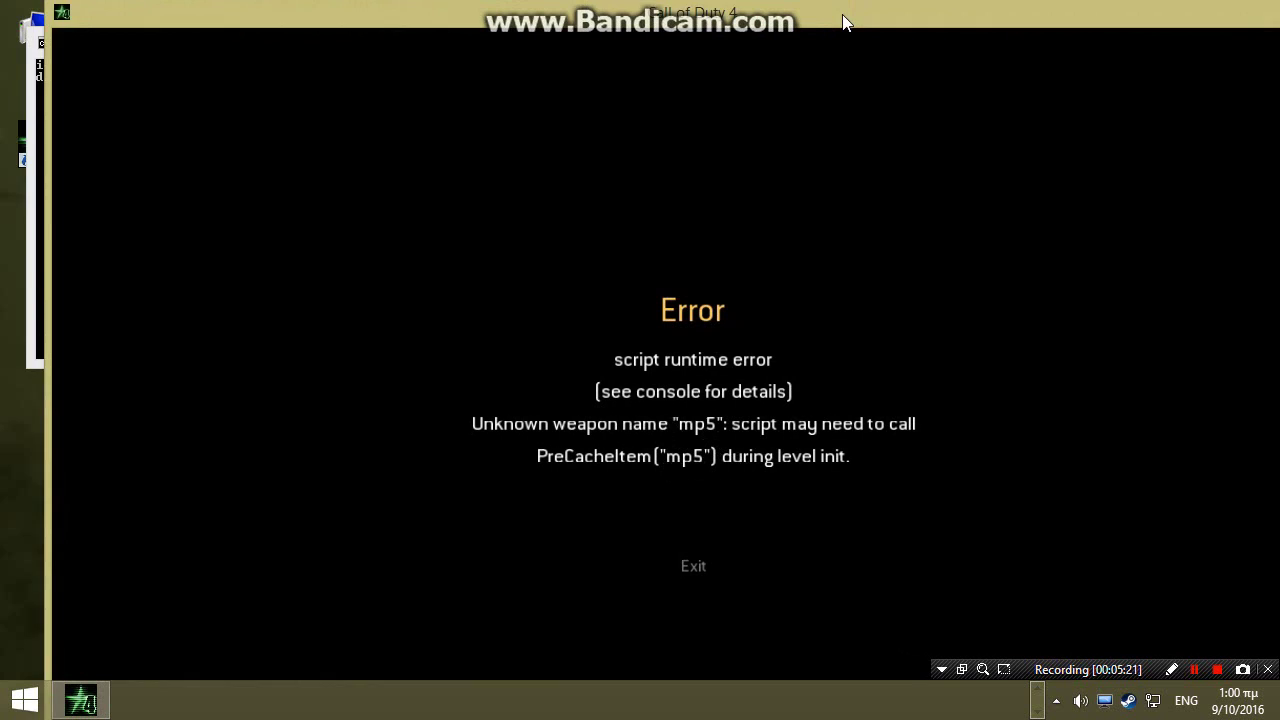
- Move the Call of Duty 4 window until its title bar controls are reachable and close the game
drag(843, 22, 820, 23)
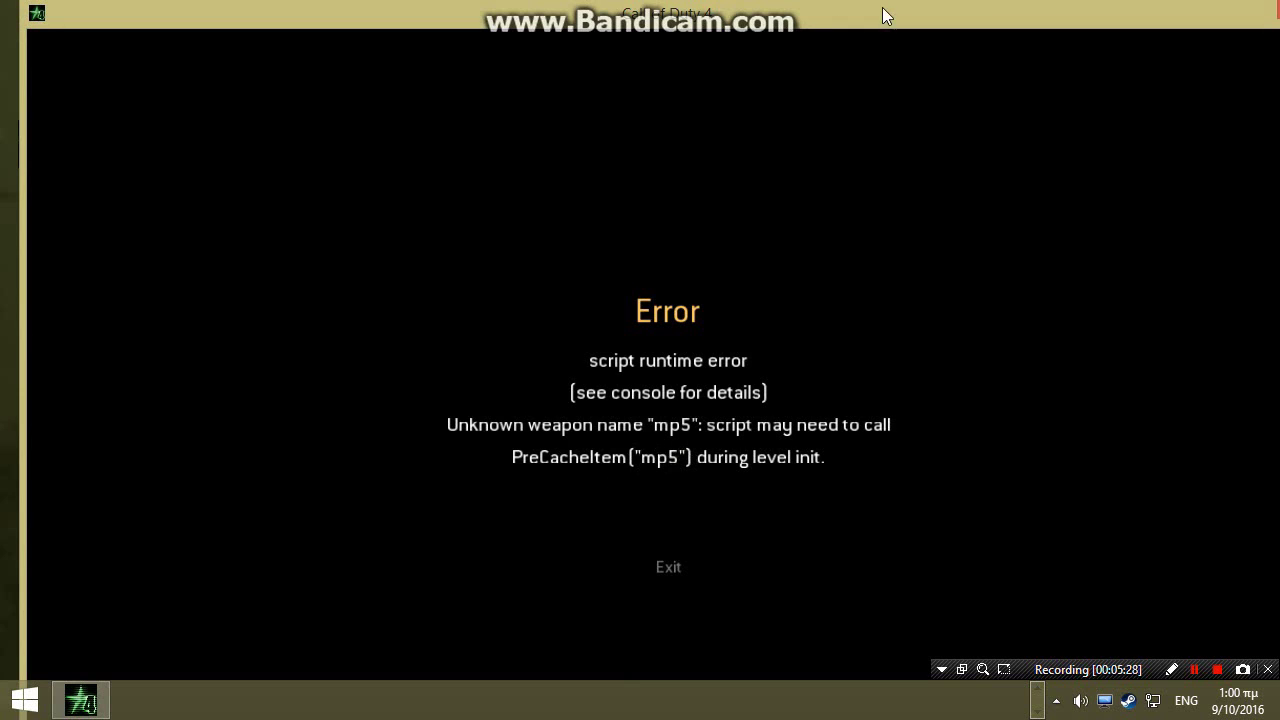
drag(882, 14, 978, 82)
click(1120, 63)
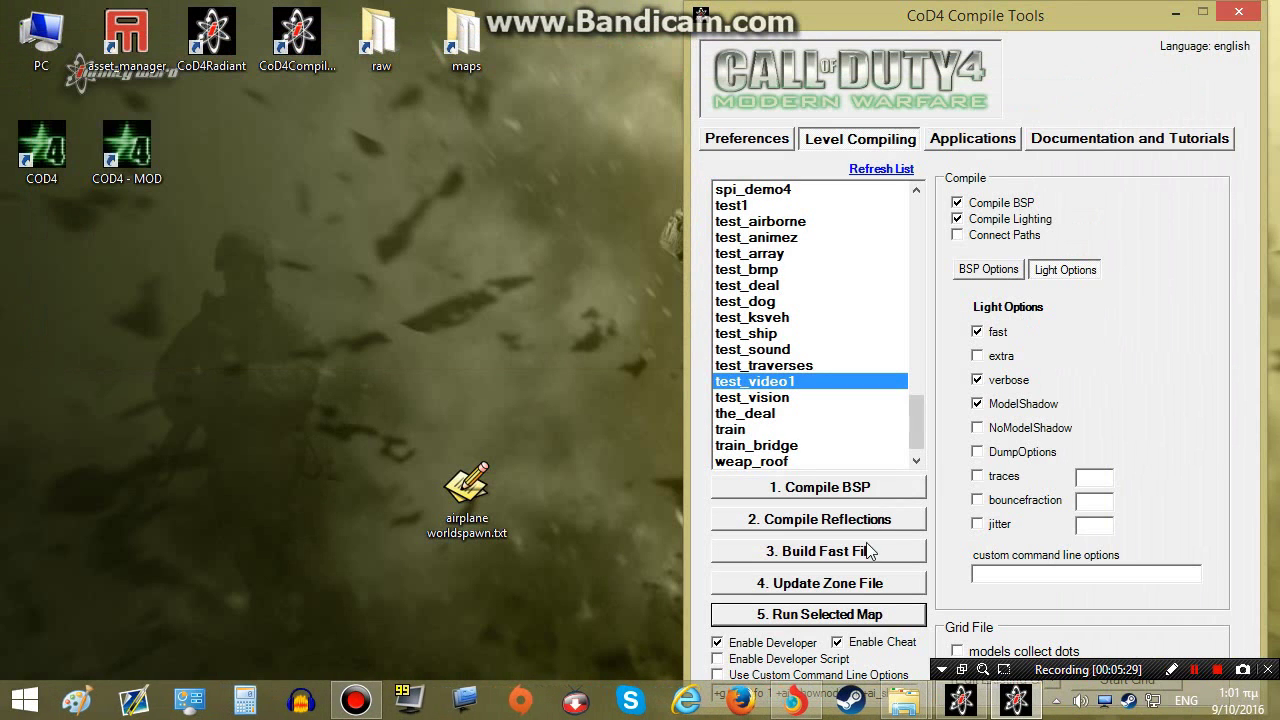
- Open the zone file update for test_video1, add the missing asset weapon,sp/mp5 to test_video1.csv and save it
click(838, 594)
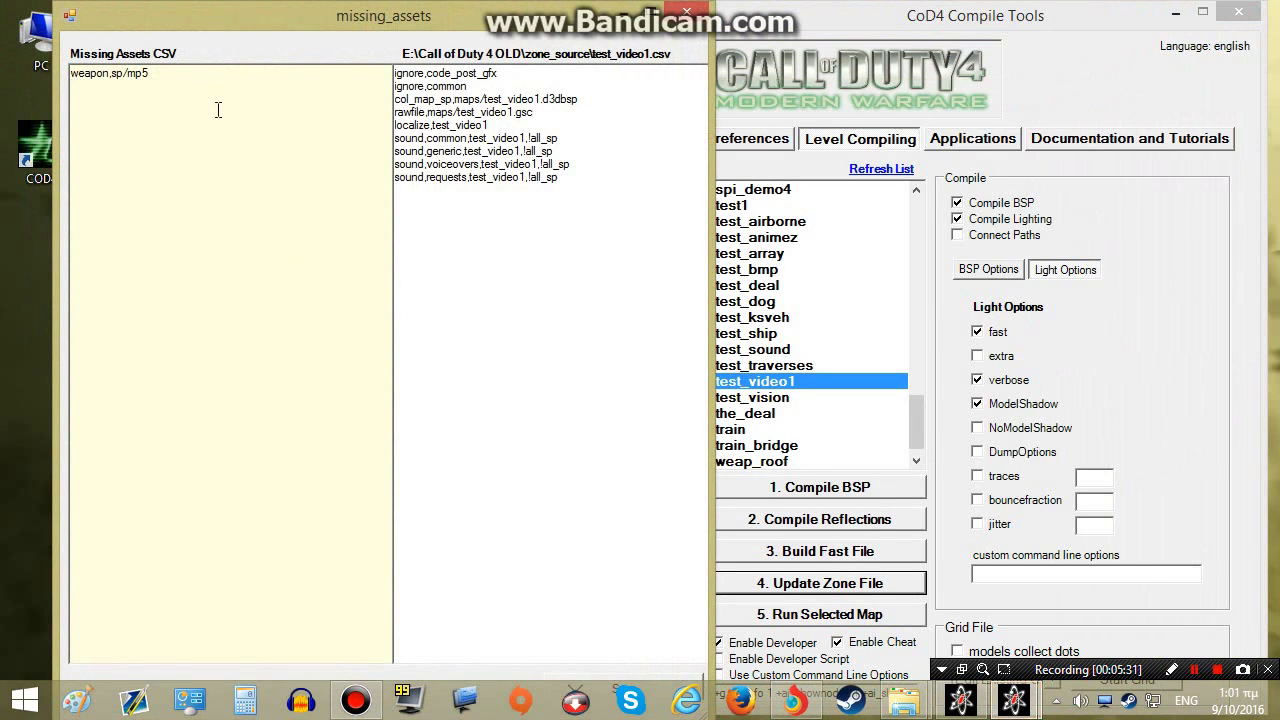
click(1032, 635)
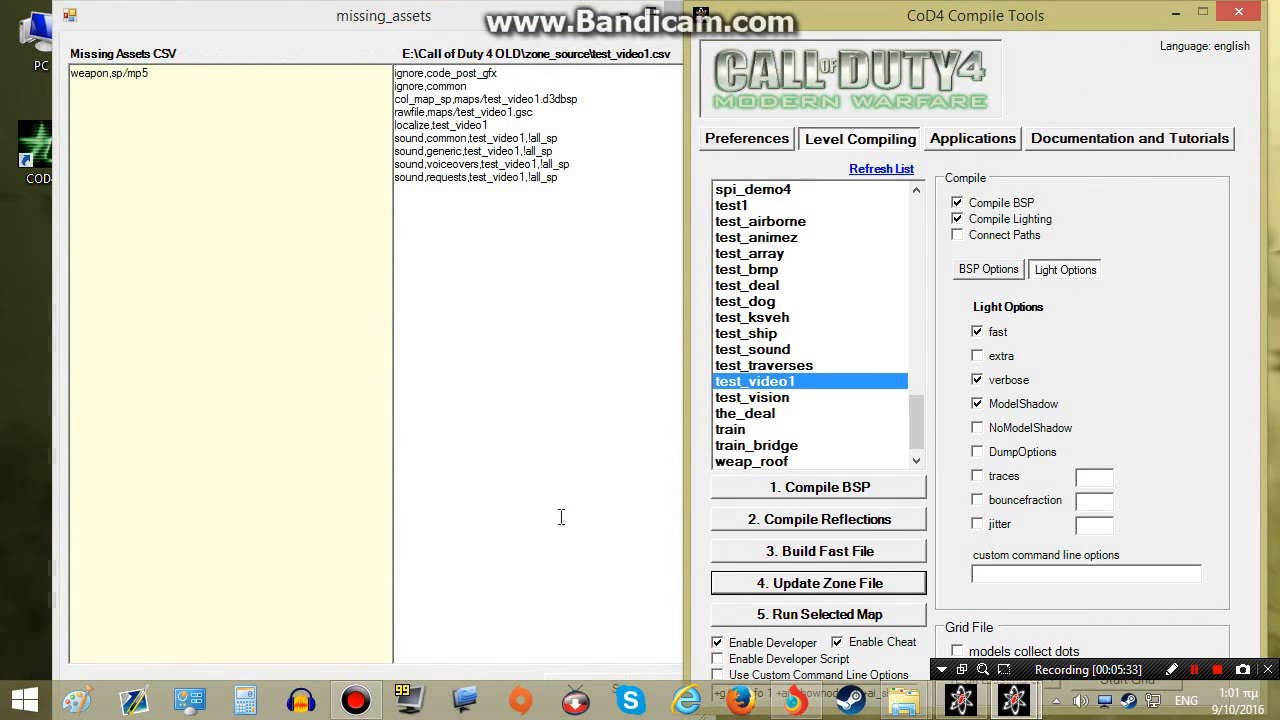
click(247, 145)
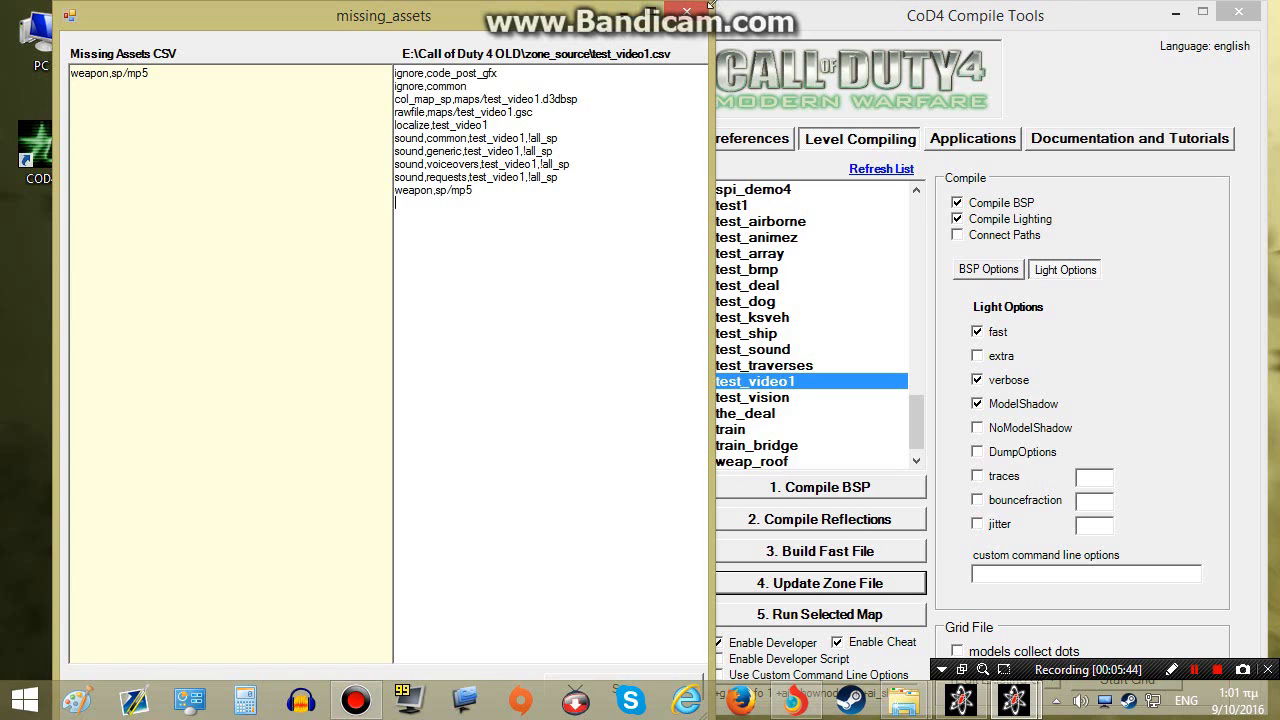
click(597, 651)
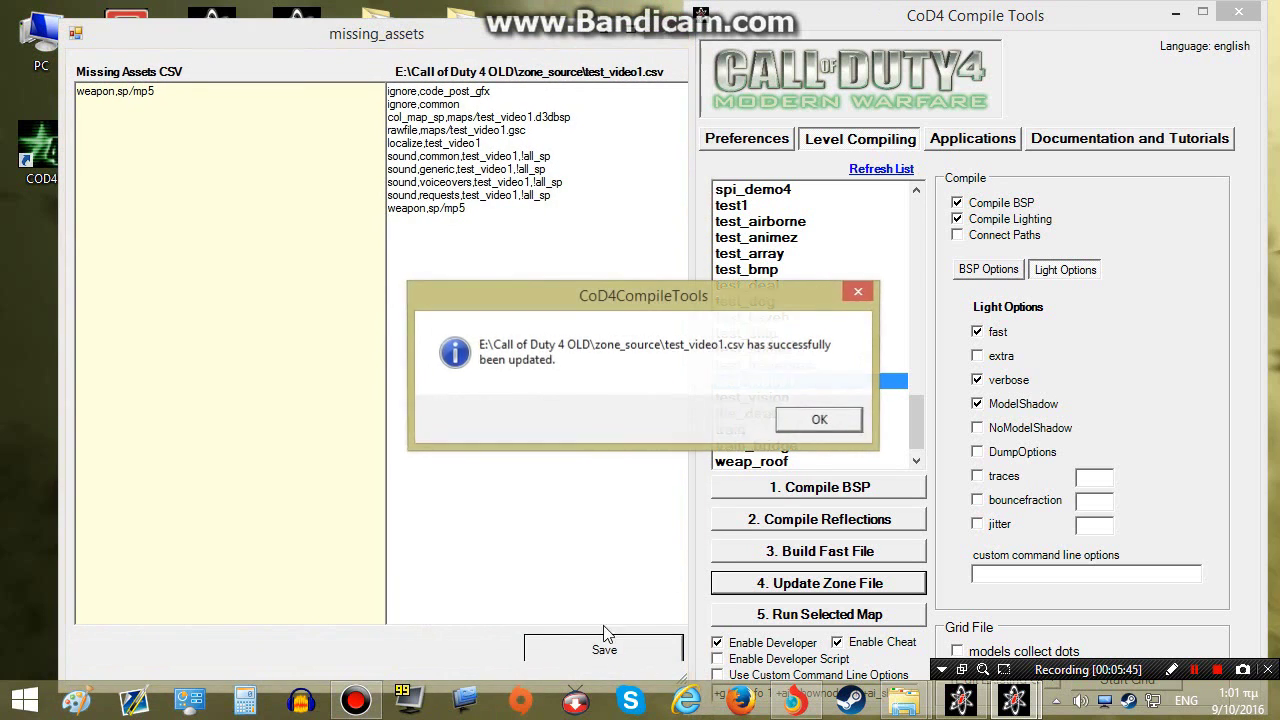
click(818, 418)
- Rebuild the fast file for test_video1, dismiss the finished console and run the selected map
click(793, 556)
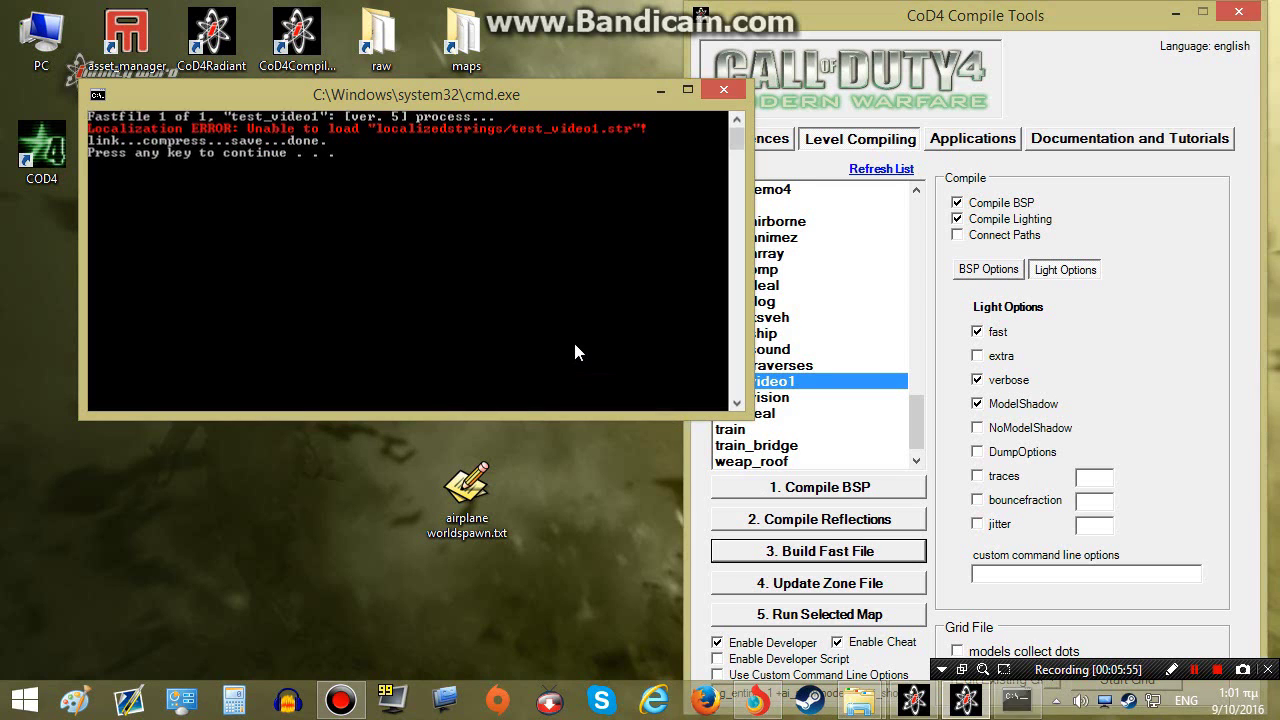
key(Return)
click(810, 615)
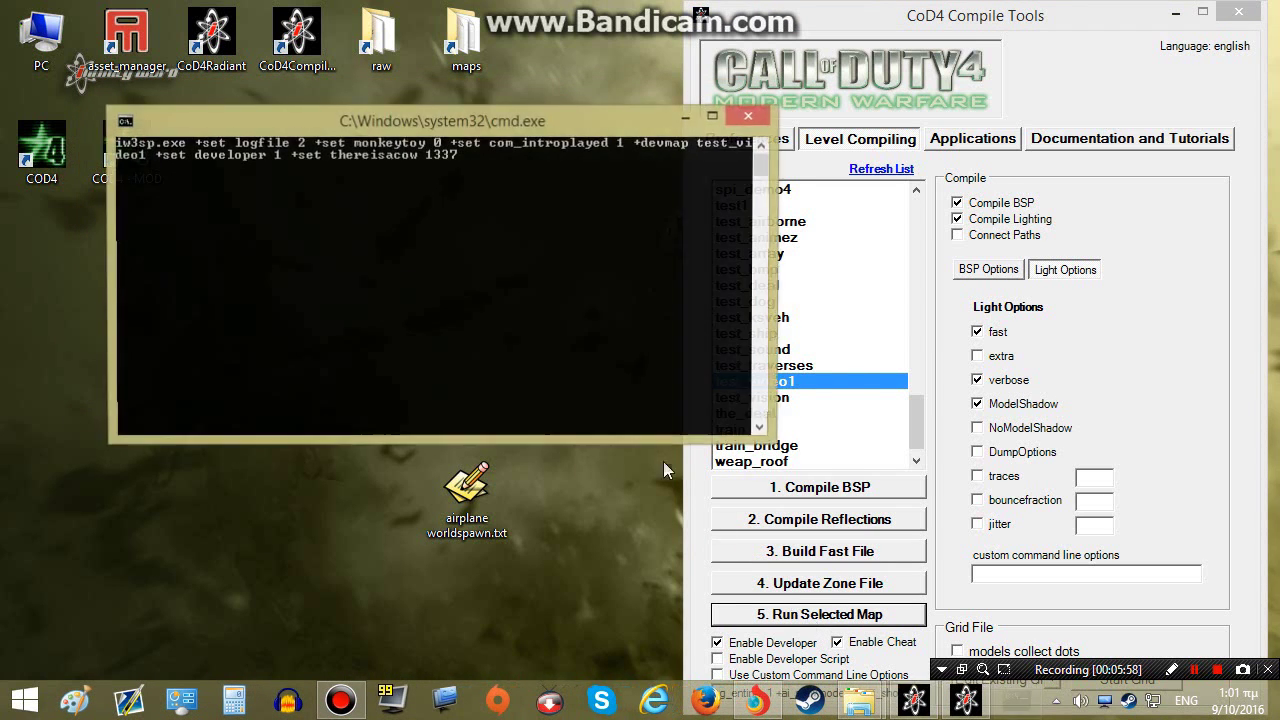
click(808, 456)
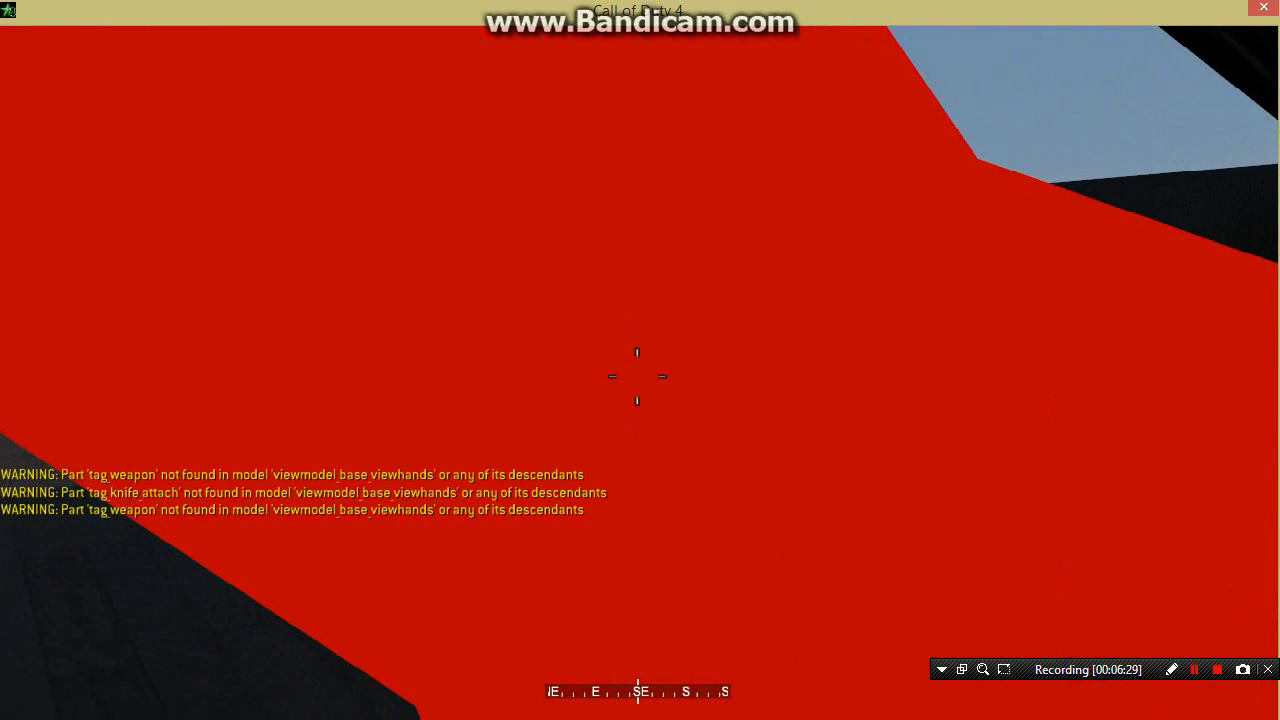
- Close the game, add the missing asset xmodel,viewmodel_base_viewhands to the test_video1.csv zone file and save it
key(Escape)
click(1263, 9)
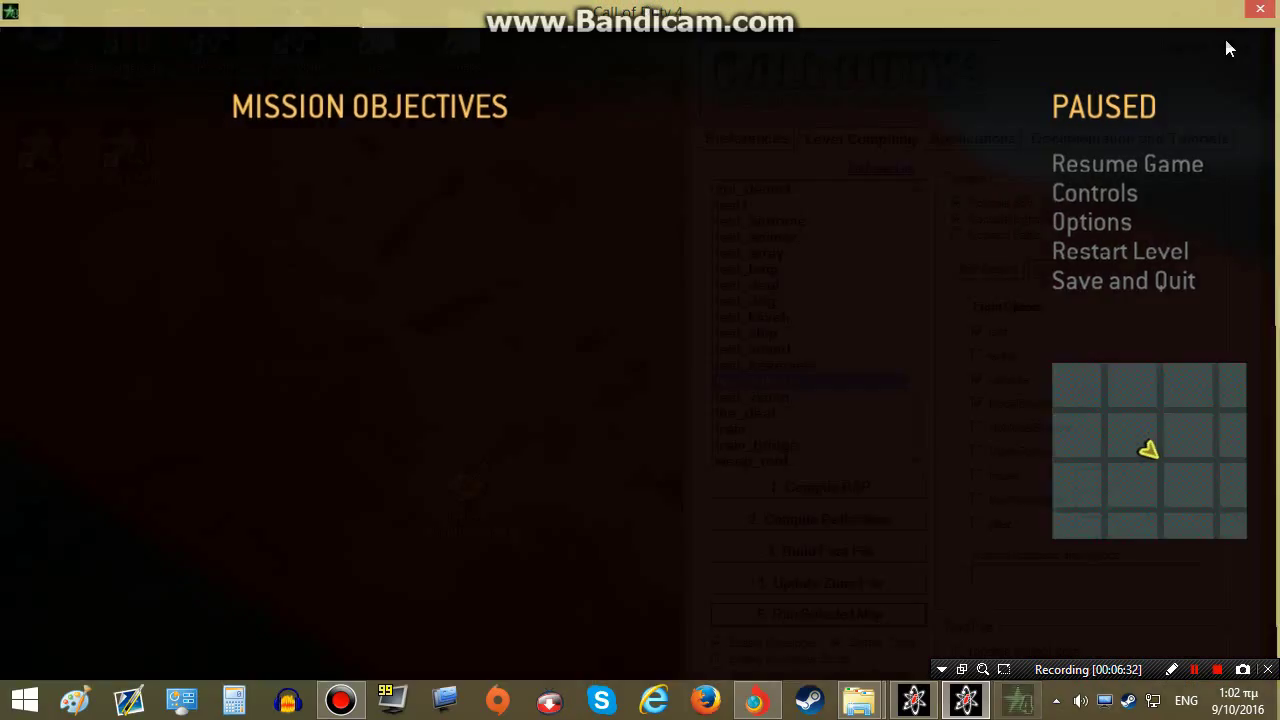
click(787, 590)
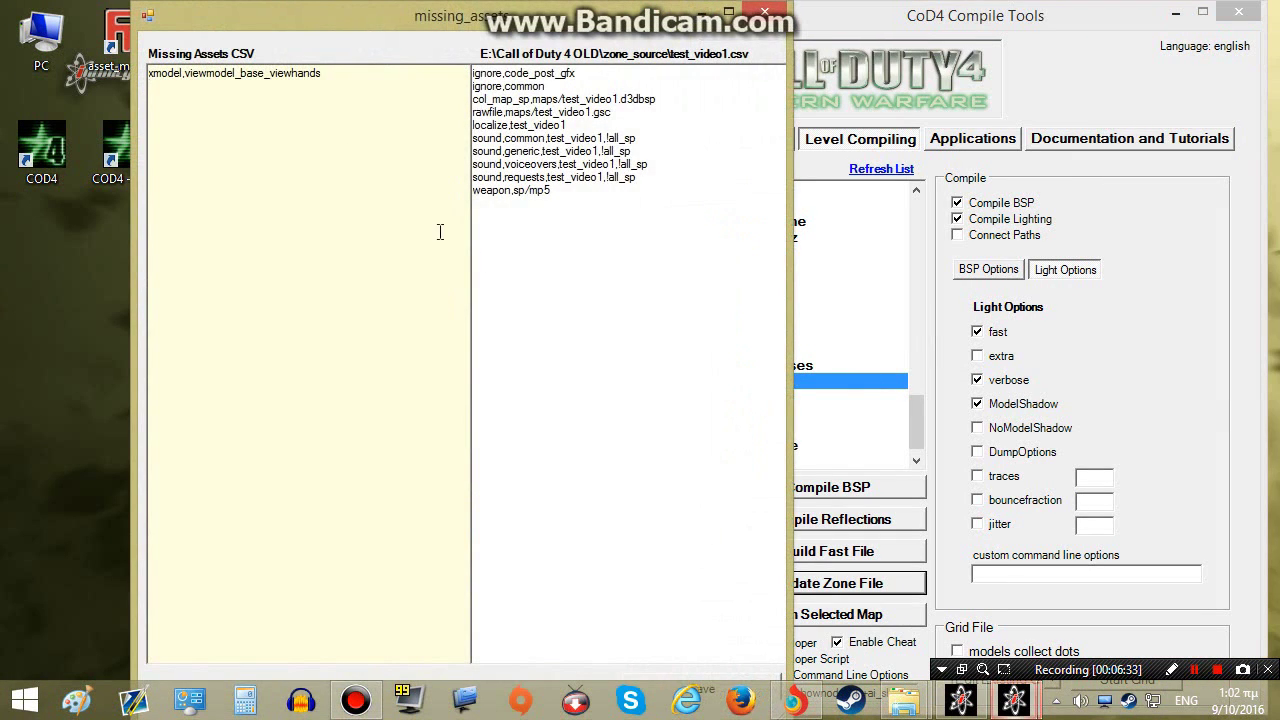
drag(562, 190, 462, 45)
click(577, 197)
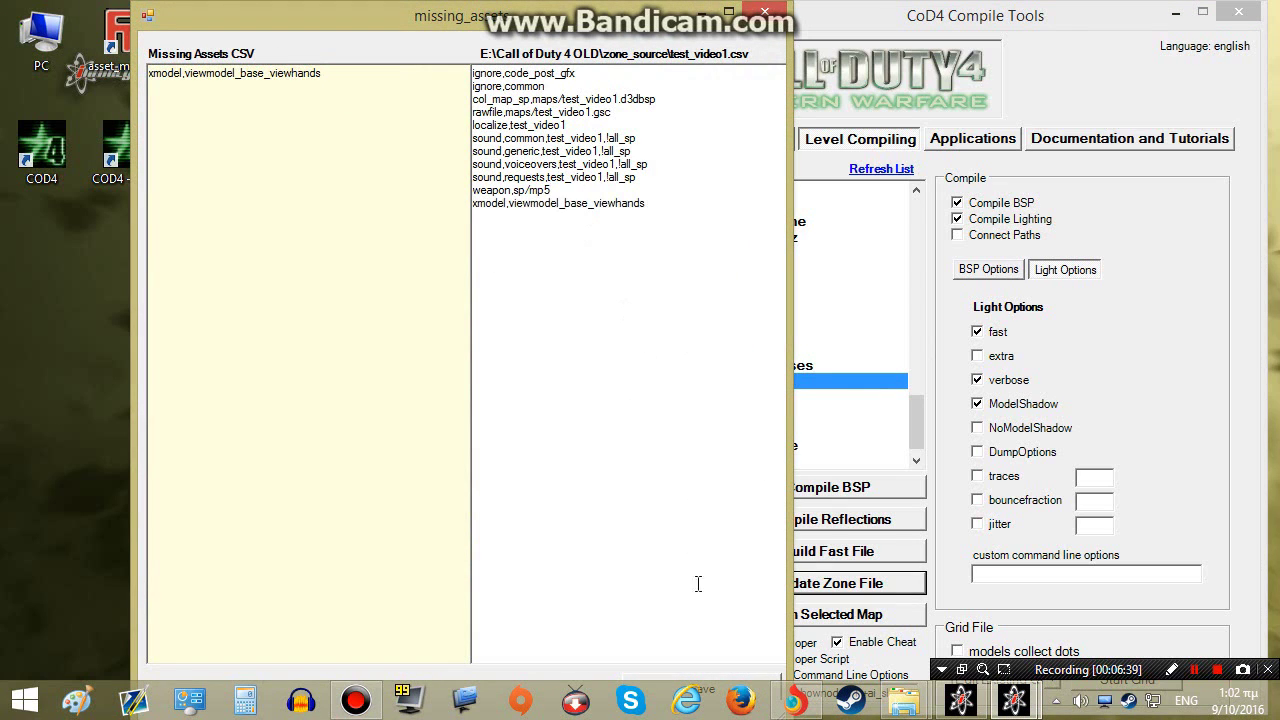
drag(658, 24, 615, 40)
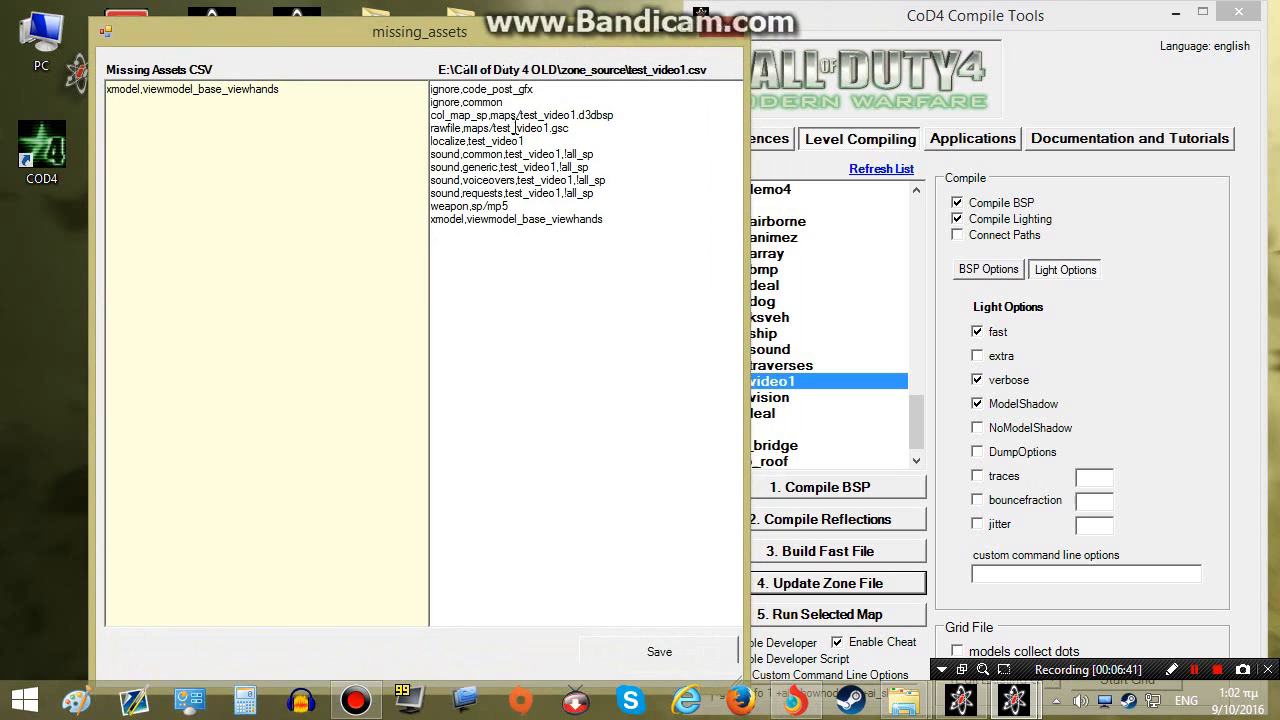
click(673, 648)
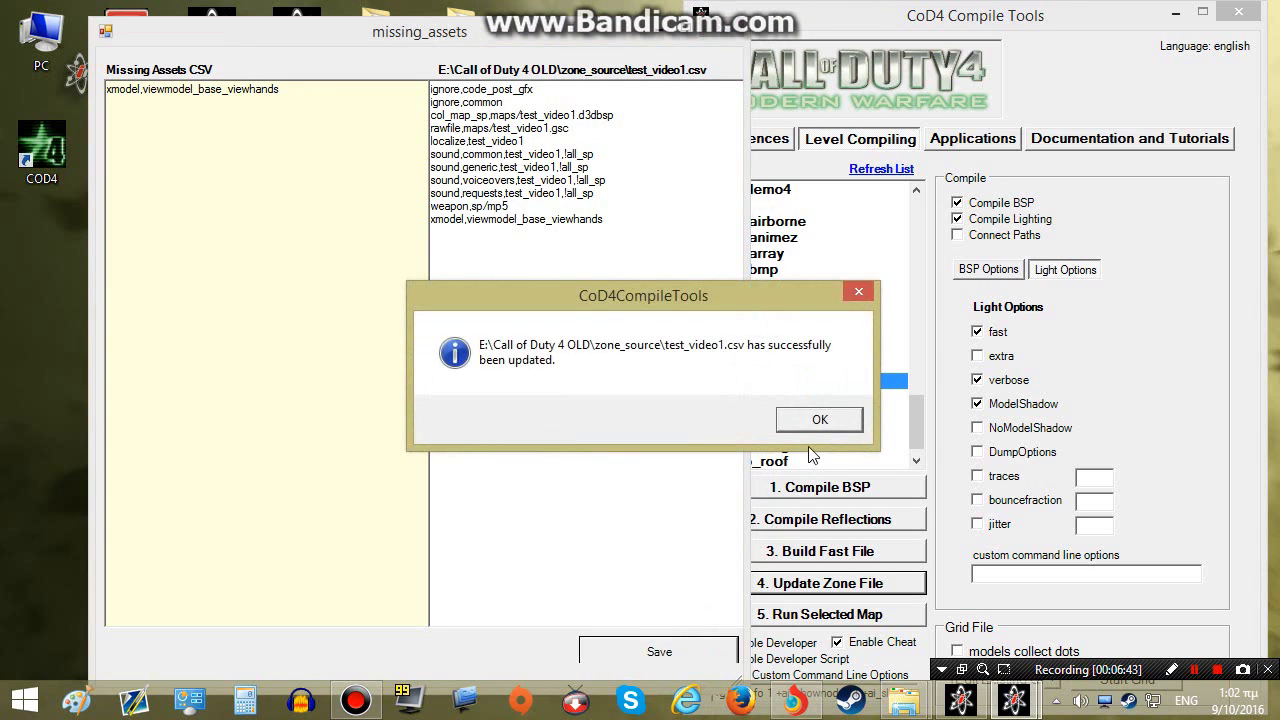
- Build the test_video1 fast file again from the updated zone file and launch the map
click(820, 551)
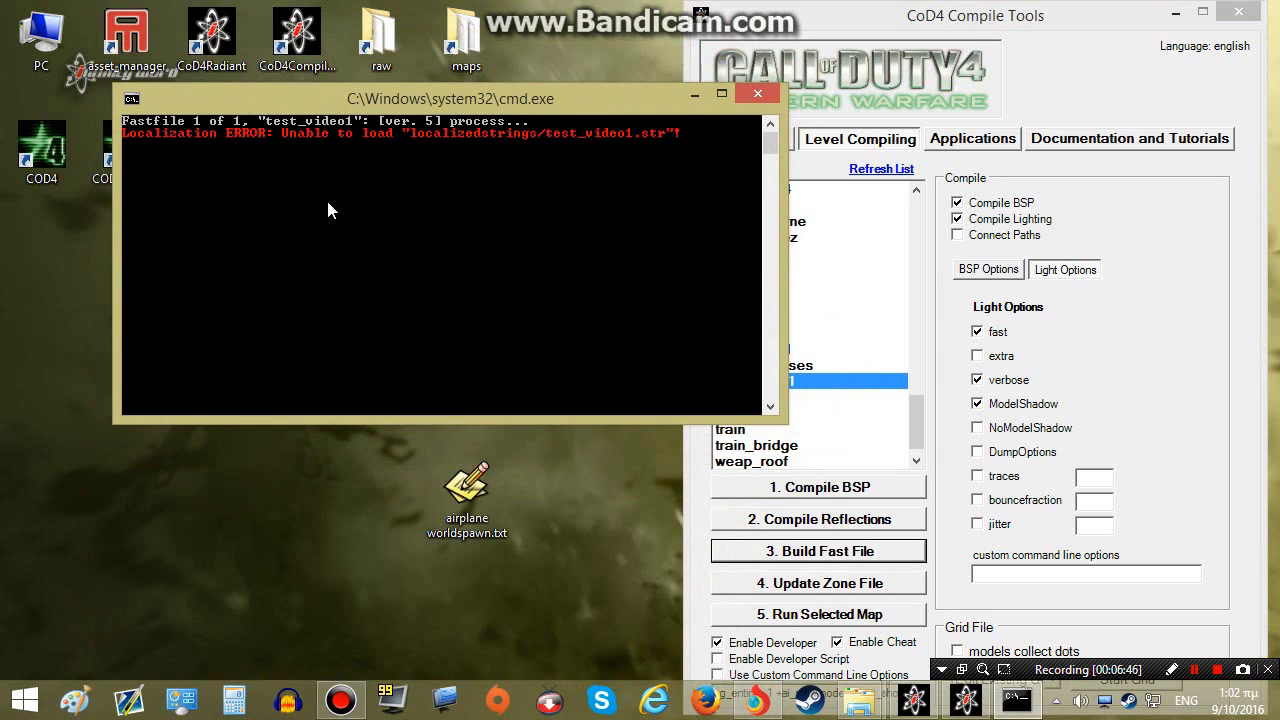
click(780, 615)
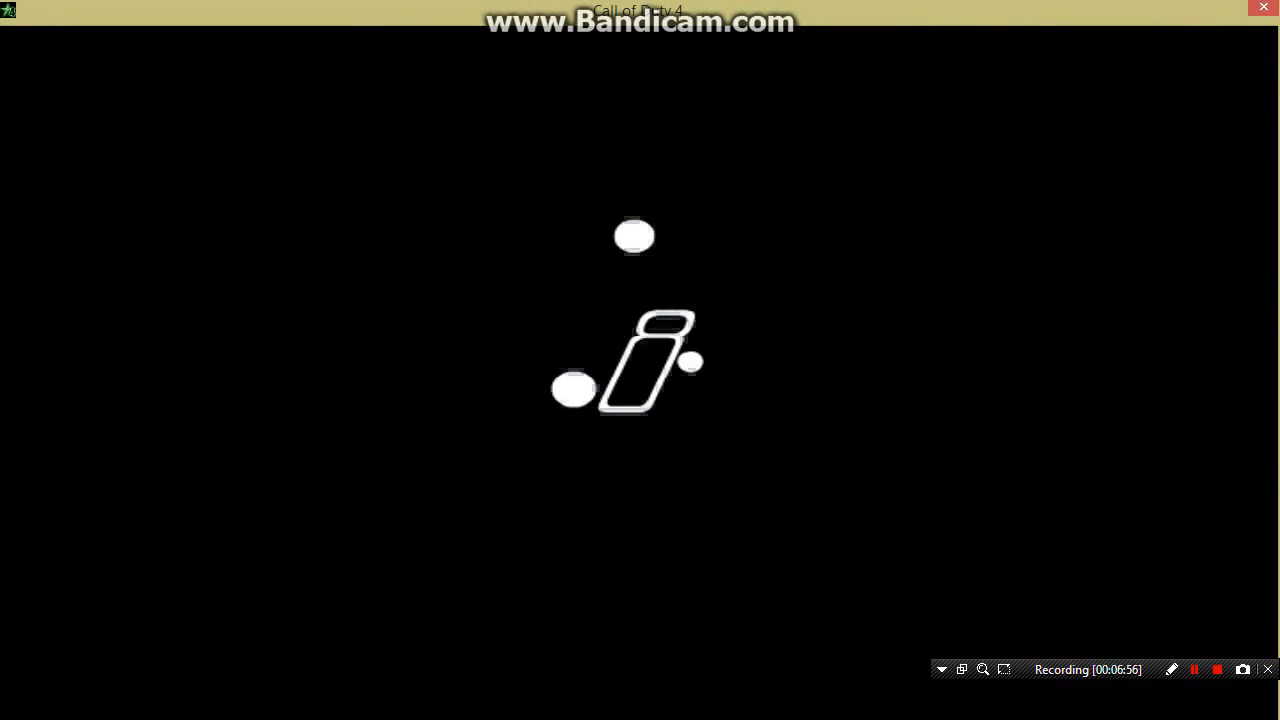
- Walk, sprint, crouch, jump and aim around the room to examine its walls, floor, sky, sun shadows and the MP5 in hand
key(w)
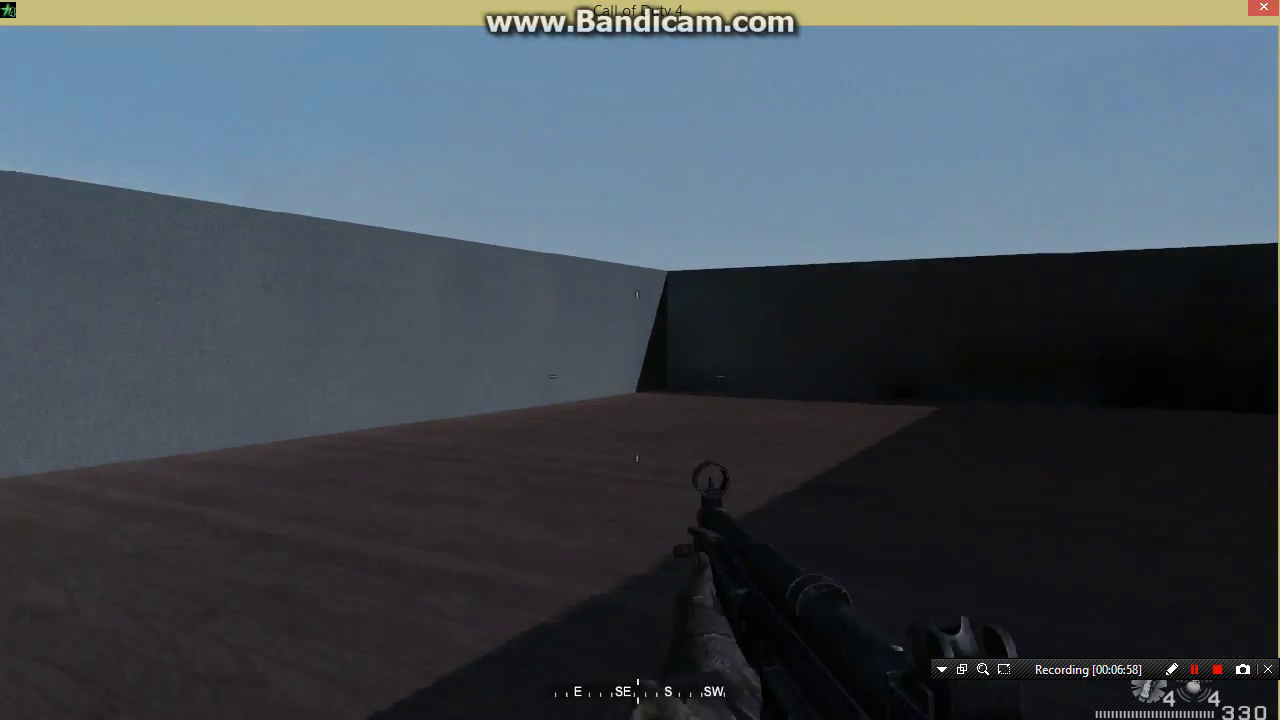
key(w)
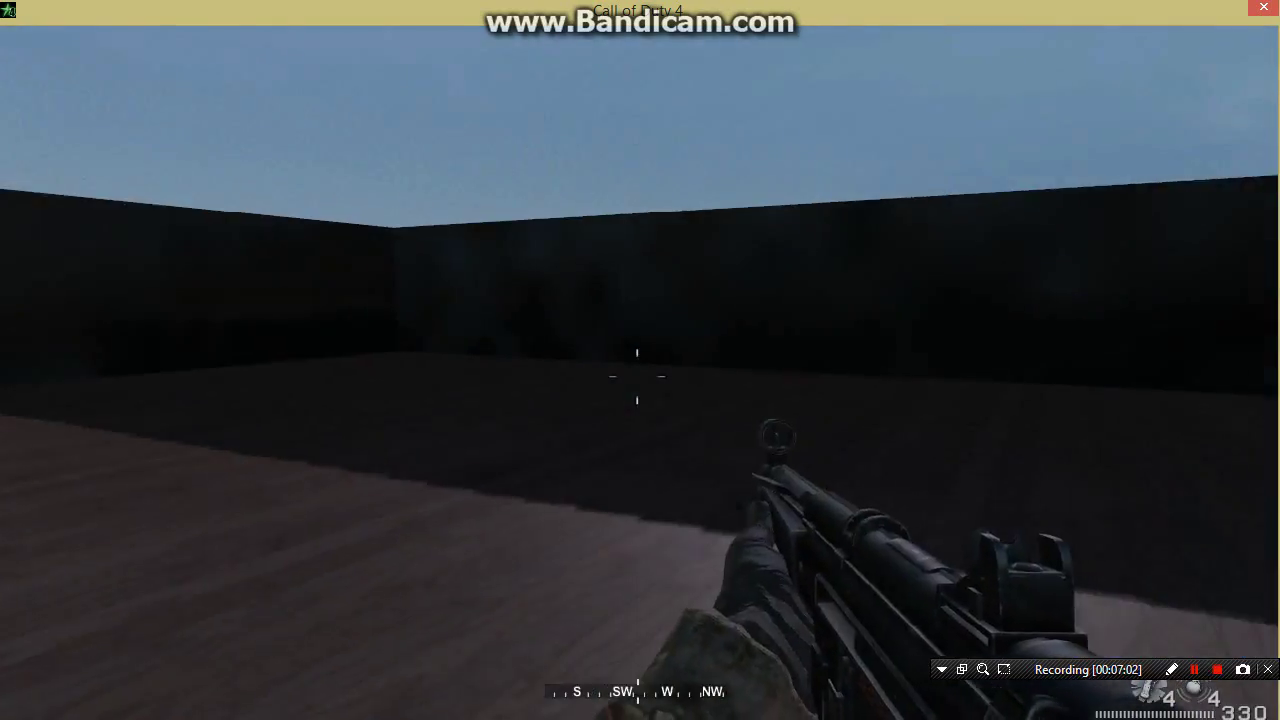
right_click(637, 377)
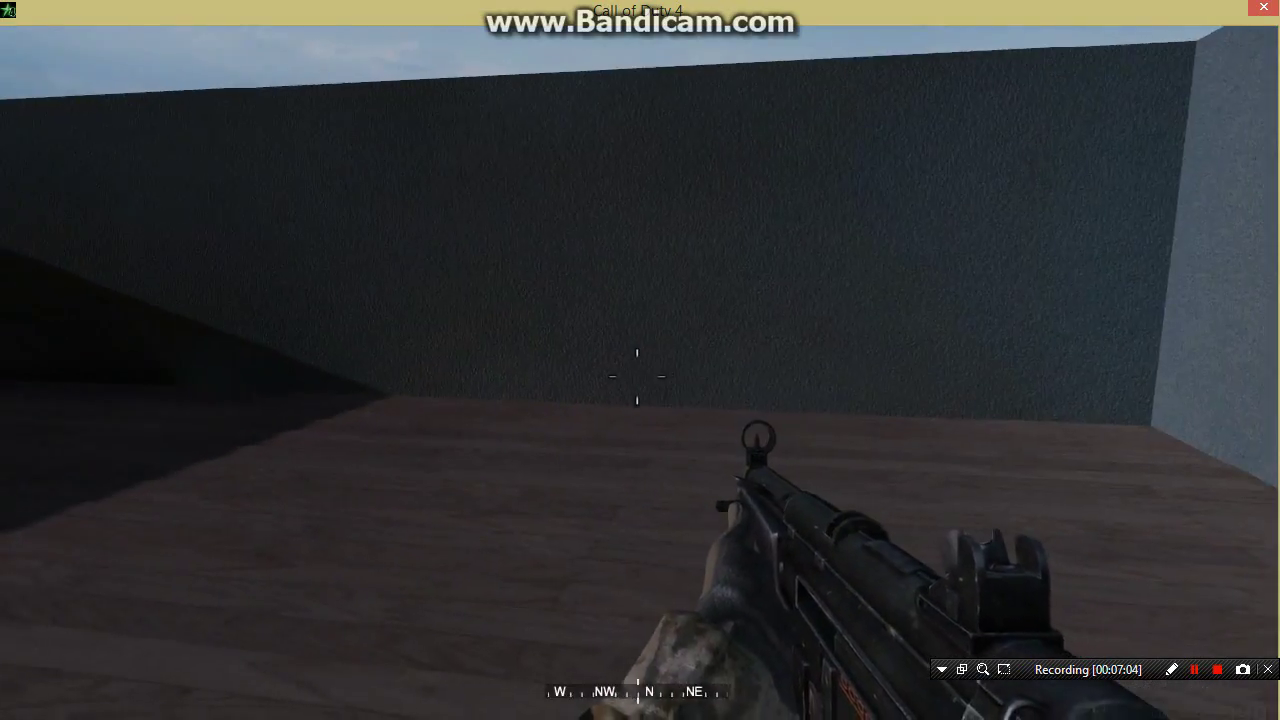
right_click(637, 377)
key(c)
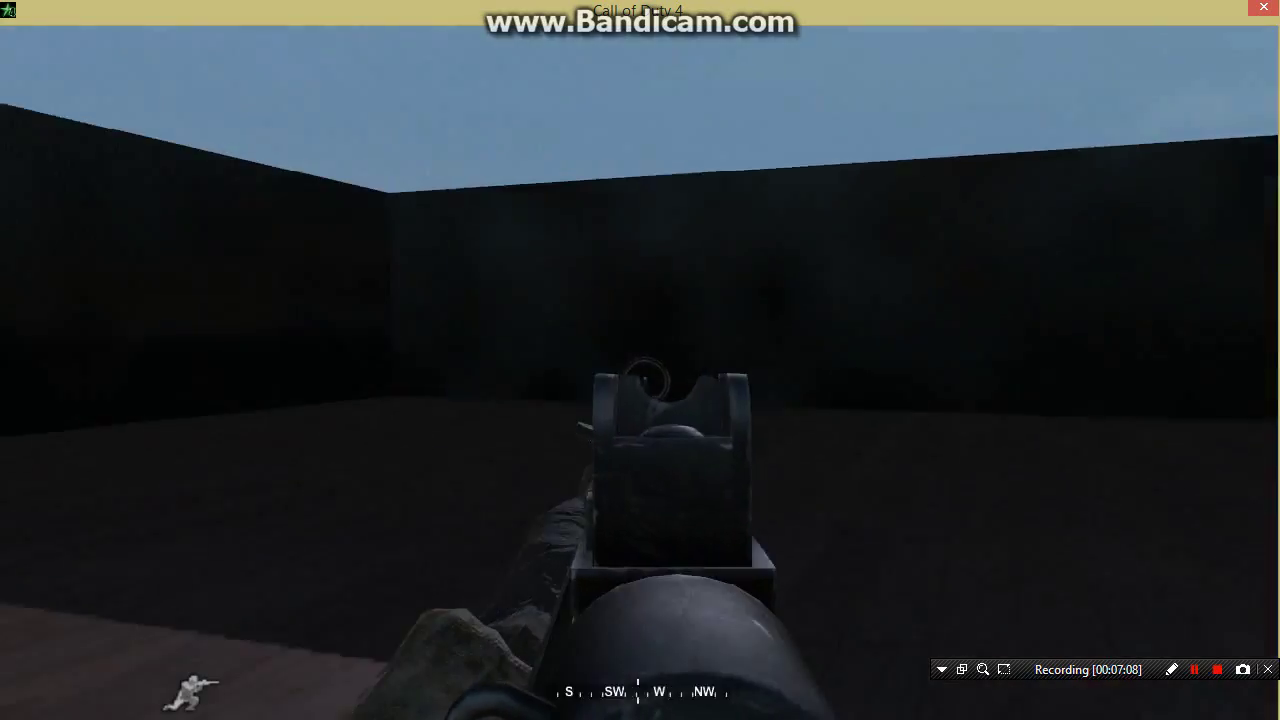
right_click(637, 377)
key(space)
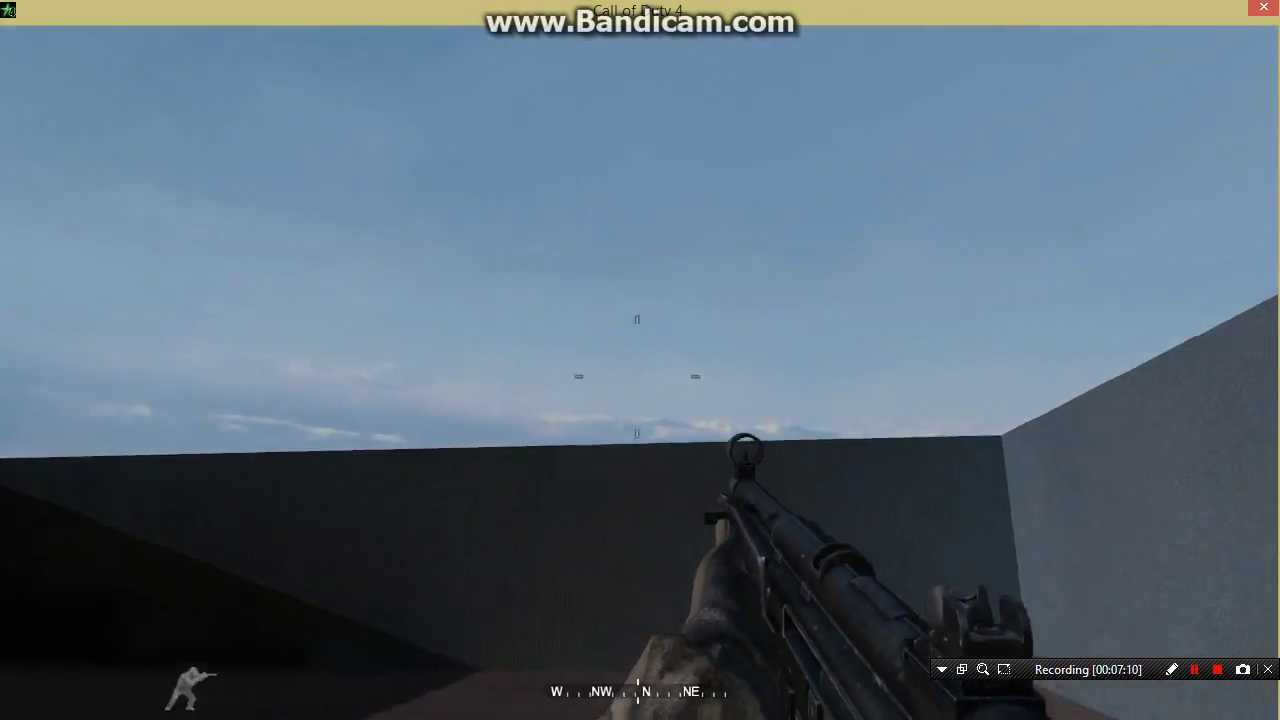
key(v)
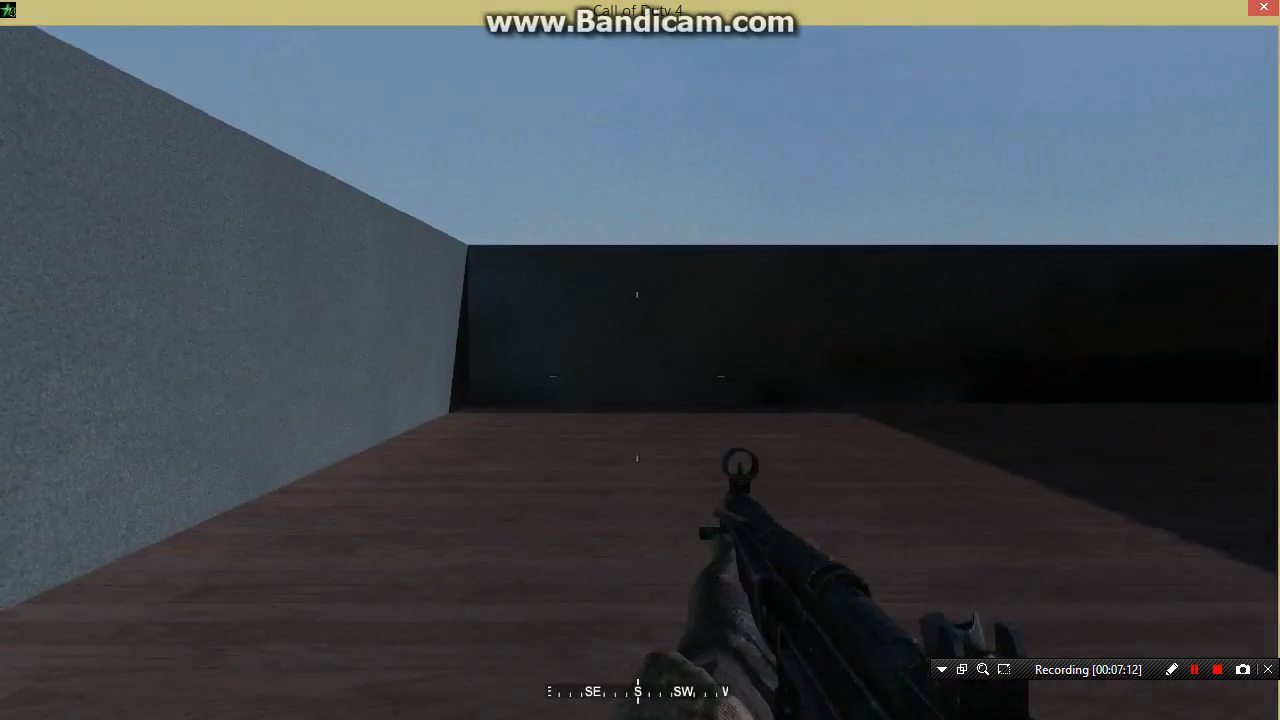
key(c)
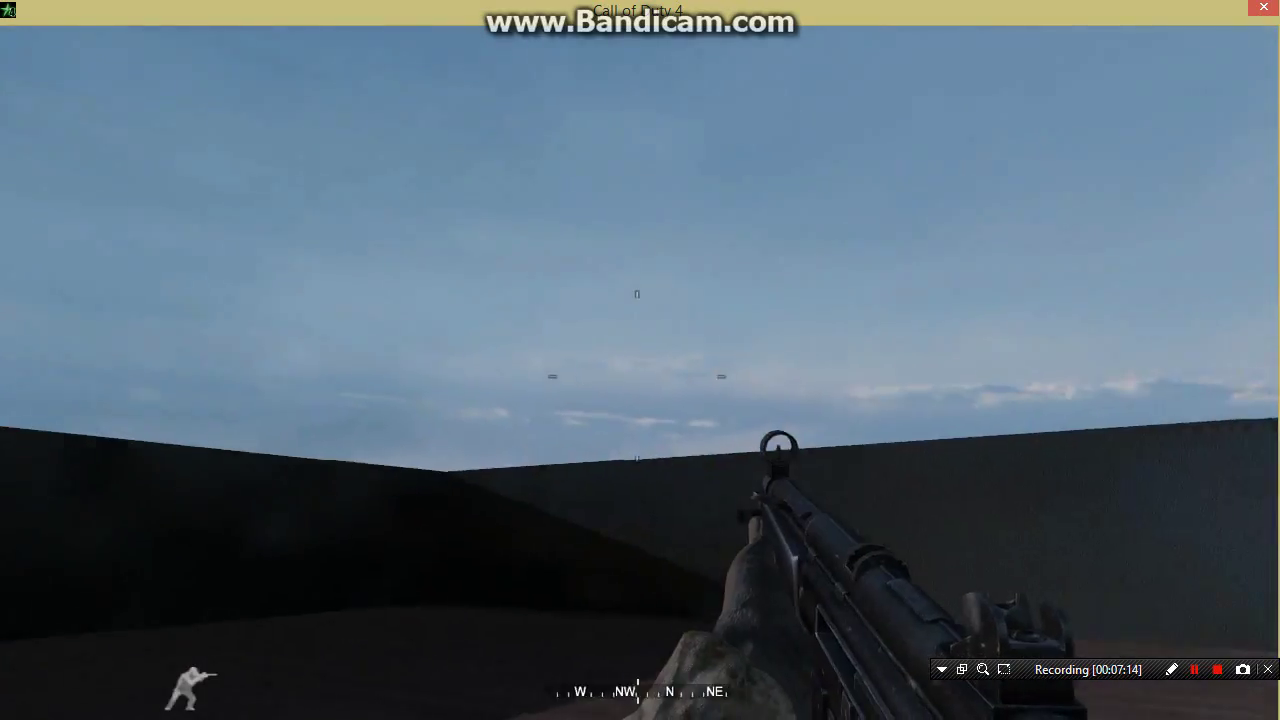
key(shift+w)
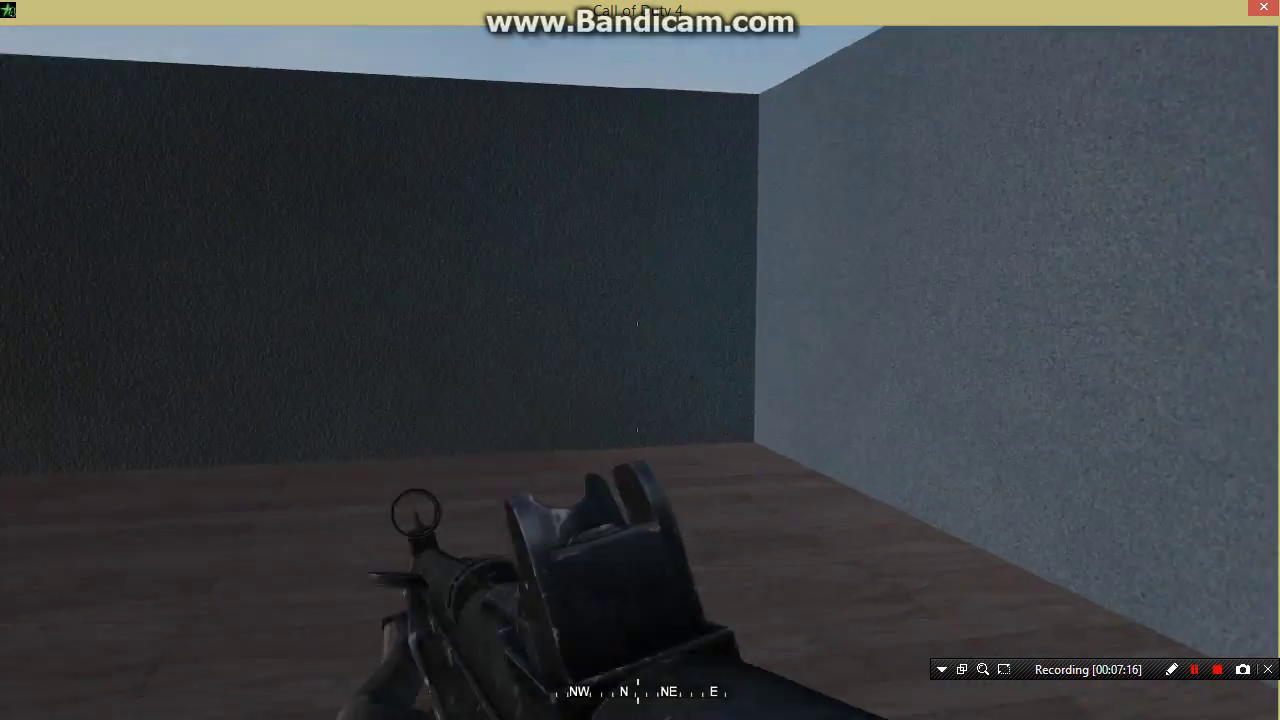
key(shift+w)
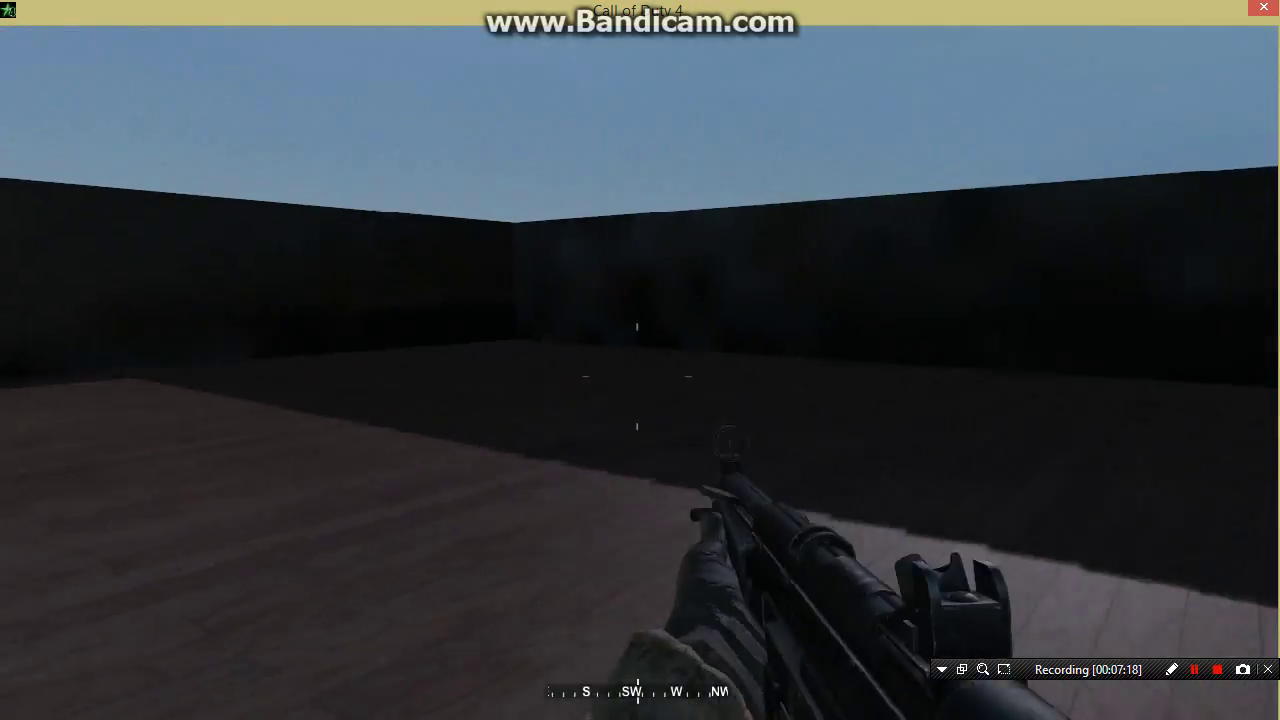
key(shift+w)
key(c)
key(space)
key(shift+w)
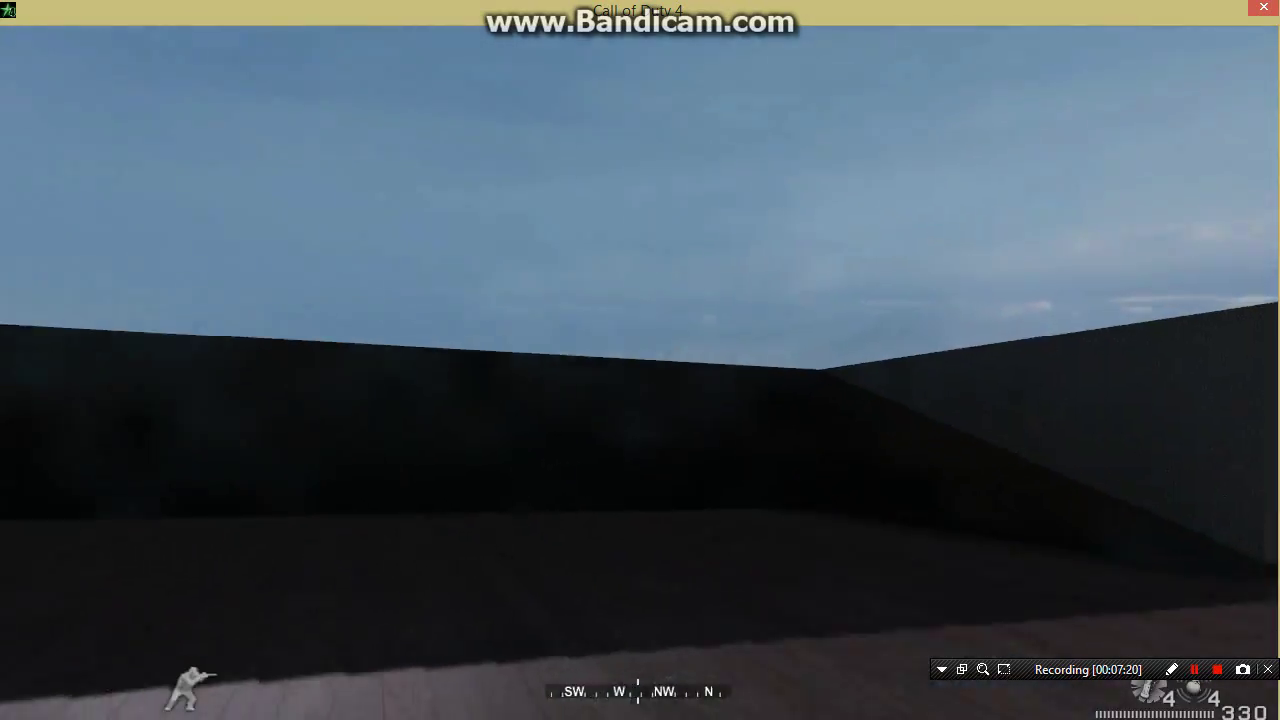
key(w)
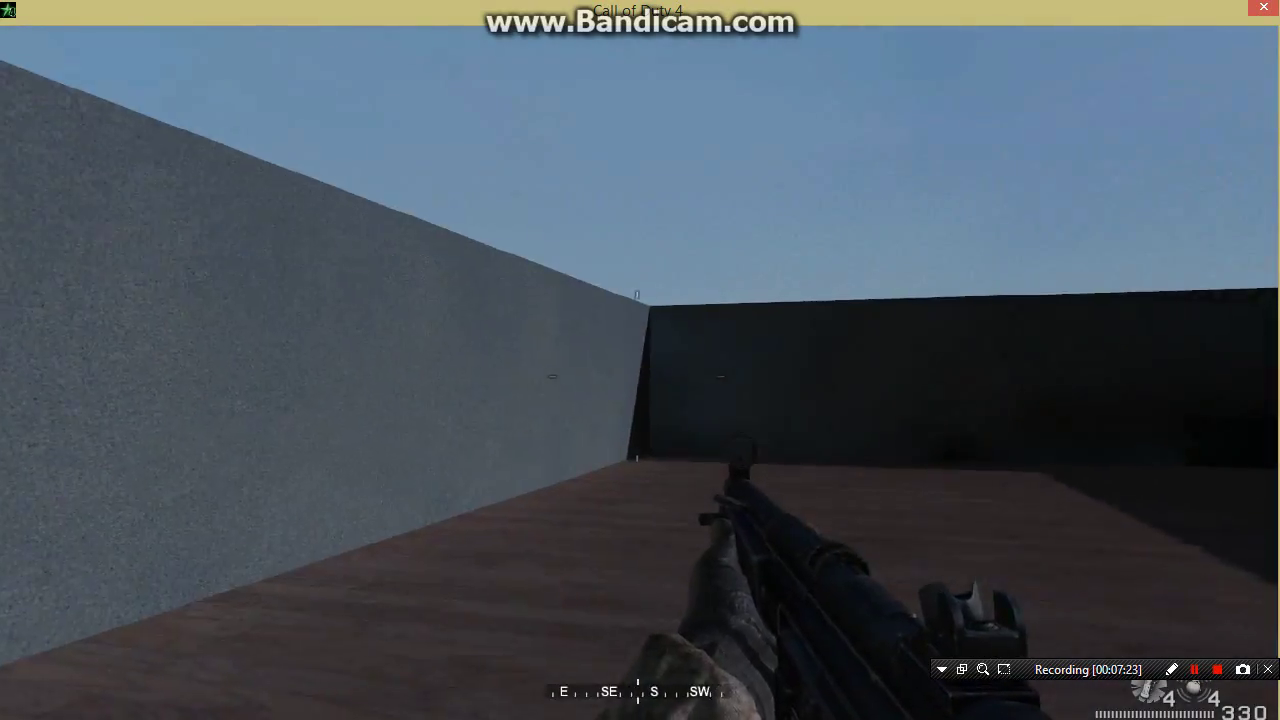
key(shift+w)
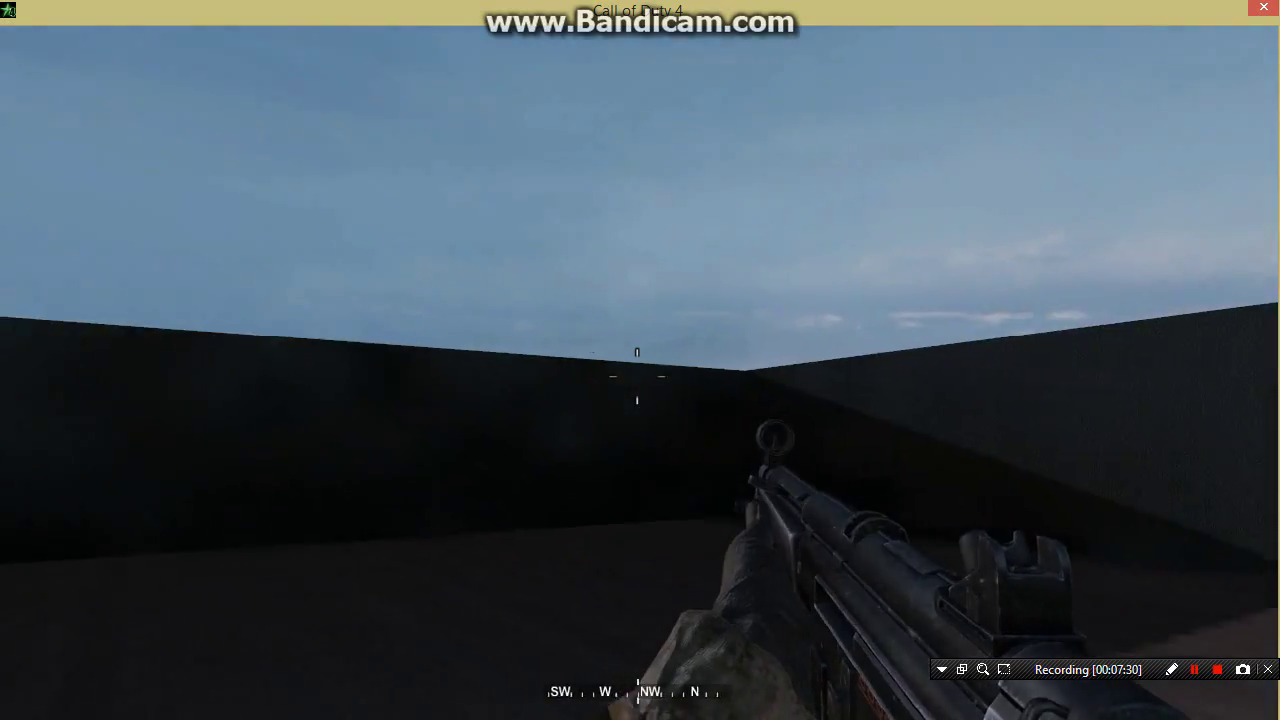
key(w)
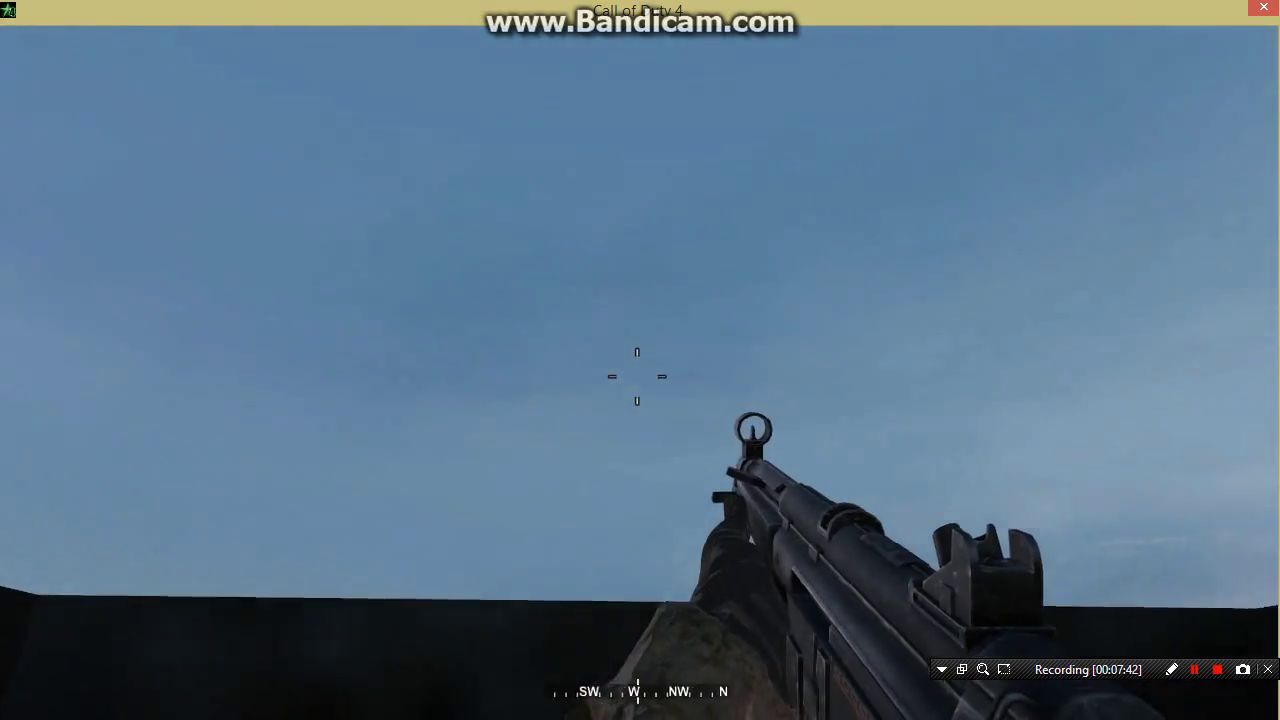
key(w)
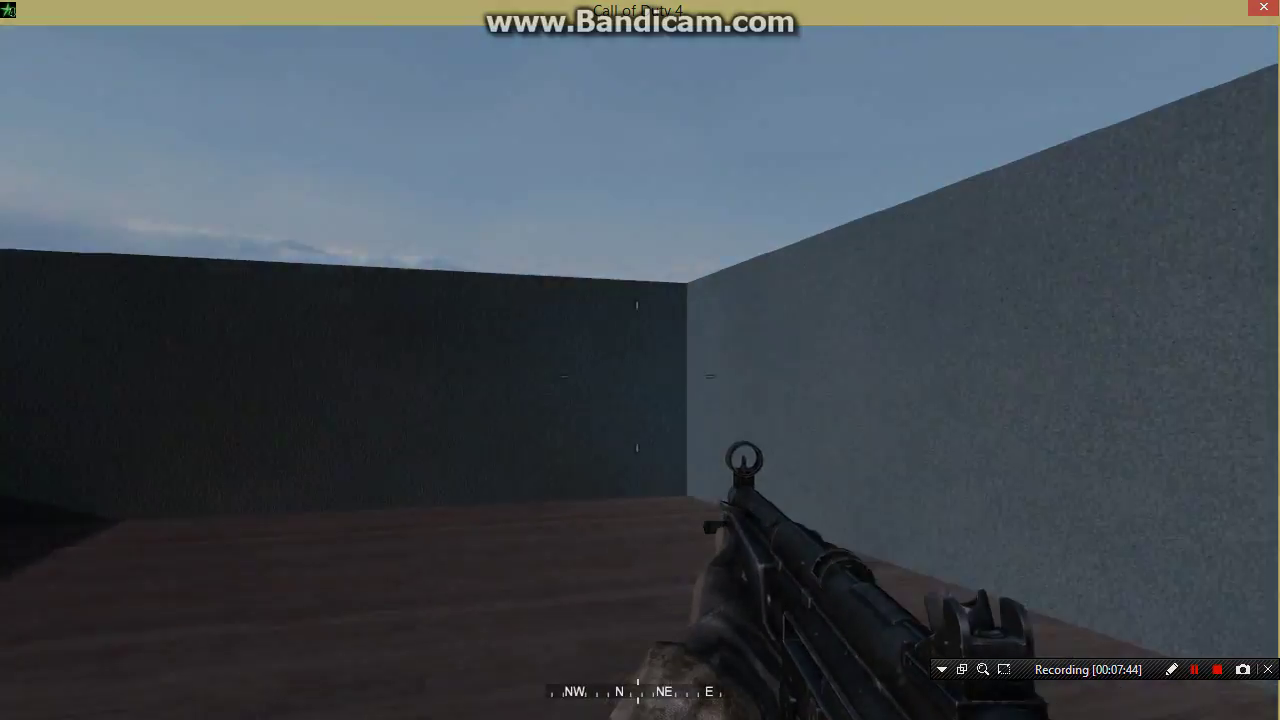